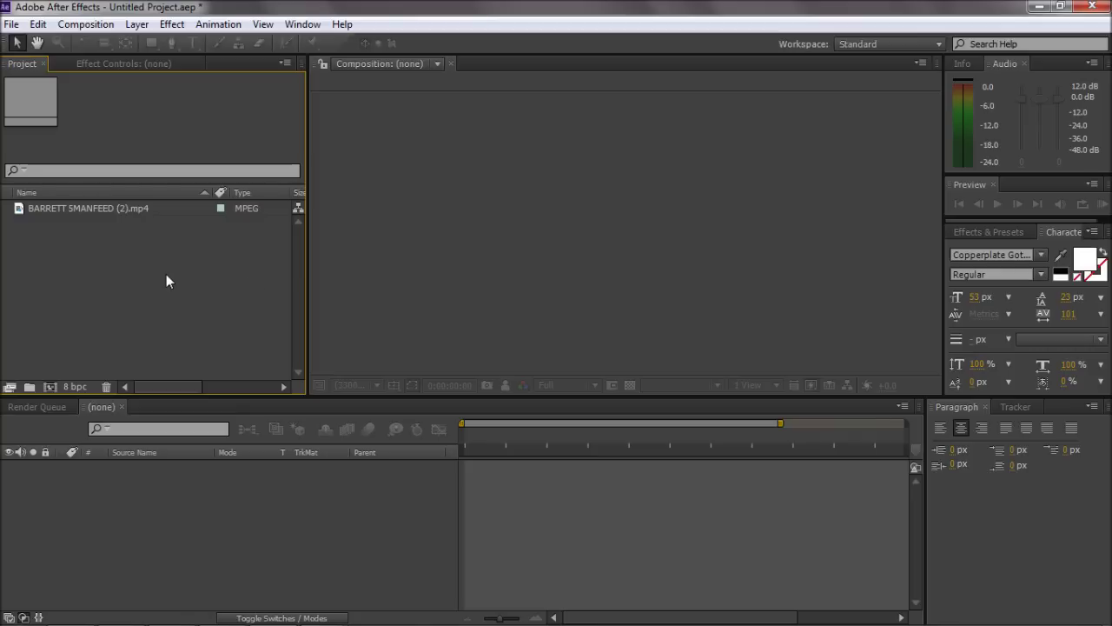
Create a composition from the BARRETT 5MANFEED (2).mp4 clip and move the playhead to 0;00;02;03.
{"action": "left_click_drag", "start_coordinate": [95, 208], "coordinate": [50, 387]}
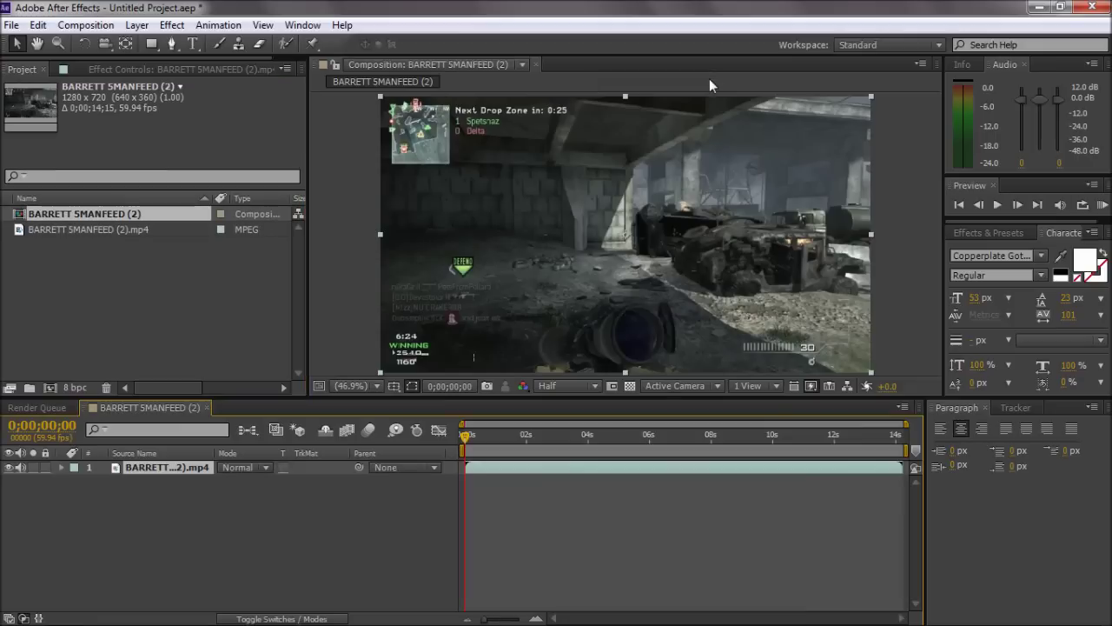
{"action": "left_click", "coordinate": [570, 435]}
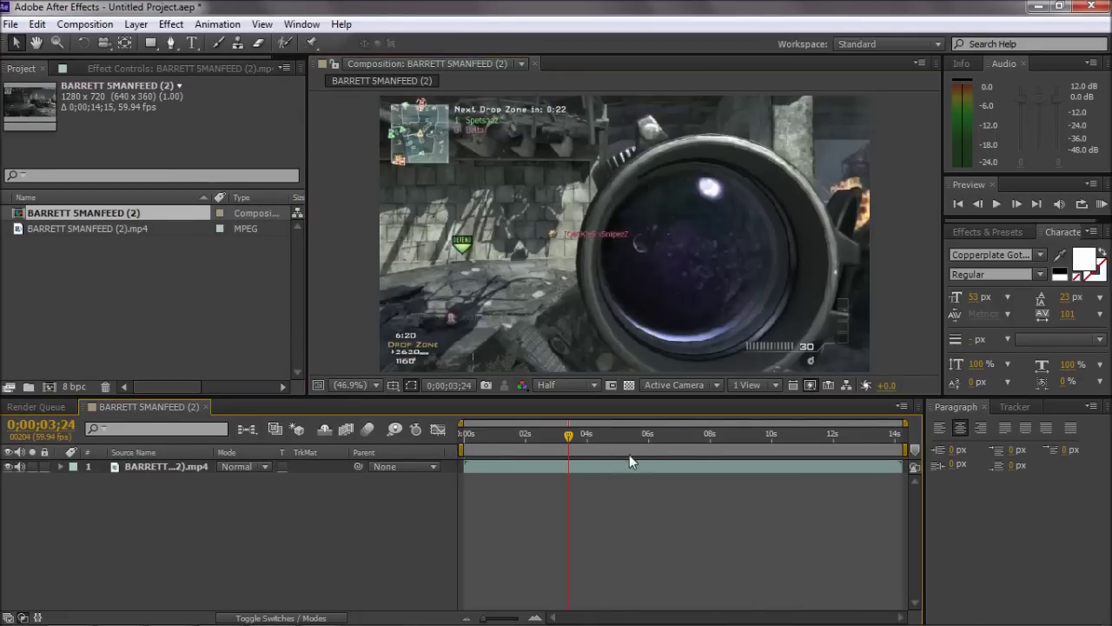
{"action": "left_click_drag", "start_coordinate": [575, 433], "coordinate": [527, 435]}
{"action": "key", "text": "alt+l"}
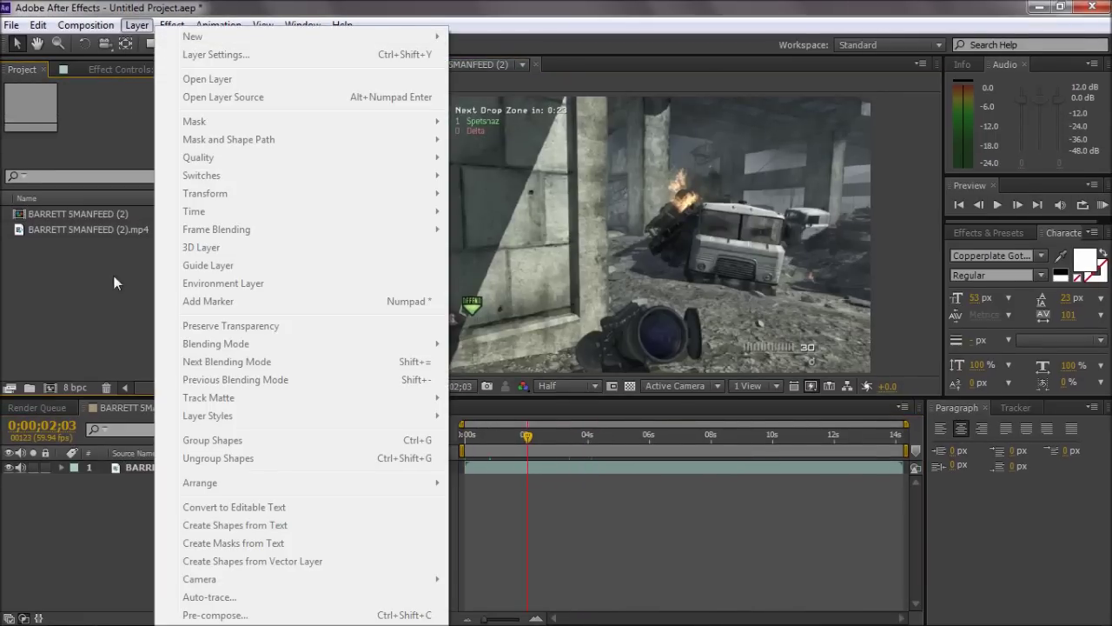
{"action": "left_click", "coordinate": [139, 279]}
{"action": "left_click", "coordinate": [388, 266]}
{"action": "left_click", "coordinate": [356, 254]}
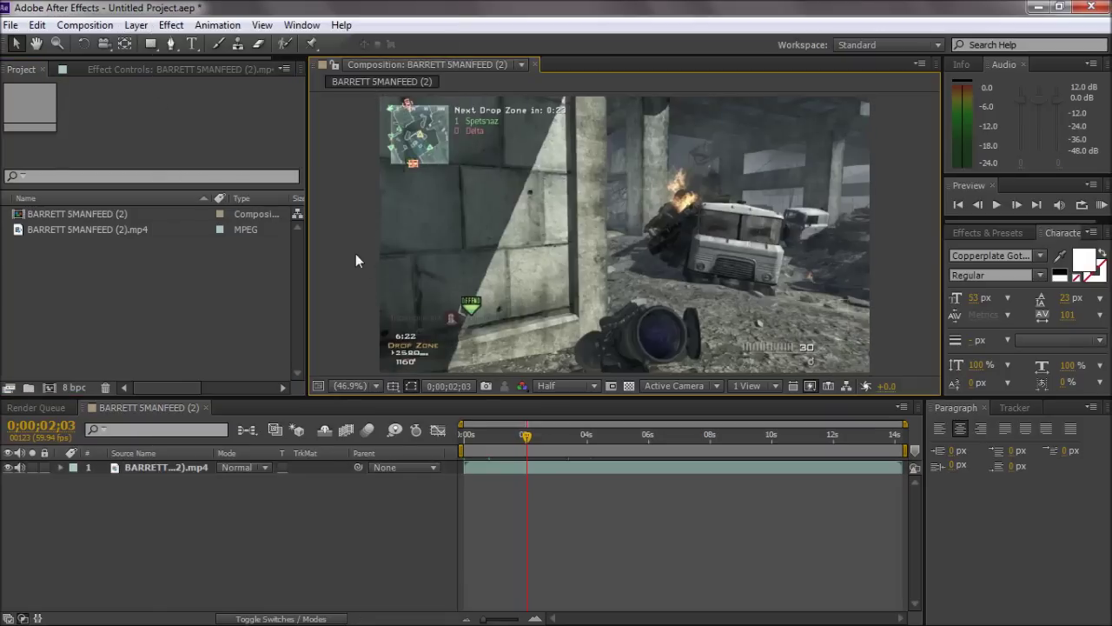
Add a black solid layer of 1000 by 1000 px in square pixels above the clip.
{"action": "left_click", "coordinate": [136, 25]}
{"action": "mouse_move", "coordinate": [173, 44]}
{"action": "left_click", "coordinate": [487, 54]}
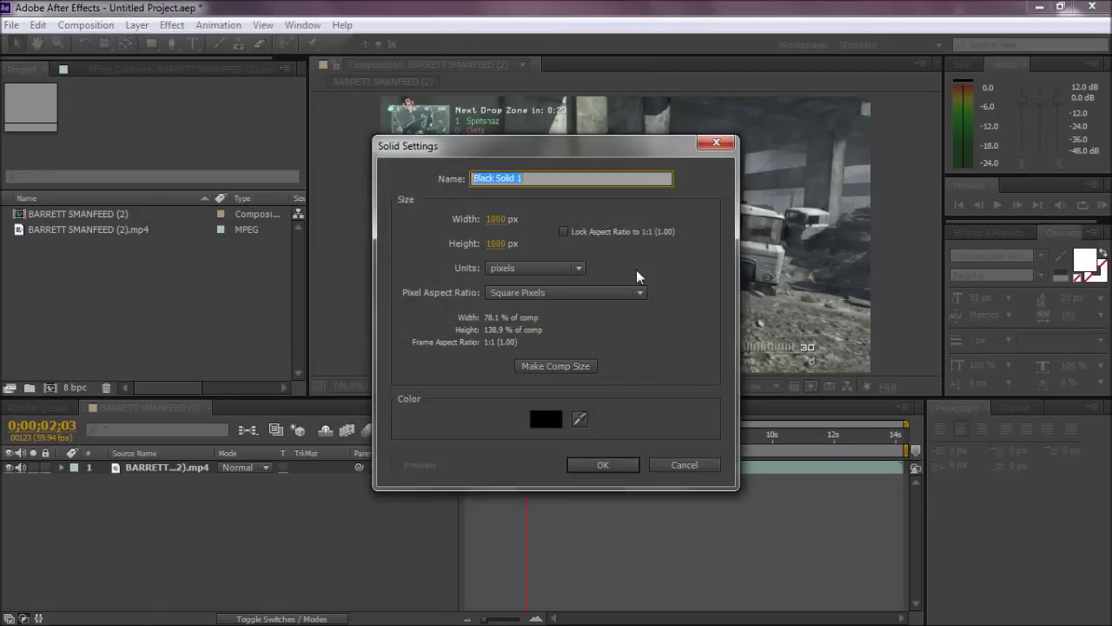
{"action": "left_click", "coordinate": [509, 218]}
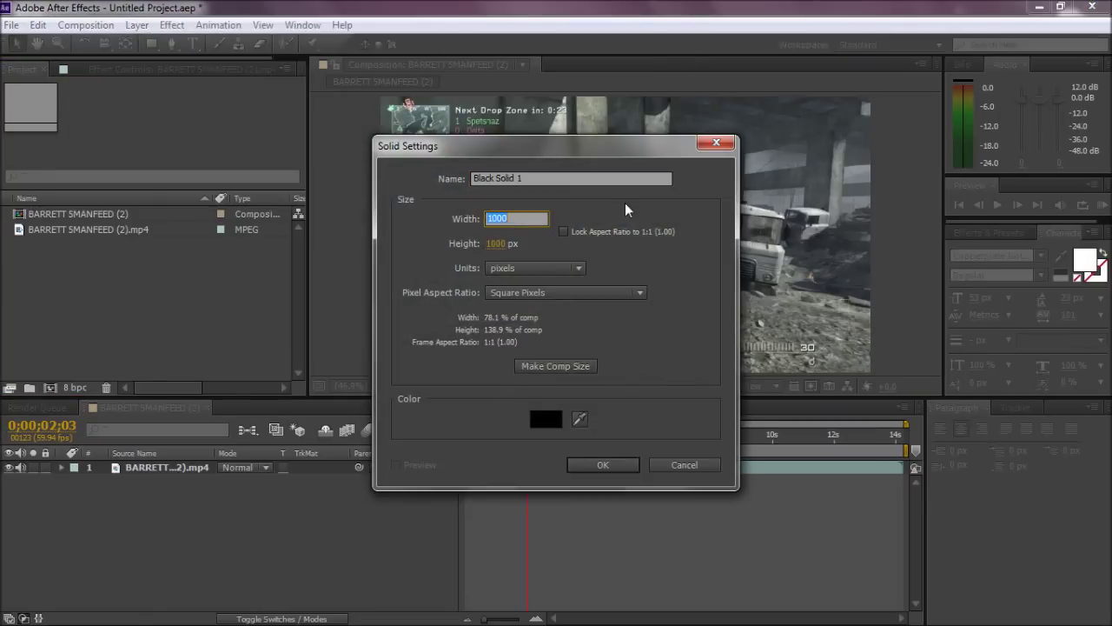
{"action": "left_click", "coordinate": [615, 465]}
Add a full-size circular mask to the black solid with the Ellipse tool.
{"action": "scroll", "coordinate": [594, 315], "scroll_direction": "down", "scroll_amount": 2}
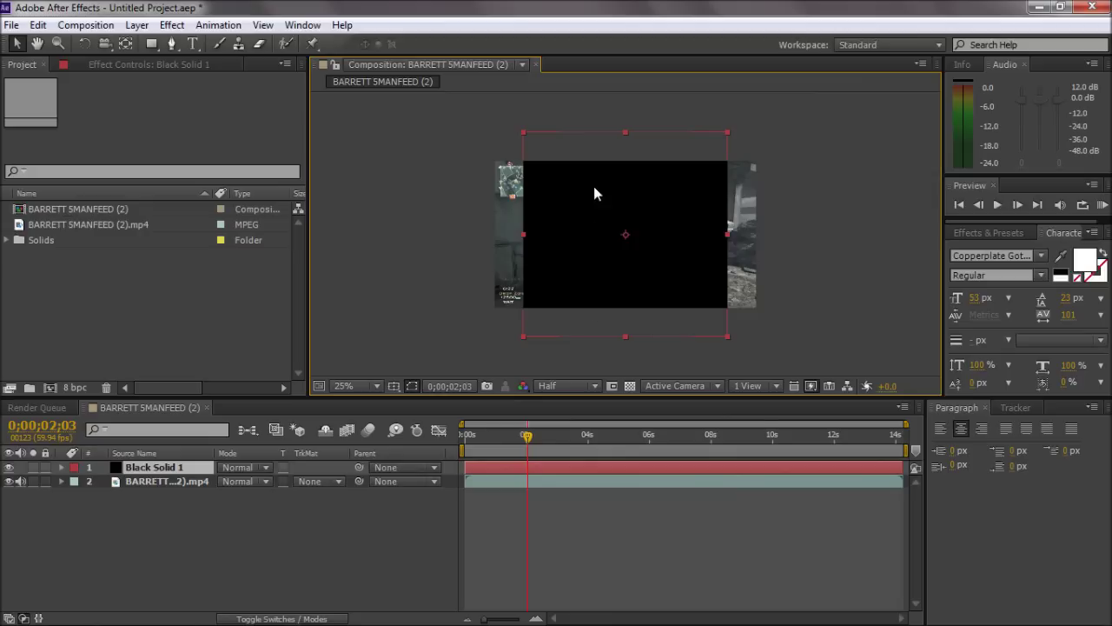
{"action": "key", "text": "period"}
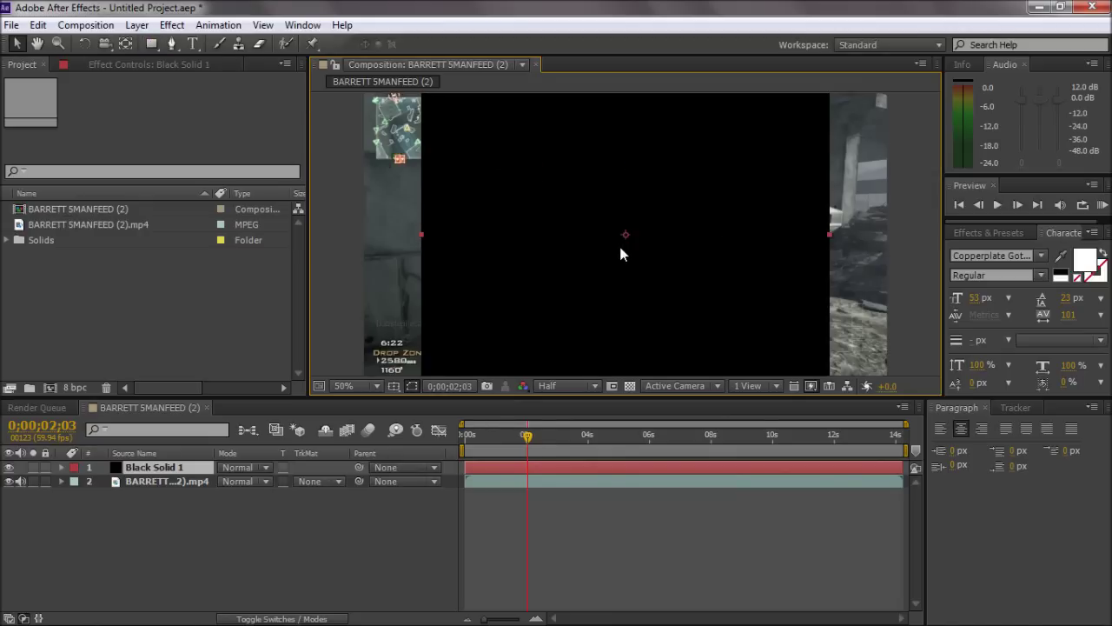
{"action": "key", "text": "comma"}
{"action": "key", "text": "comma"}
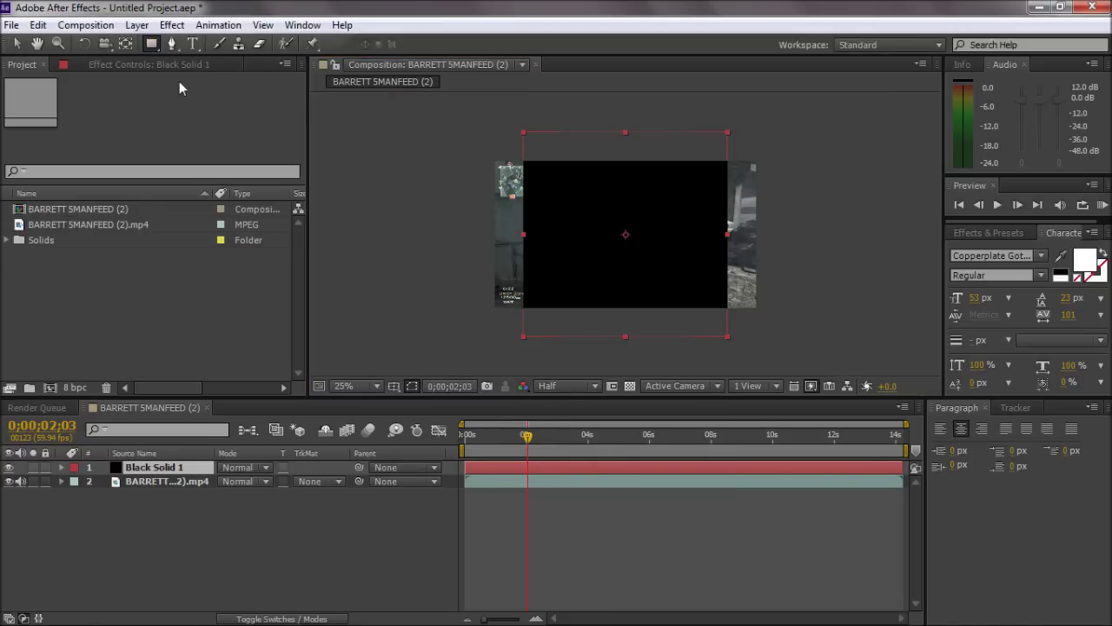
{"action": "left_click_drag", "start_coordinate": [151, 43], "coordinate": [198, 83]}
{"action": "left_click", "coordinate": [197, 79]}
{"action": "double_click", "coordinate": [152, 44]}
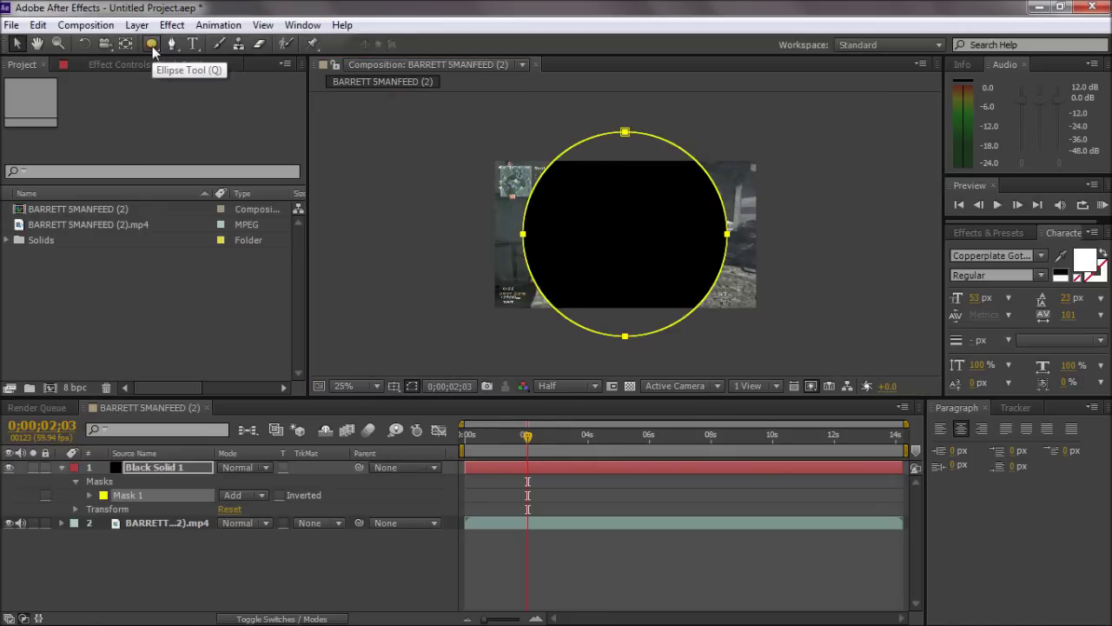
Scale the masked black solid down to 65%.
{"action": "key", "text": "v"}
{"action": "left_click", "coordinate": [631, 181]}
{"action": "key", "text": "s"}
{"action": "left_click_drag", "start_coordinate": [278, 488], "coordinate": [248, 481]}
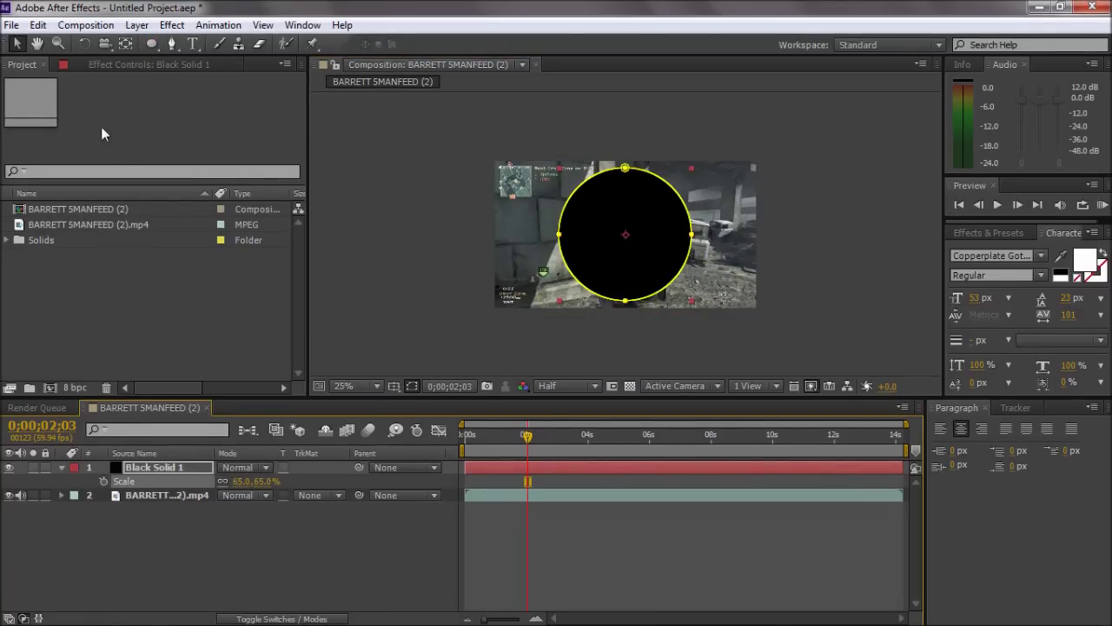
{"action": "left_click", "coordinate": [542, 329]}
{"action": "key", "text": "period"}
{"action": "left_click", "coordinate": [617, 268]}
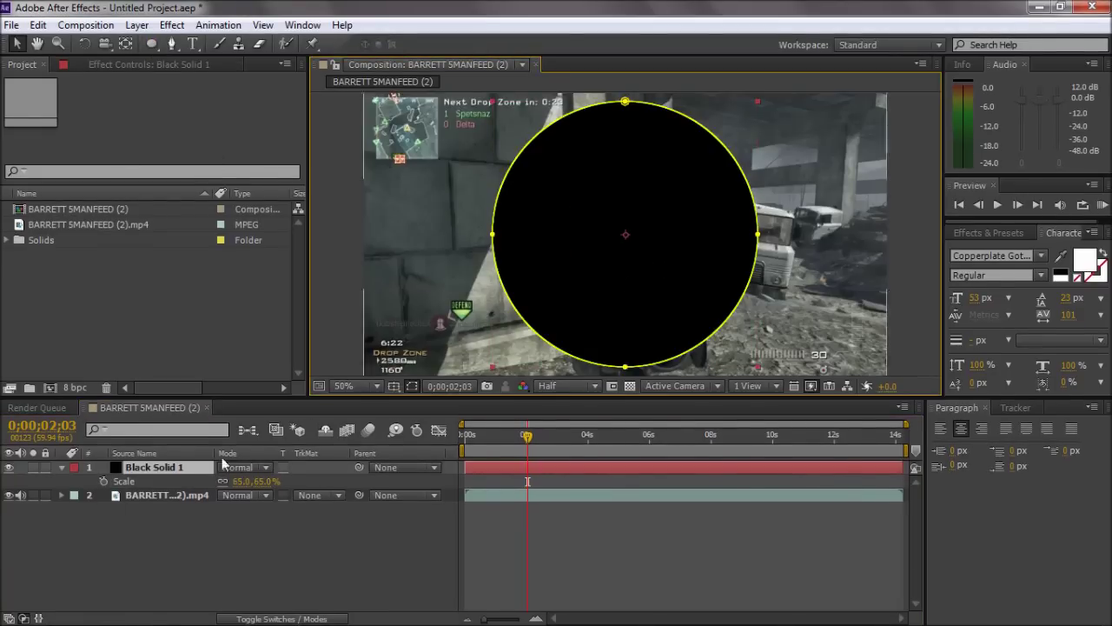
Duplicate the circular mask on the black solid and set the copy's mode to Subtract.
{"action": "key", "text": "s"}
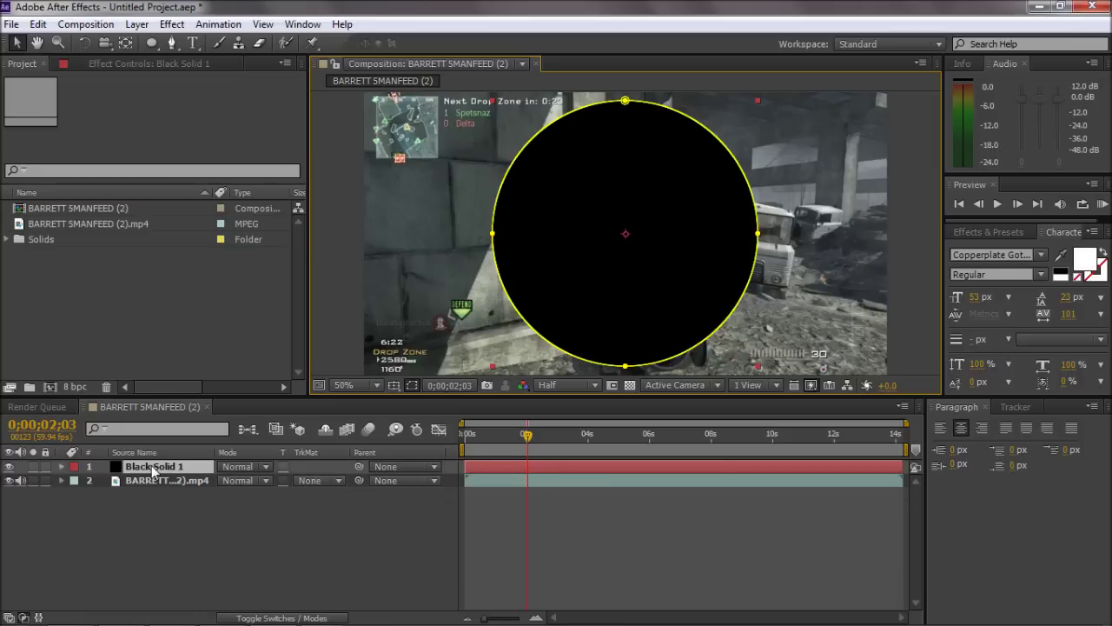
{"action": "key", "text": "m"}
{"action": "key", "text": "m"}
{"action": "left_click", "coordinate": [123, 483]}
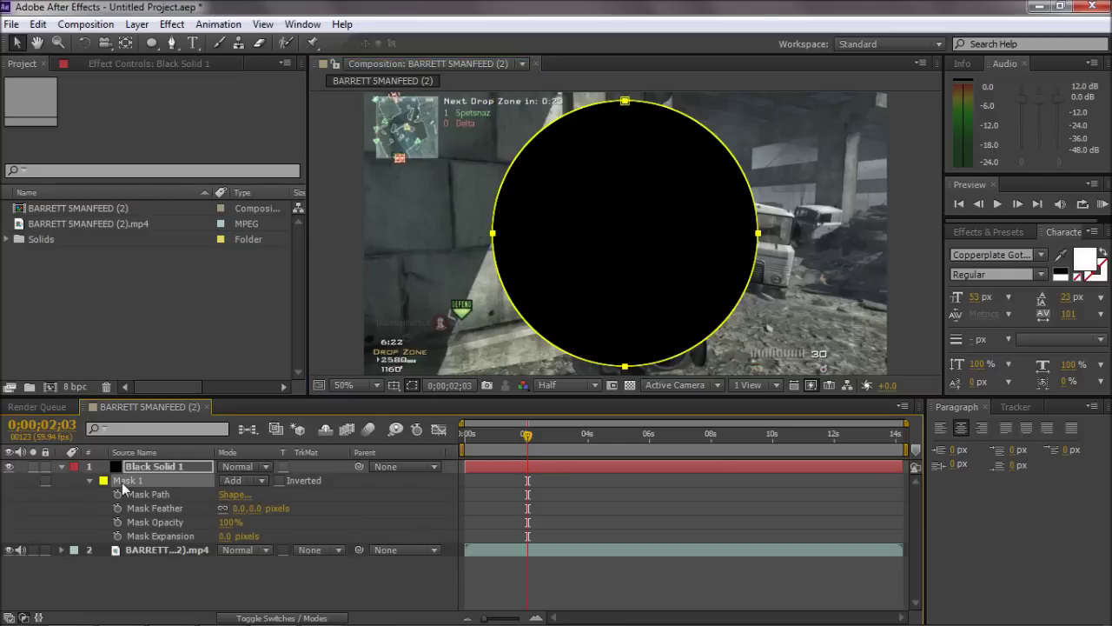
{"action": "key", "text": "ctrl+d"}
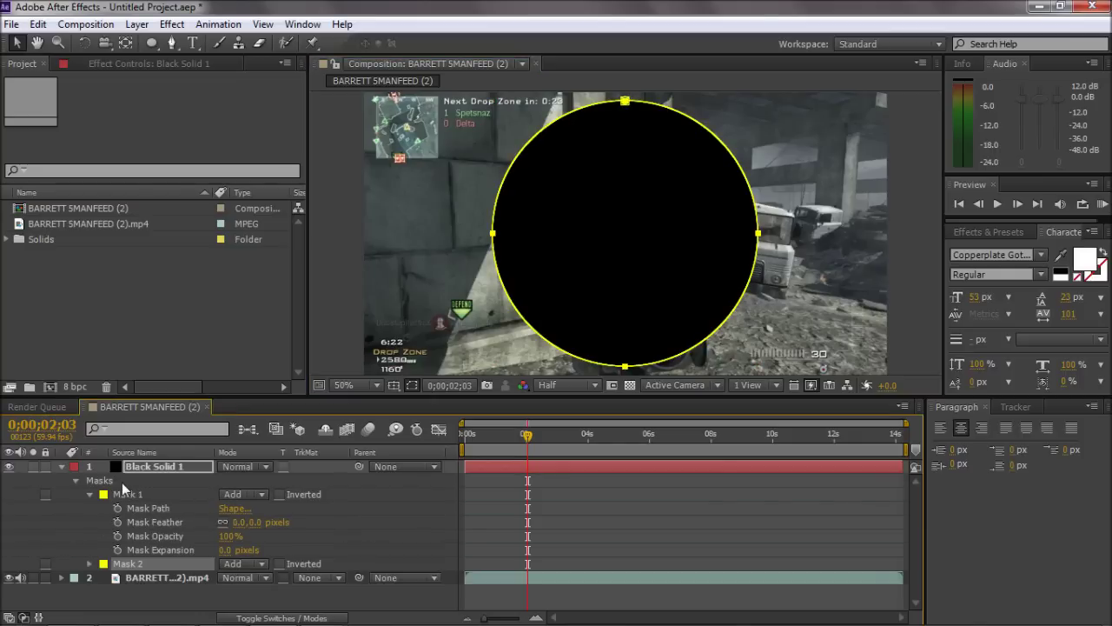
{"action": "left_click", "coordinate": [266, 564]}
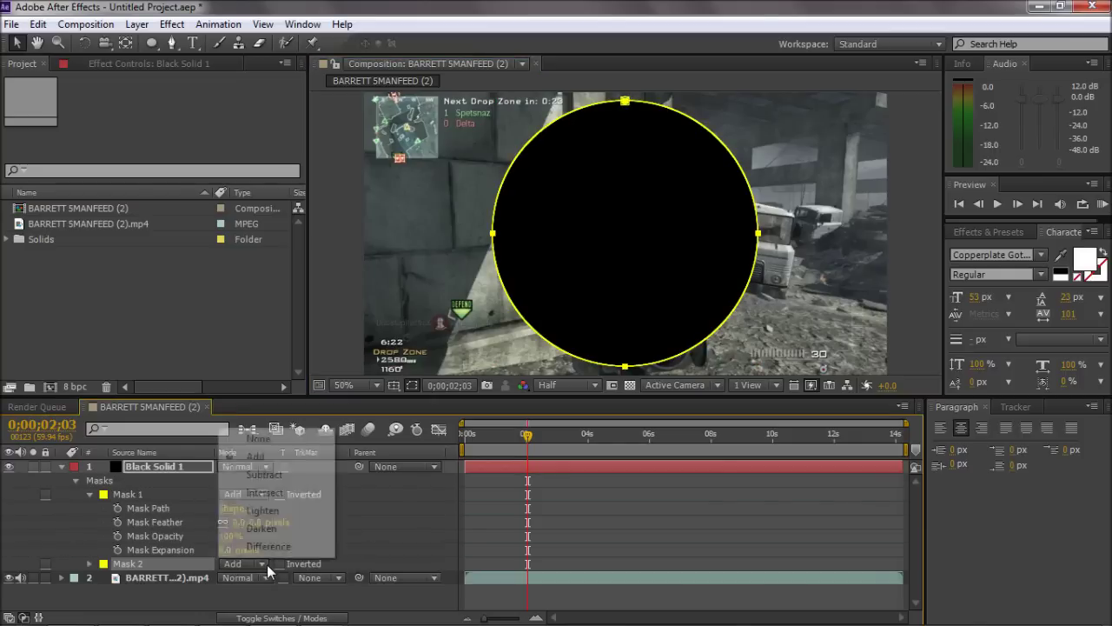
{"action": "left_click", "coordinate": [253, 475]}
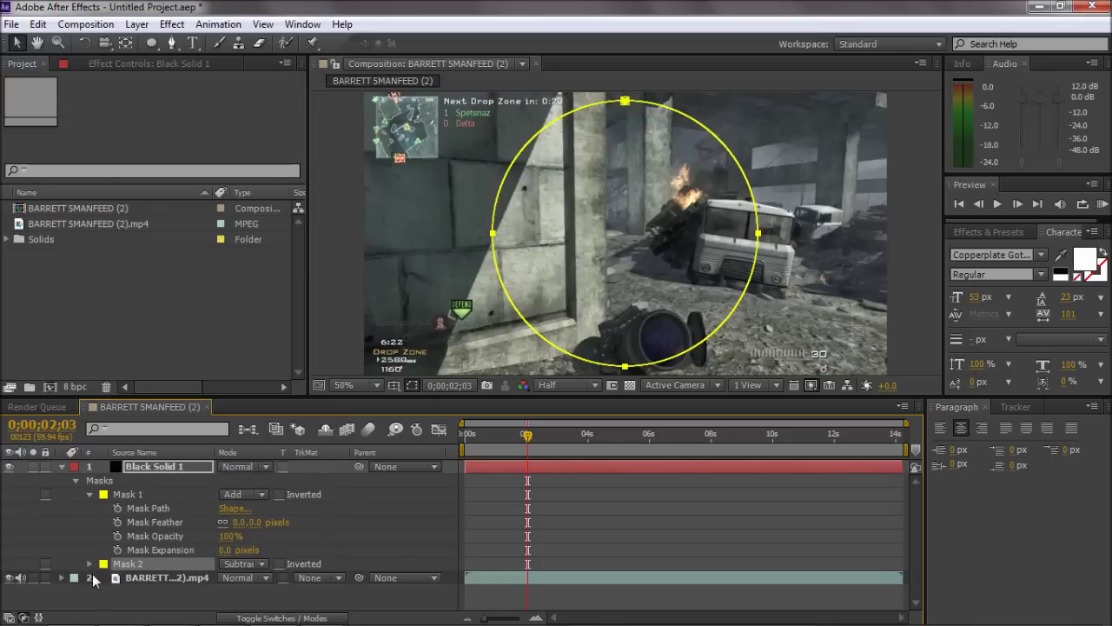
Set the mask expansion of Mask 2 to -161 pixels to leave a black ring.
{"action": "left_click", "coordinate": [91, 564]}
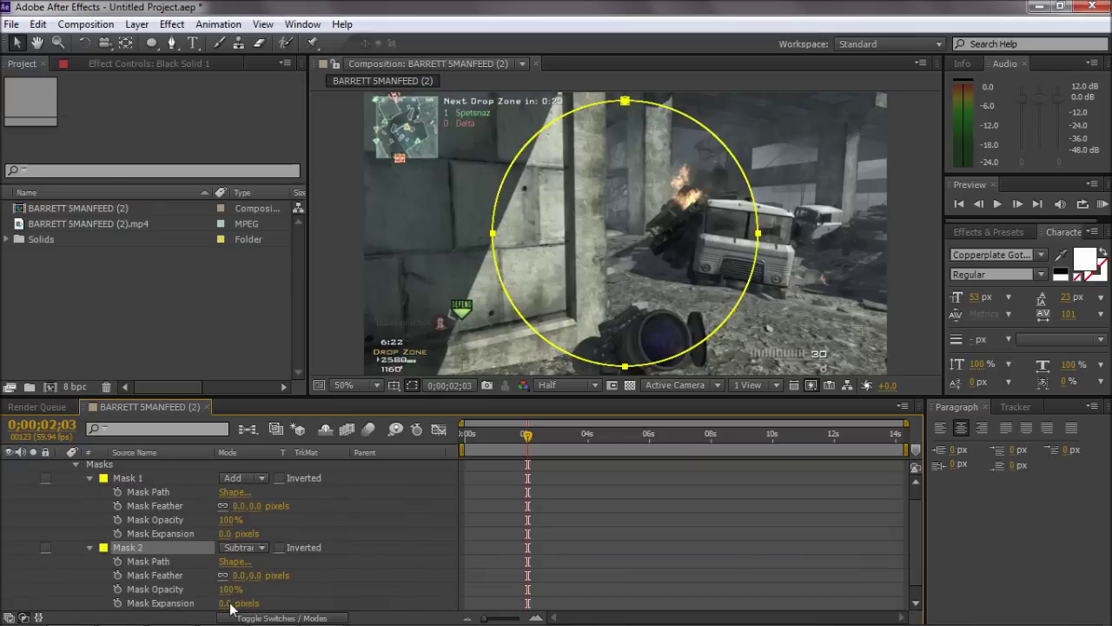
{"action": "left_click_drag", "start_coordinate": [233, 606], "coordinate": [258, 605]}
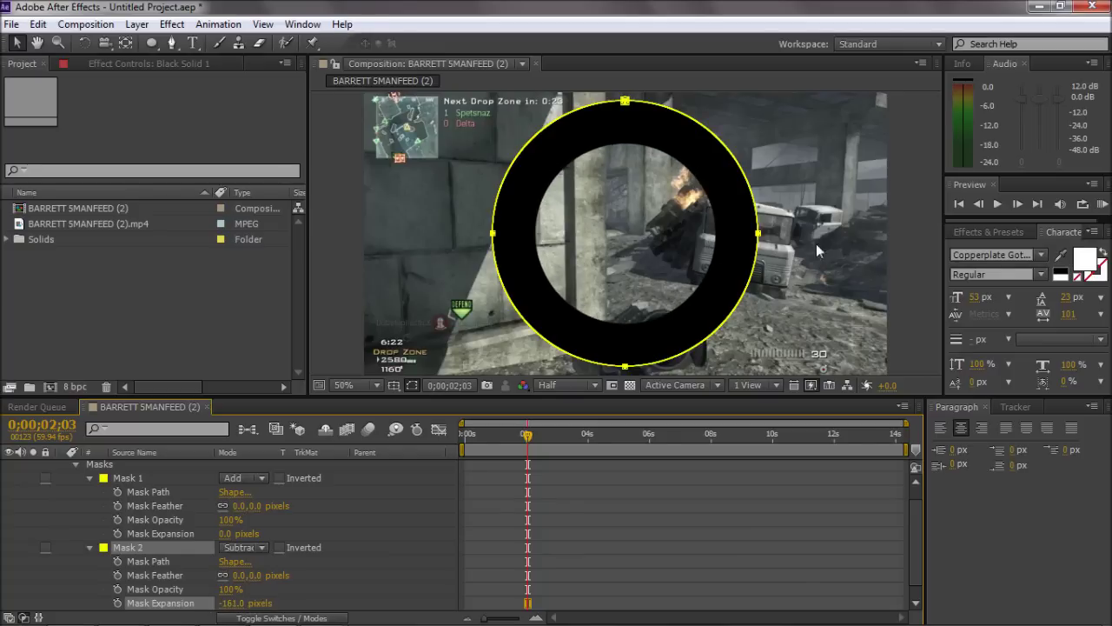
{"action": "left_click", "coordinate": [917, 283]}
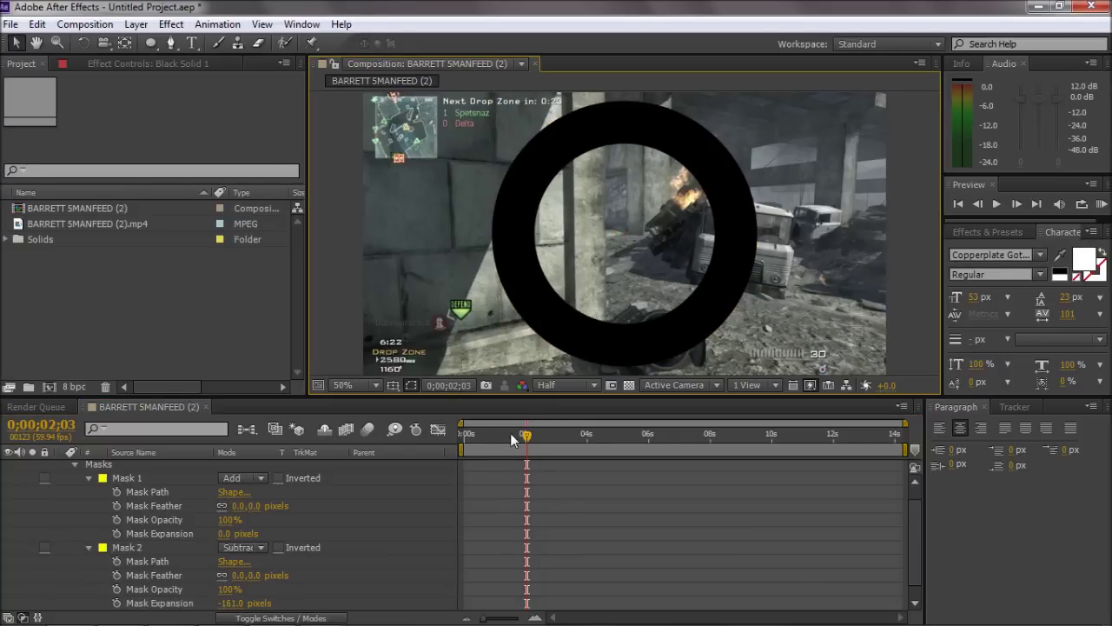
Compare the black ring with the clip's scoped view at 0;00;03;11 and return the playhead to 0;00;02;41.
{"action": "left_click_drag", "start_coordinate": [513, 441], "coordinate": [565, 434]}
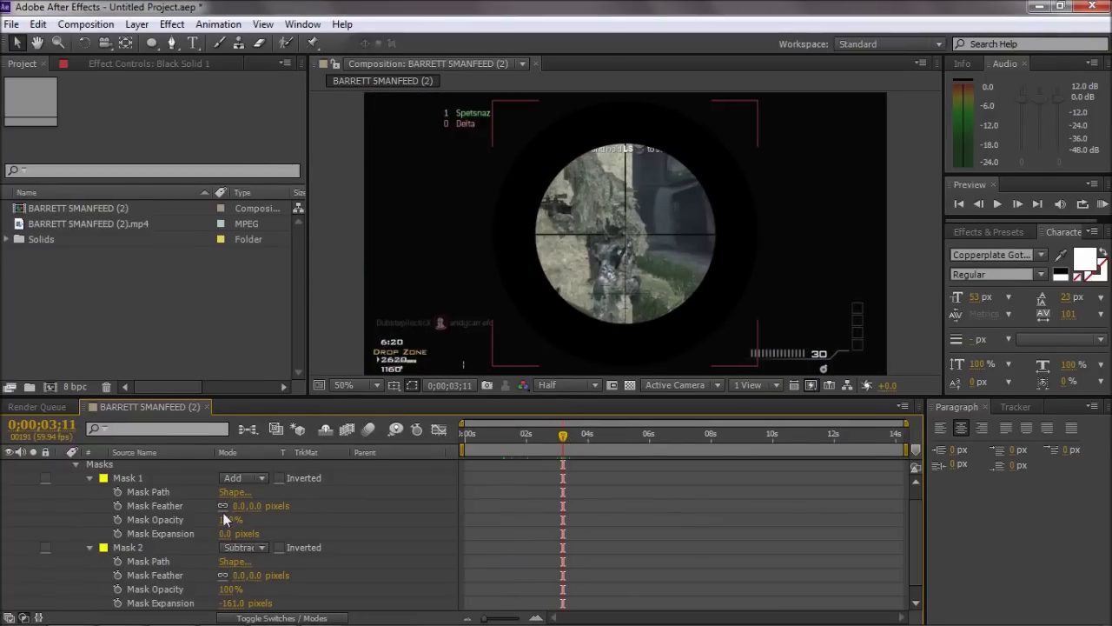
{"action": "scroll", "coordinate": [188, 510], "scroll_direction": "up", "scroll_amount": 1}
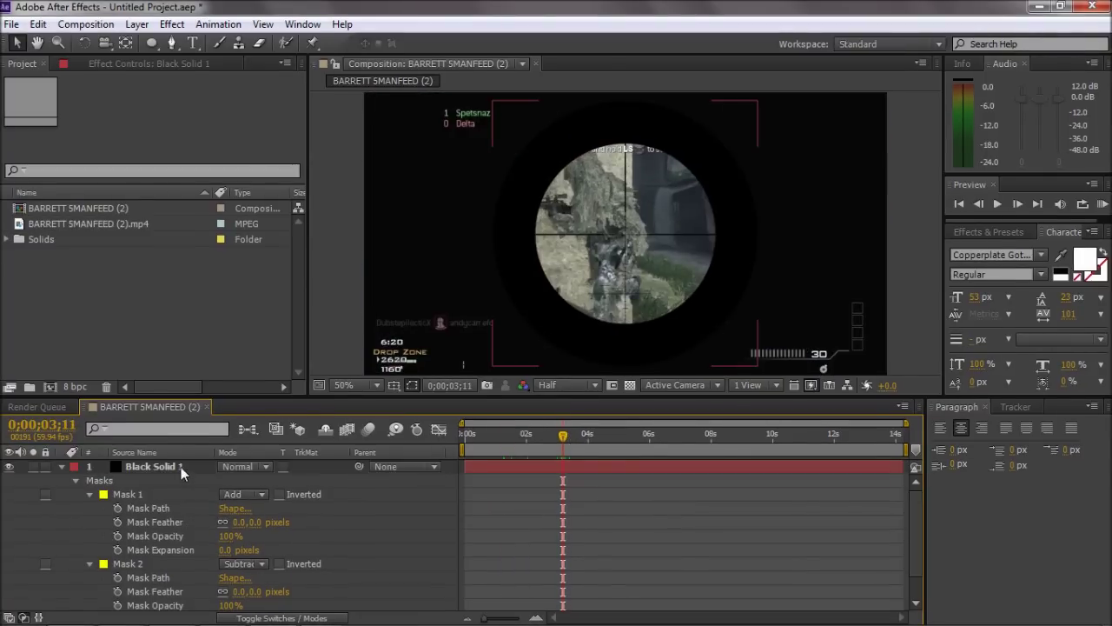
{"action": "left_click", "coordinate": [181, 467]}
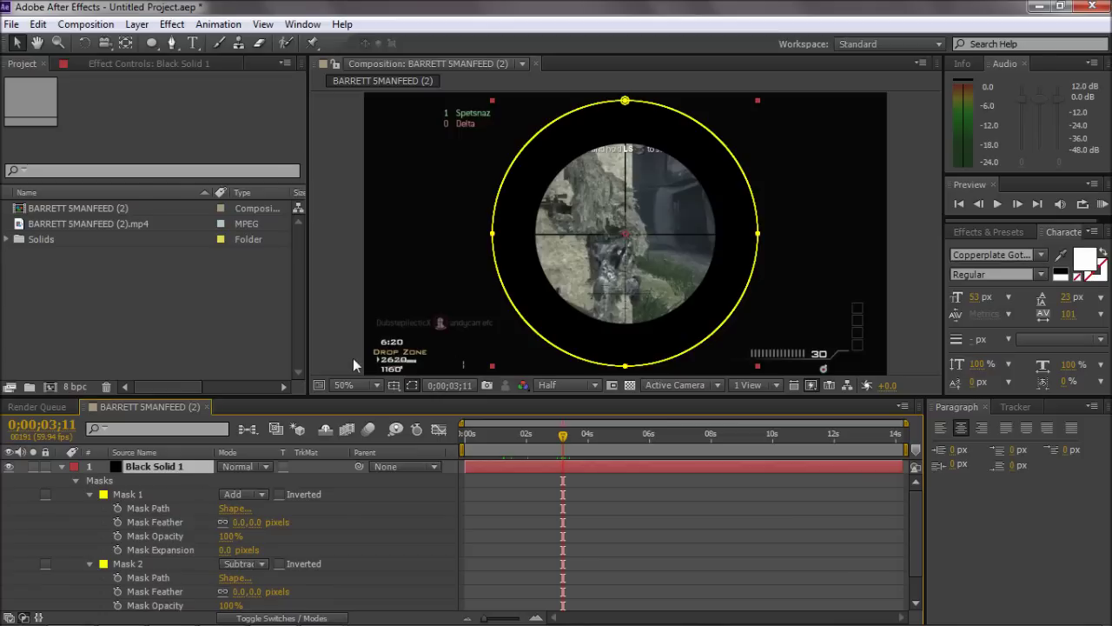
{"action": "left_click_drag", "start_coordinate": [557, 439], "coordinate": [540, 440]}
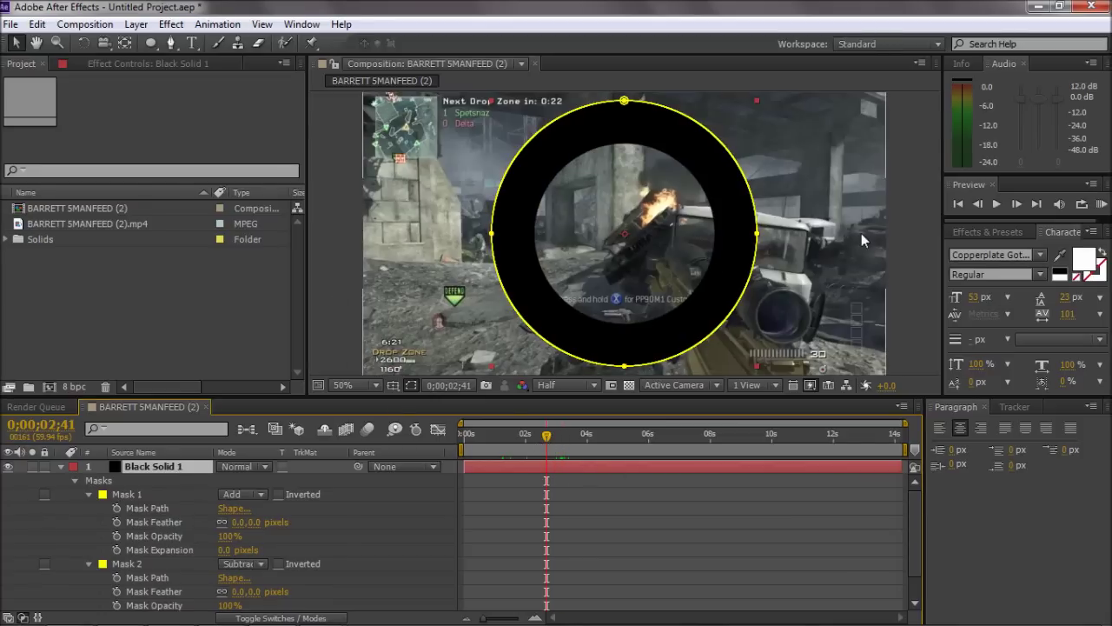
{"action": "left_click", "coordinate": [888, 255]}
{"action": "left_click", "coordinate": [128, 466]}
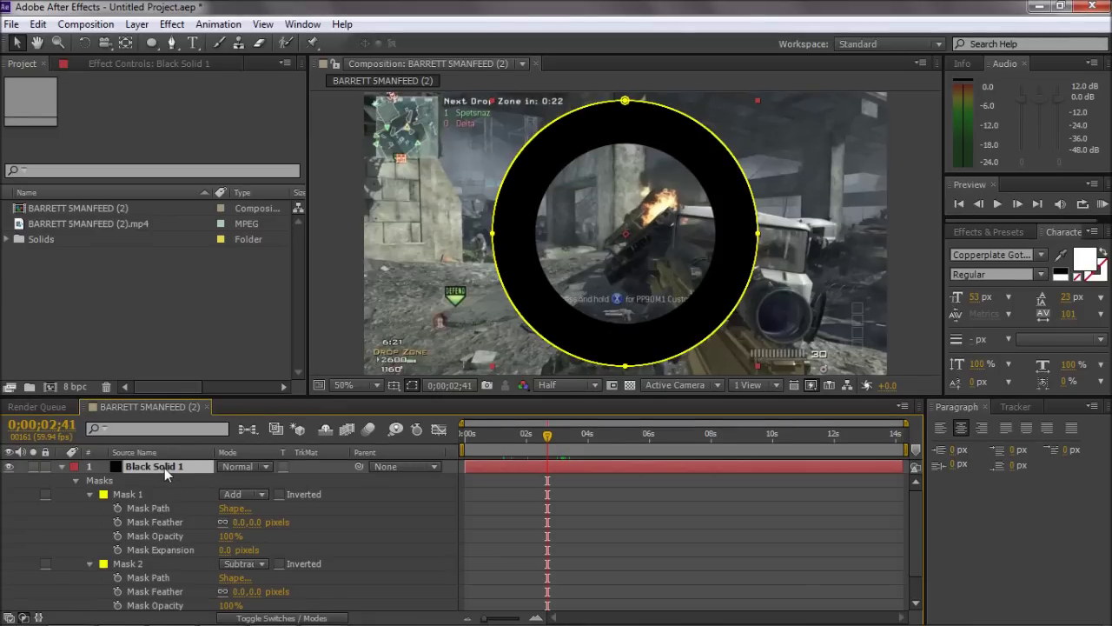
Set the mask feather of Mask 1 to 100 pixels.
{"action": "left_click", "coordinate": [253, 523]}
{"action": "type", "text": "100"}
{"action": "key", "text": "Return"}
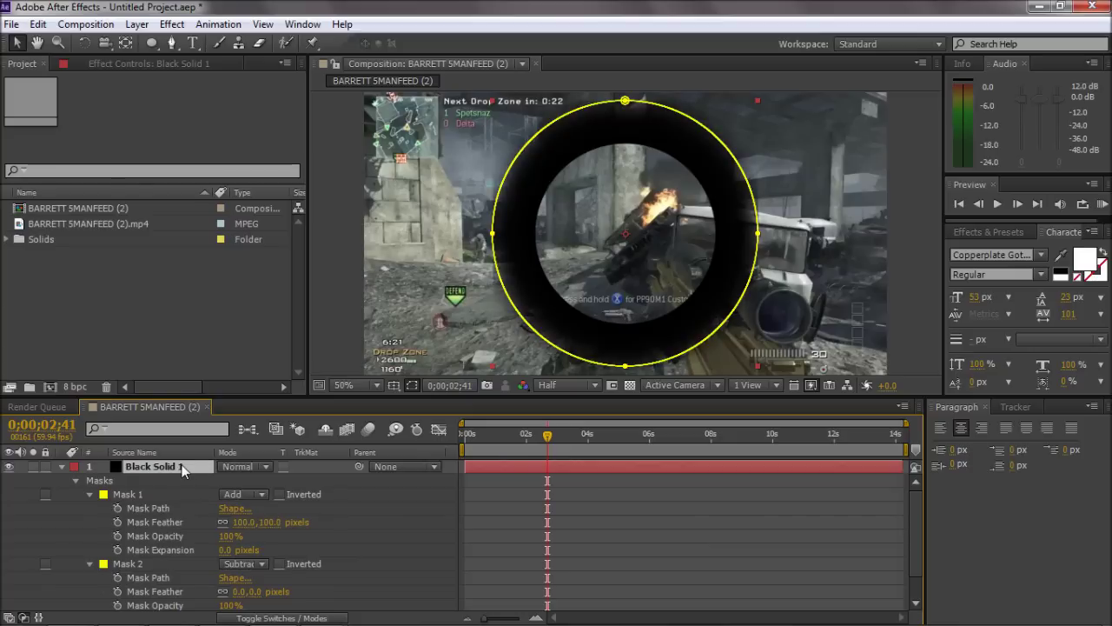
Set the mask feather of both Mask 1 and Mask 2 to 50 pixels.
{"action": "left_click", "coordinate": [273, 524]}
{"action": "type", "text": "50"}
{"action": "left_click", "coordinate": [256, 592]}
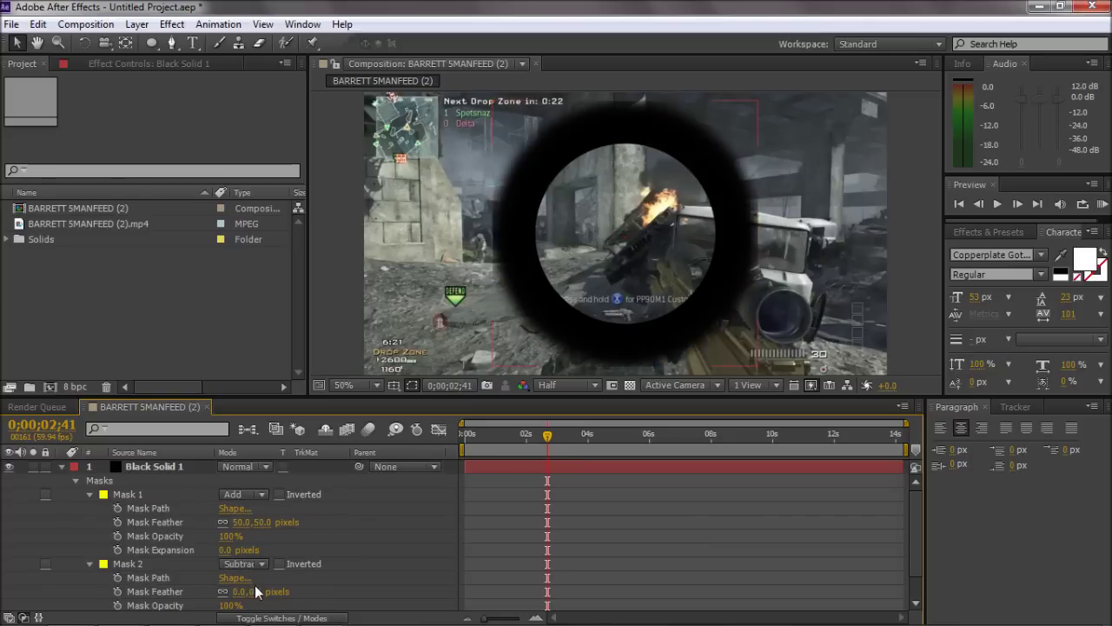
{"action": "type", "text": "50"}
{"action": "key", "text": "Return"}
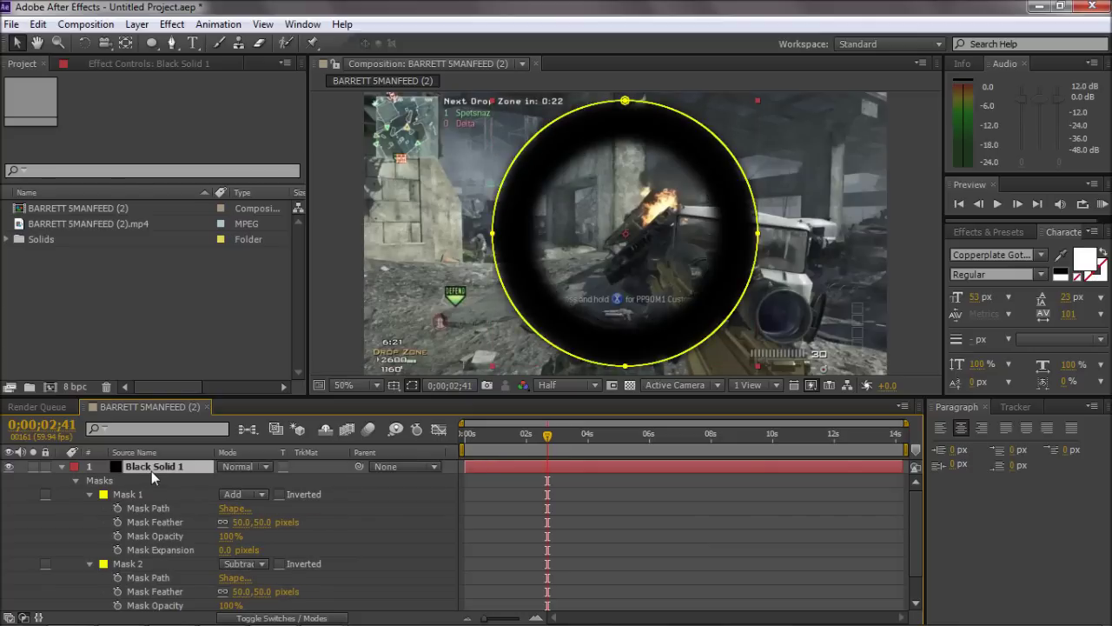
Examine the black ring's feathered edges against the footage up close.
{"action": "left_click", "coordinate": [910, 283]}
{"action": "scroll", "coordinate": [496, 233], "scroll_direction": "up", "scroll_amount": 1}
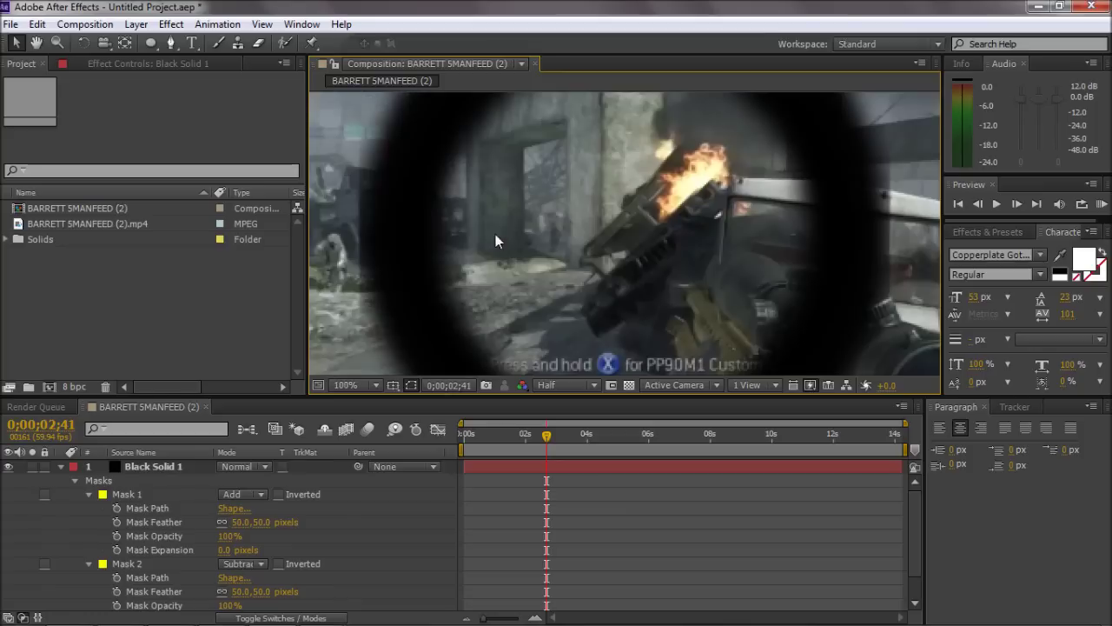
{"action": "left_click", "coordinate": [37, 43]}
{"action": "left_click_drag", "start_coordinate": [524, 219], "coordinate": [582, 219]}
{"action": "left_click_drag", "start_coordinate": [424, 218], "coordinate": [495, 217]}
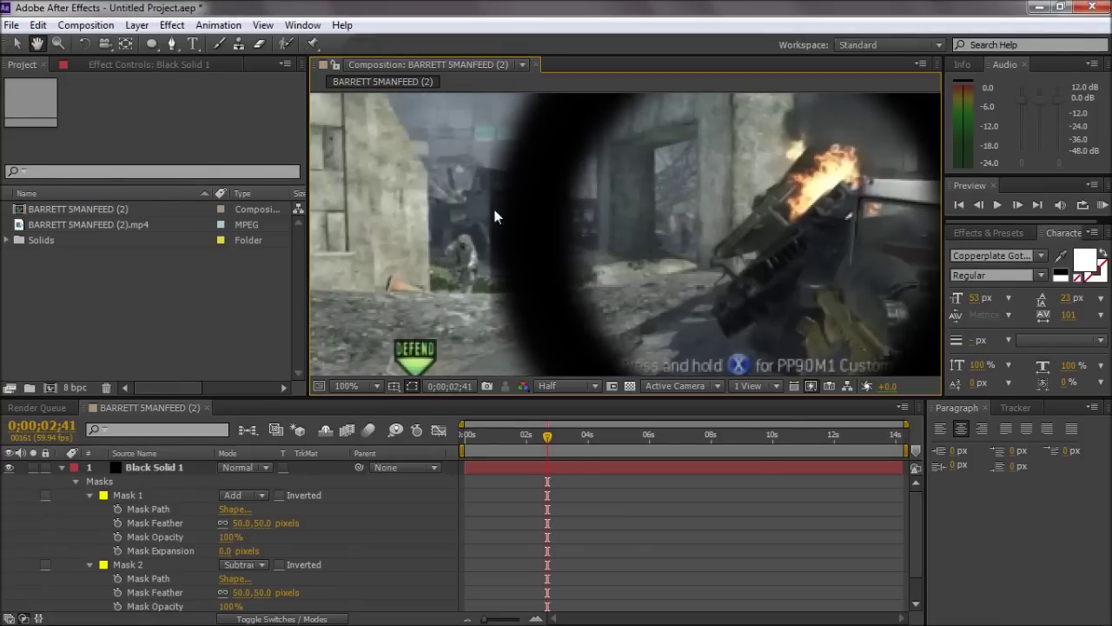
{"action": "key", "text": "v"}
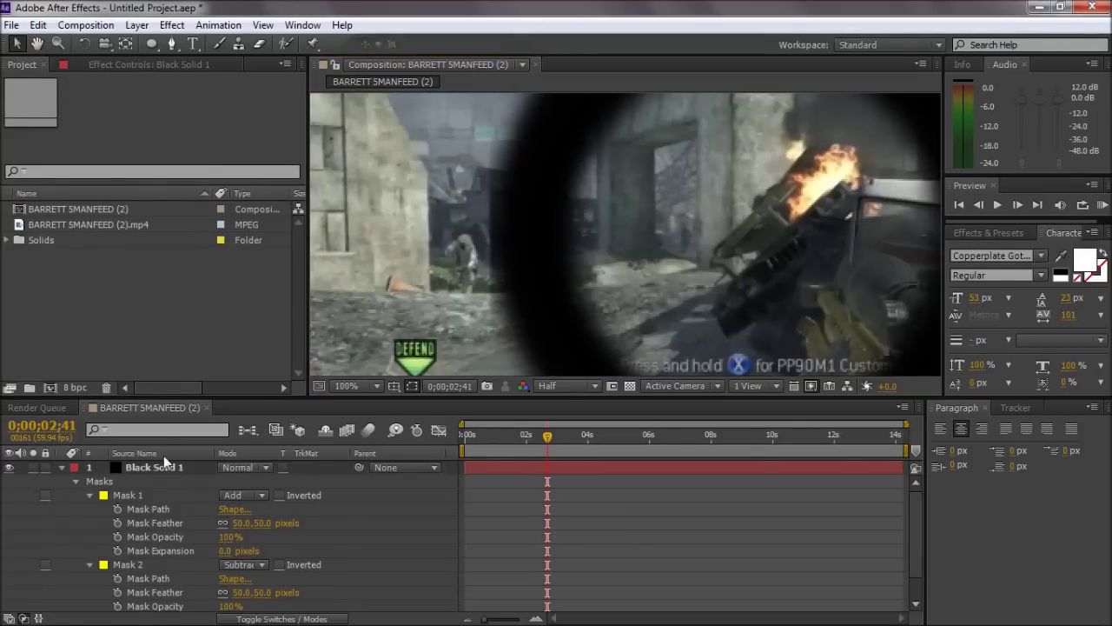
{"action": "left_click", "coordinate": [155, 467]}
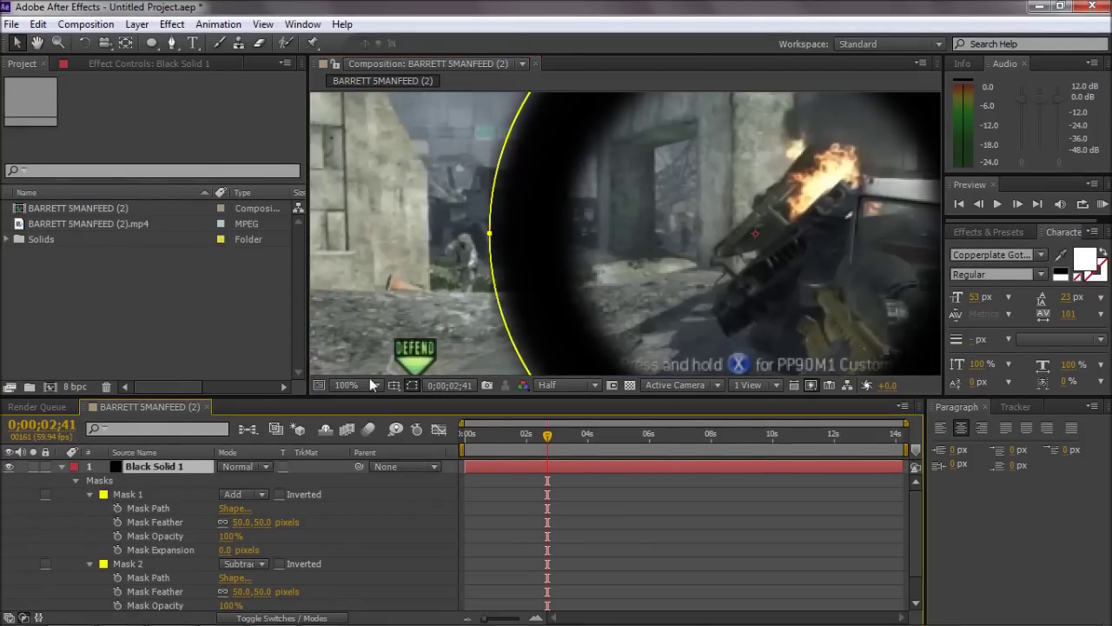
{"action": "scroll", "coordinate": [493, 297], "scroll_direction": "down", "scroll_amount": 2}
{"action": "scroll", "coordinate": [493, 295], "scroll_direction": "down", "scroll_amount": 2}
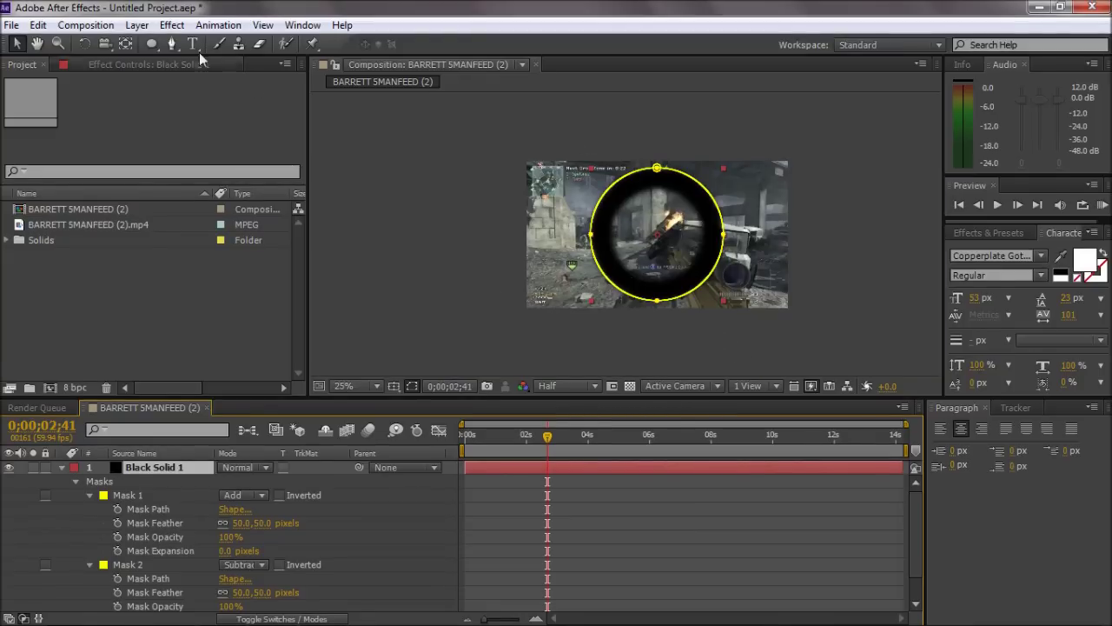
{"action": "left_click", "coordinate": [137, 24]}
{"action": "left_click", "coordinate": [548, 5]}
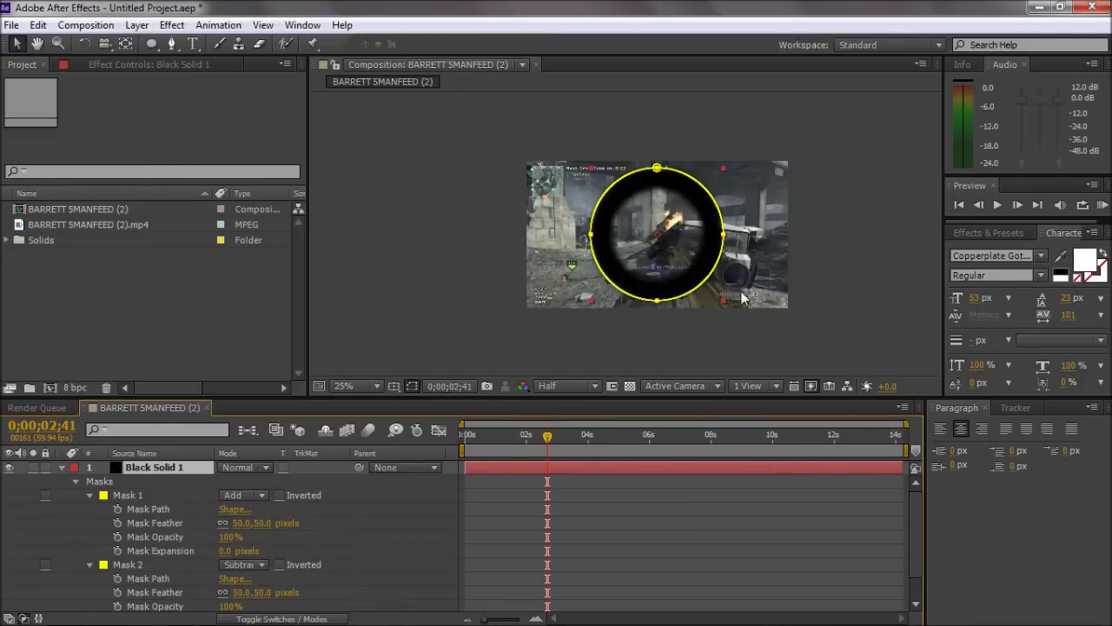
{"action": "scroll", "coordinate": [723, 251], "scroll_direction": "up", "scroll_amount": 2}
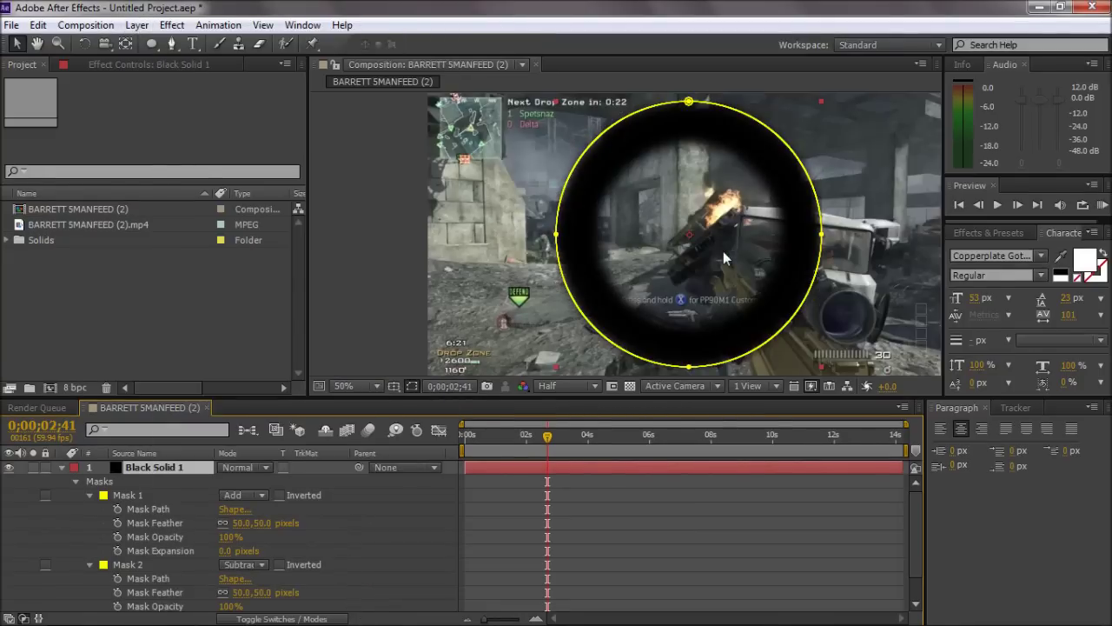
{"action": "scroll", "coordinate": [552, 241], "scroll_direction": "up", "scroll_amount": 2}
{"action": "left_click", "coordinate": [492, 241]}
{"action": "scroll", "coordinate": [496, 248], "scroll_direction": "down", "scroll_amount": 2}
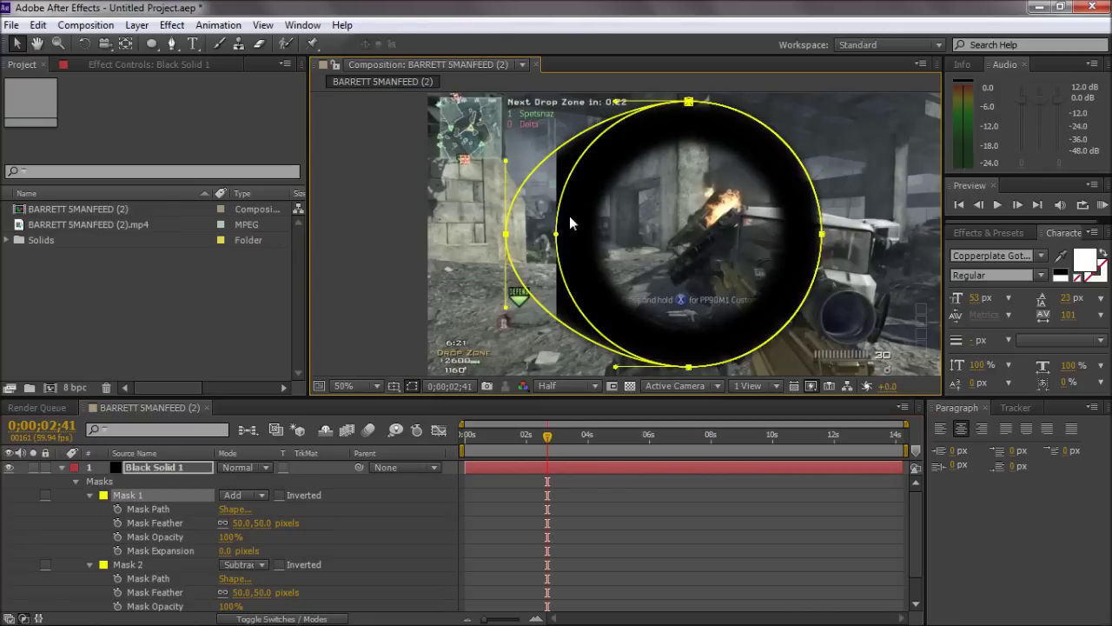
{"action": "key", "text": "ctrl+z"}
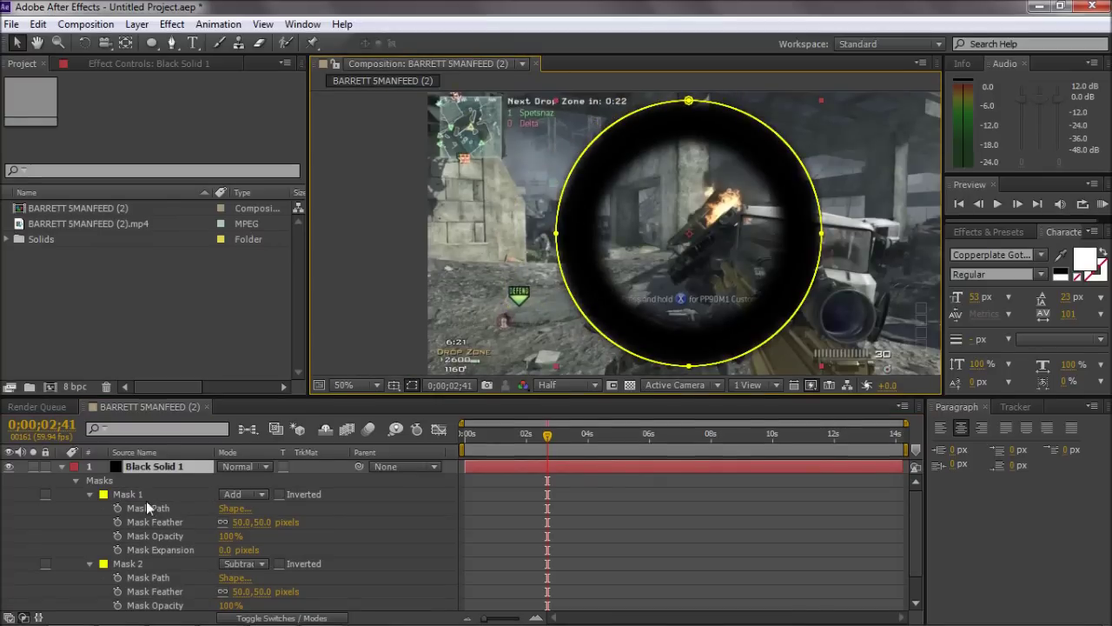
Set the mask expansion to -42 pixels for Mask 1 and -216 pixels for Mask 2.
{"action": "left_click_drag", "start_coordinate": [226, 549], "coordinate": [224, 593]}
{"action": "scroll", "coordinate": [238, 600], "scroll_direction": "down", "scroll_amount": 1}
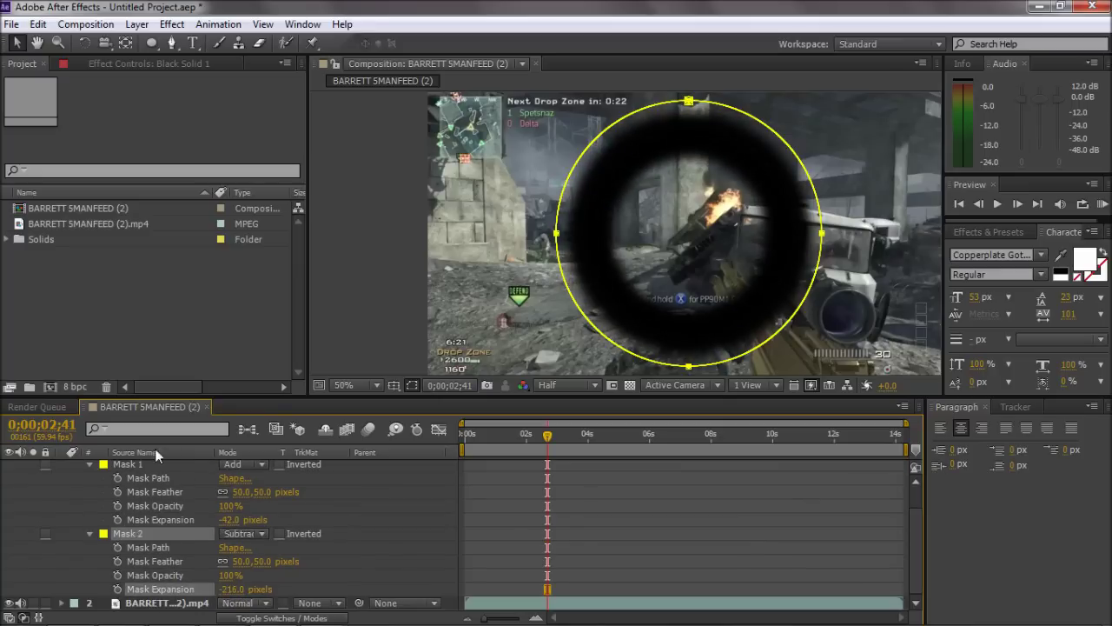
{"action": "scroll", "coordinate": [174, 478], "scroll_direction": "up", "scroll_amount": 2}
Reveal the scale of Black Solid 1 and try adjusting it.
{"action": "left_click", "coordinate": [175, 466]}
{"action": "key", "text": "s"}
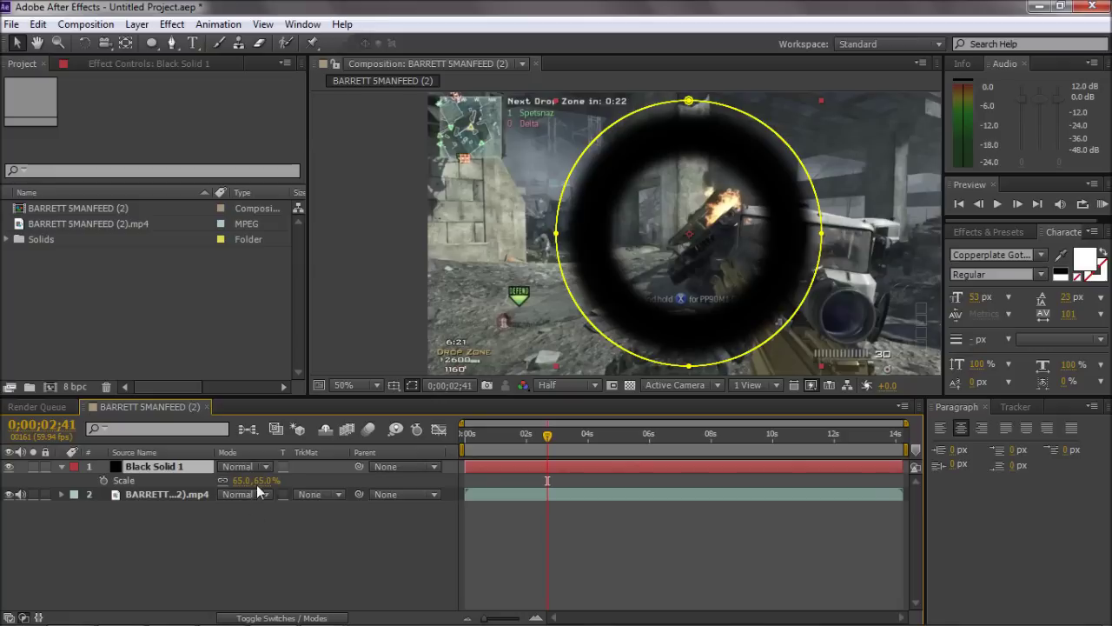
{"action": "left_click_drag", "start_coordinate": [259, 480], "coordinate": [266, 483]}
{"action": "left_click", "coordinate": [265, 481]}
{"action": "left_click", "coordinate": [306, 480]}
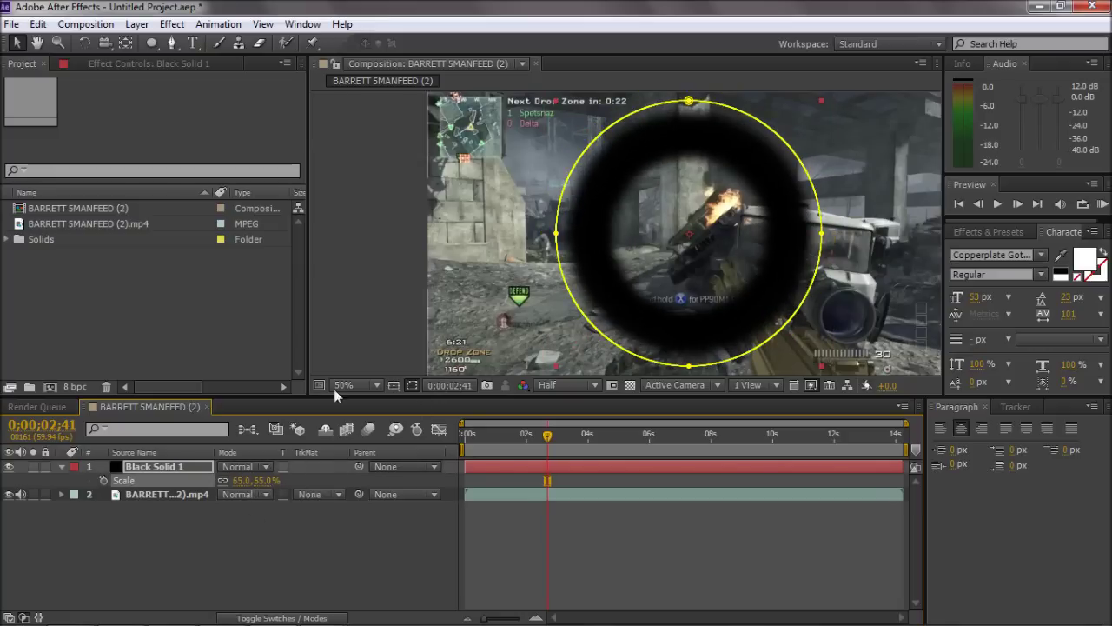
Change the ring solid's colour from black to white in its solid settings.
{"action": "left_click", "coordinate": [165, 471]}
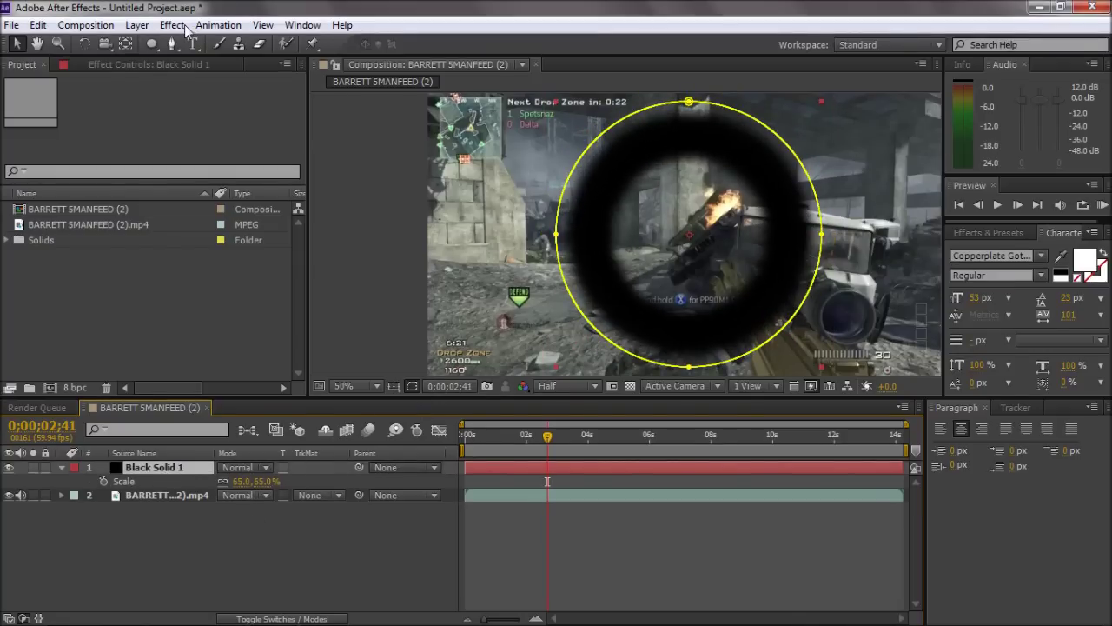
{"action": "left_click", "coordinate": [136, 25]}
{"action": "left_click", "coordinate": [195, 52]}
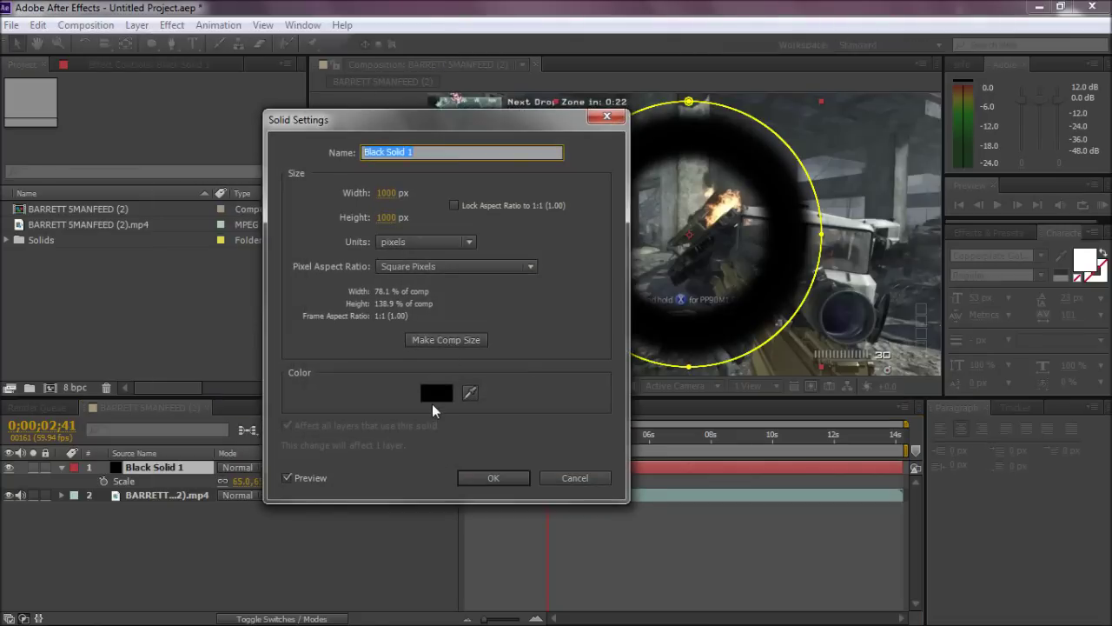
{"action": "left_click", "coordinate": [440, 392]}
{"action": "left_click_drag", "start_coordinate": [130, 261], "coordinate": [19, 174]}
{"action": "left_click", "coordinate": [389, 217]}
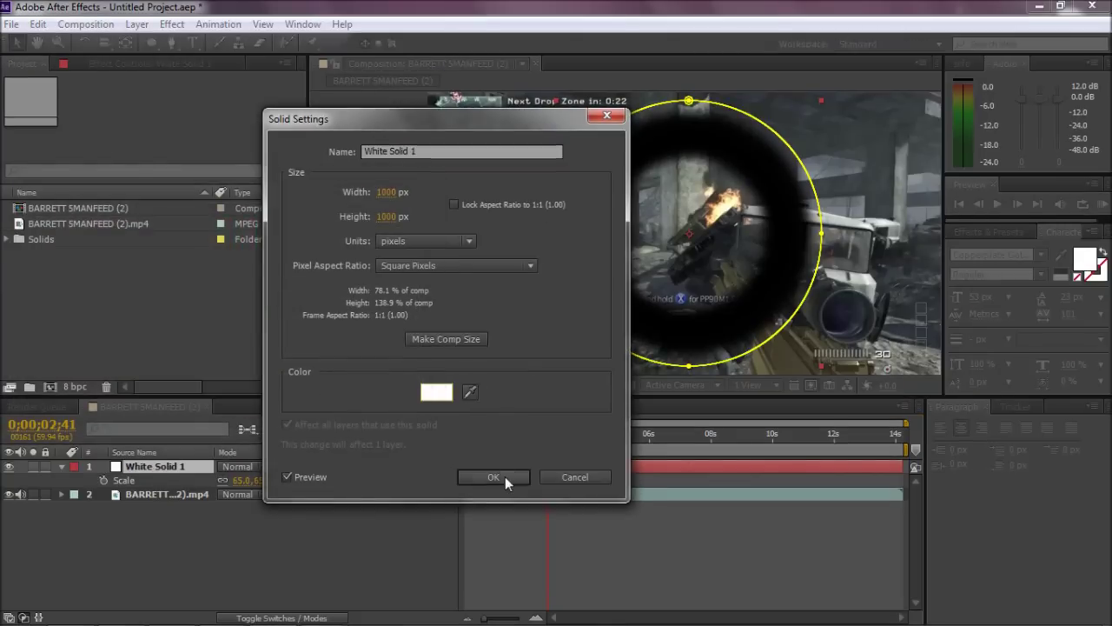
{"action": "left_click", "coordinate": [505, 476]}
Apply Turbulent Displace to White Solid 1 and set its Amount to 100 and Size to 22.
{"action": "left_click", "coordinate": [172, 25]}
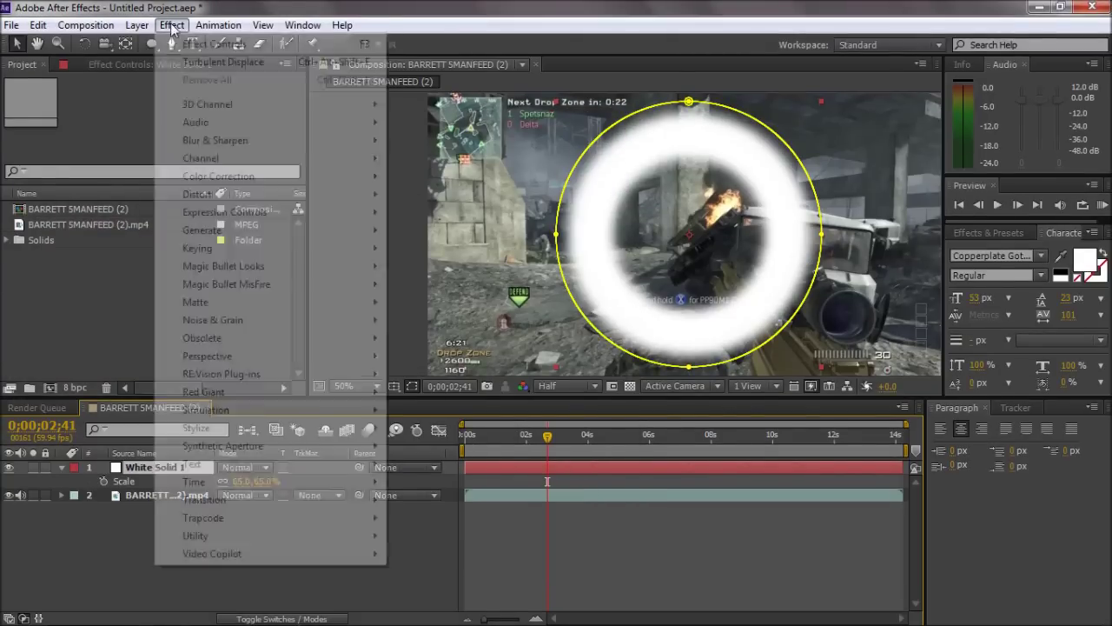
{"action": "mouse_move", "coordinate": [237, 195]}
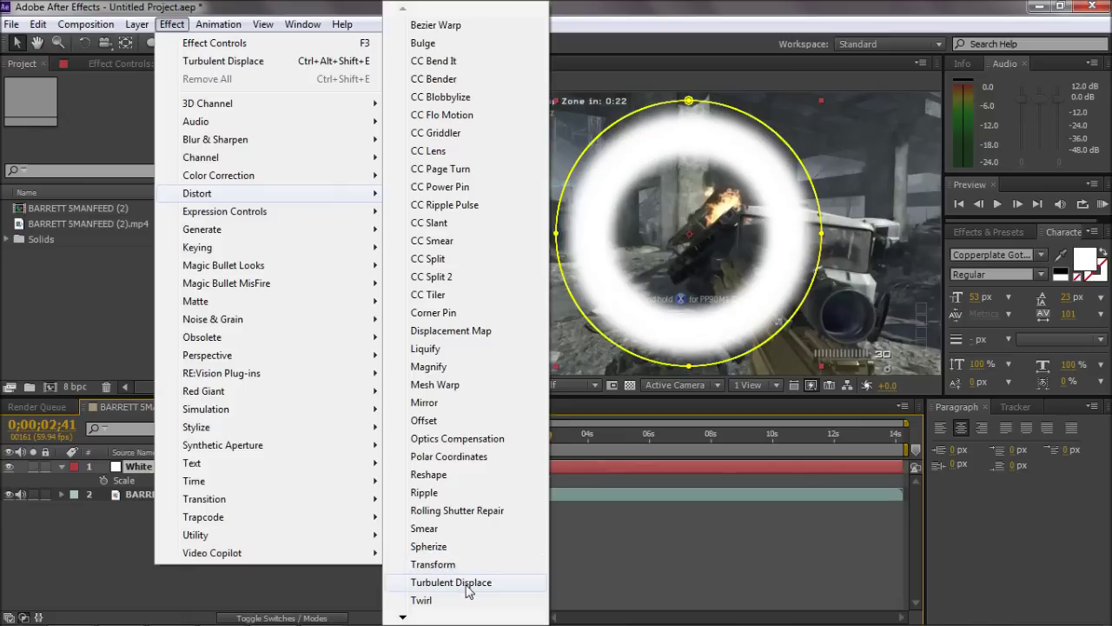
{"action": "left_click", "coordinate": [452, 583]}
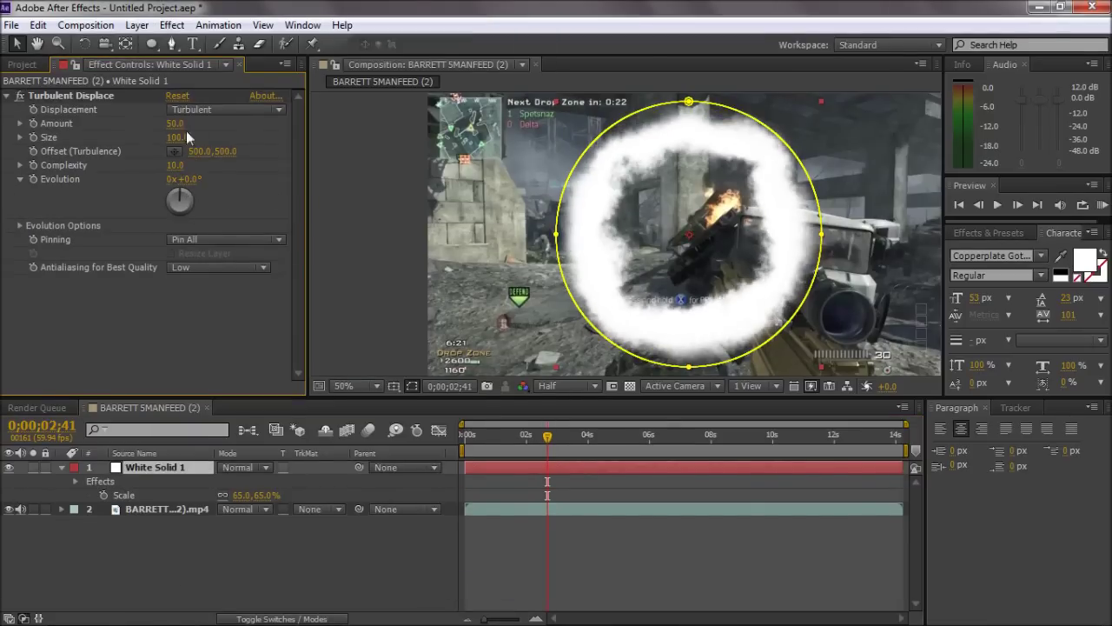
{"action": "mouse_move", "coordinate": [187, 137]}
{"action": "left_mouse_down"}
{"action": "mouse_move", "coordinate": [166, 148]}
{"action": "mouse_move", "coordinate": [155, 137]}
{"action": "mouse_move", "coordinate": [200, 119]}
{"action": "mouse_move", "coordinate": [169, 140]}
{"action": "left_mouse_up"}
{"action": "left_click", "coordinate": [206, 336]}
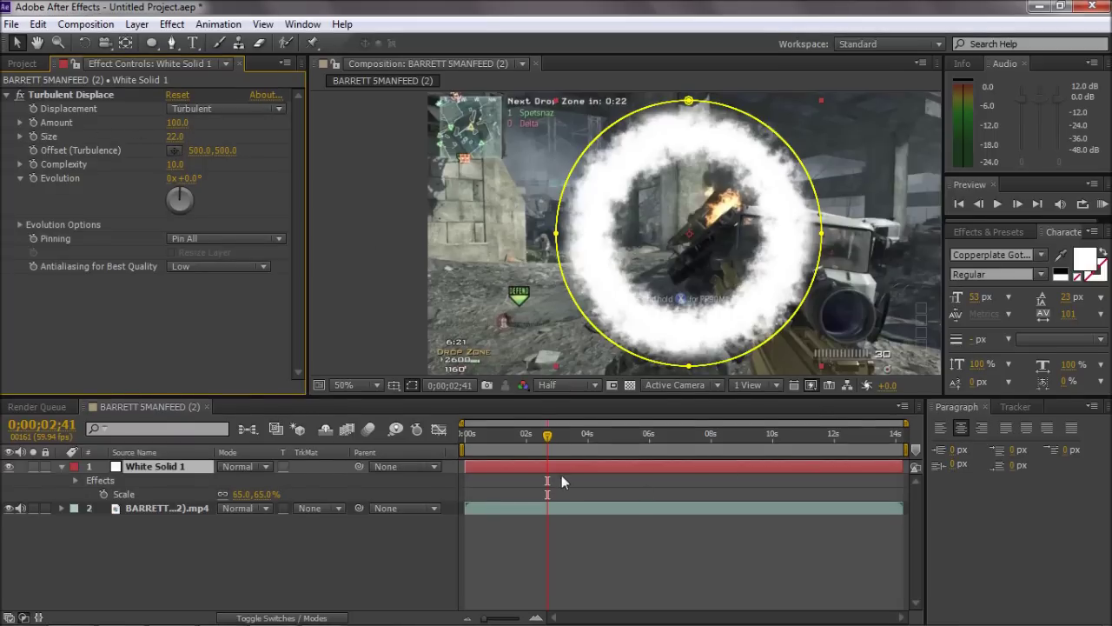
Try out the Evolution of Turbulent Displace at 0;00;02;57 and reset it to 0x+0.0°.
{"action": "left_click", "coordinate": [555, 434]}
{"action": "mouse_move", "coordinate": [185, 196]}
{"action": "left_mouse_down"}
{"action": "mouse_move", "coordinate": [195, 209]}
{"action": "mouse_move", "coordinate": [138, 205]}
{"action": "mouse_move", "coordinate": [168, 200]}
{"action": "mouse_move", "coordinate": [159, 182]}
{"action": "mouse_move", "coordinate": [195, 191]}
{"action": "left_mouse_up"}
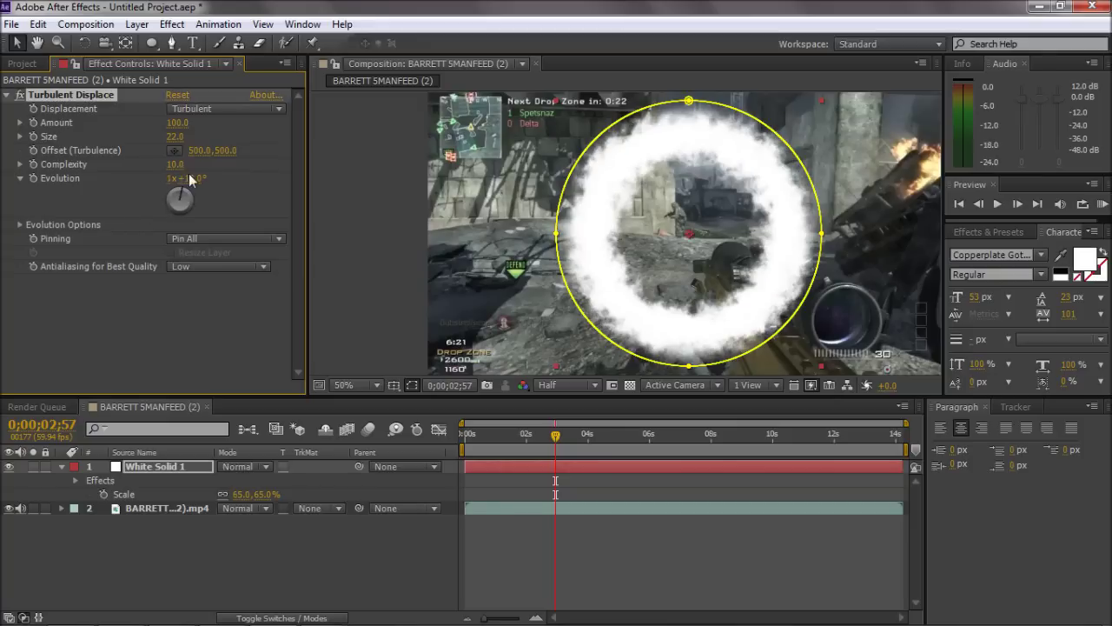
{"action": "left_click", "coordinate": [193, 180]}
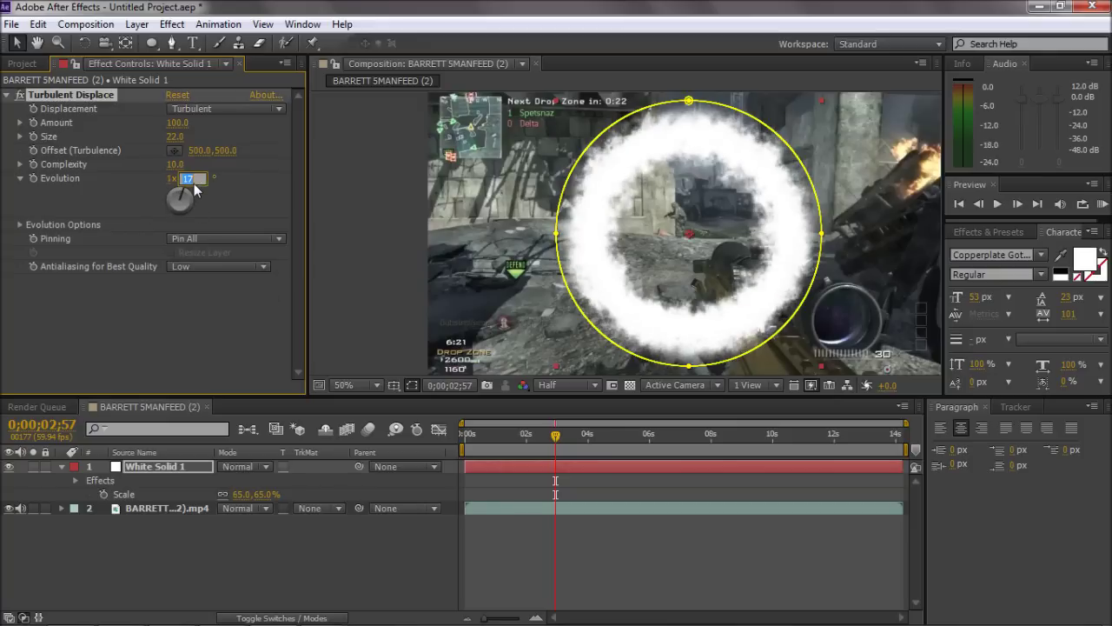
{"action": "type", "text": "0"}
{"action": "left_click", "coordinate": [171, 179]}
{"action": "type", "text": "0"}
Keyframe the Evolution of Turbulent Displace from 0 at the clip's start to 7 revolutions at 0;00;14;14.
{"action": "left_click_drag", "start_coordinate": [530, 439], "coordinate": [461, 441]}
{"action": "left_click", "coordinate": [153, 470]}
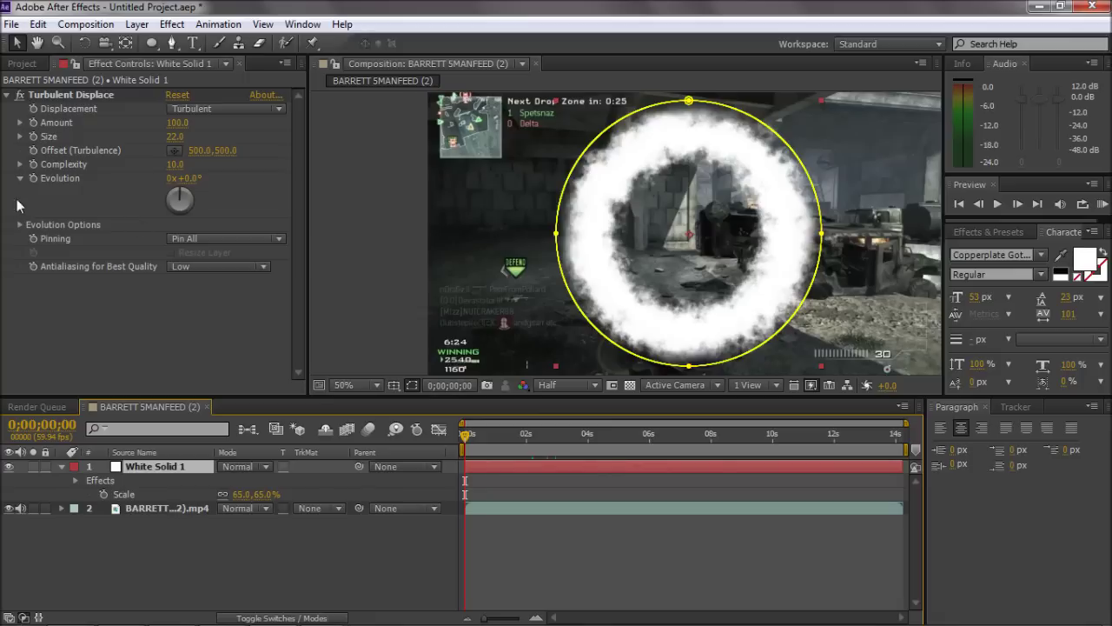
{"action": "left_click", "coordinate": [32, 178]}
{"action": "left_click_drag", "start_coordinate": [870, 436], "coordinate": [904, 436]}
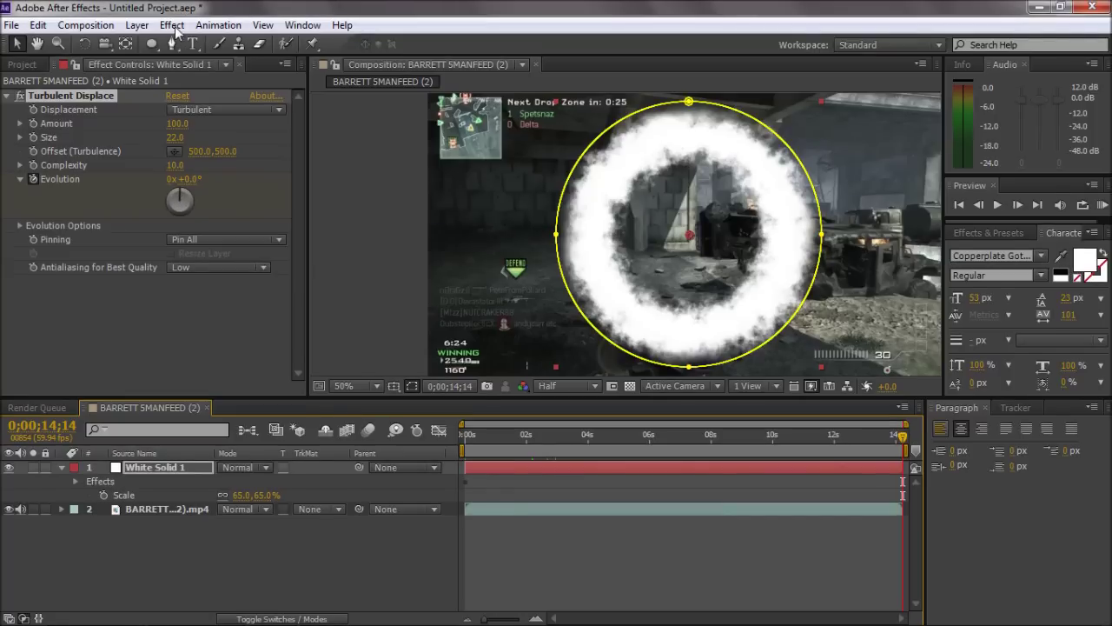
{"action": "left_click", "coordinate": [177, 177]}
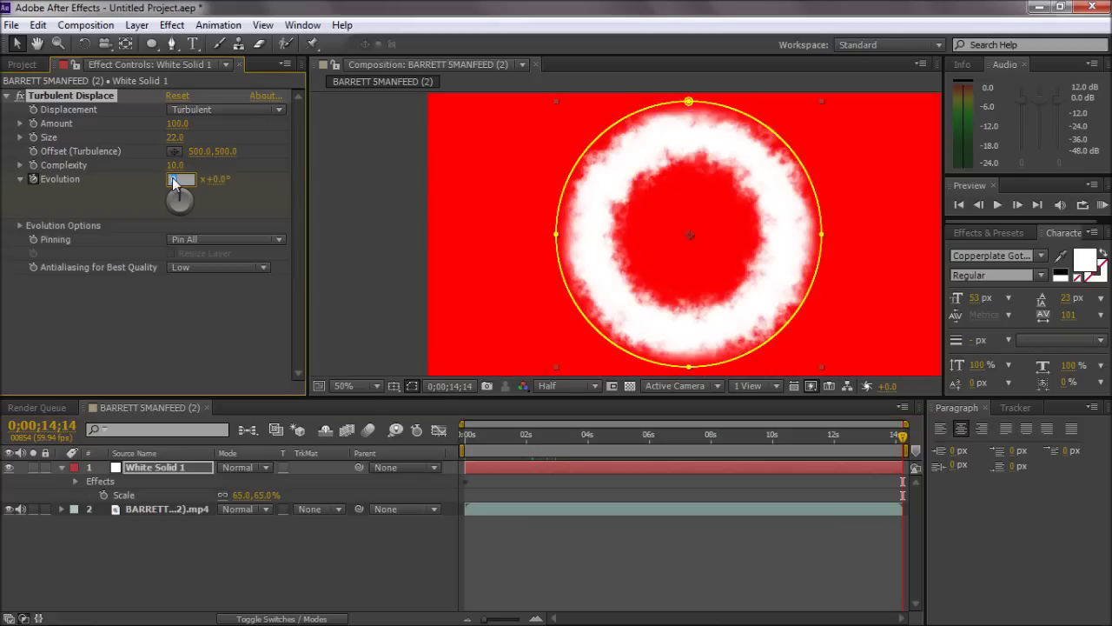
{"action": "type", "text": "7"}
{"action": "left_click", "coordinate": [332, 287]}
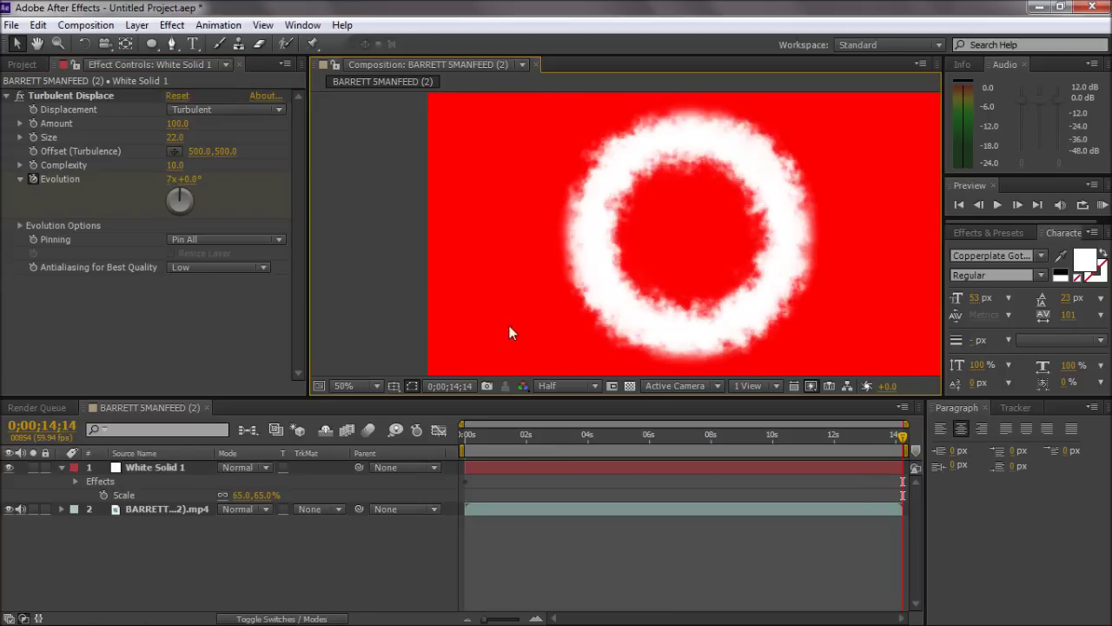
Step back from the last frame and scrub to 0;00;06;21 to check the distorted ring over the footage.
{"action": "left_click", "coordinate": [980, 204]}
{"action": "left_click", "coordinate": [856, 508]}
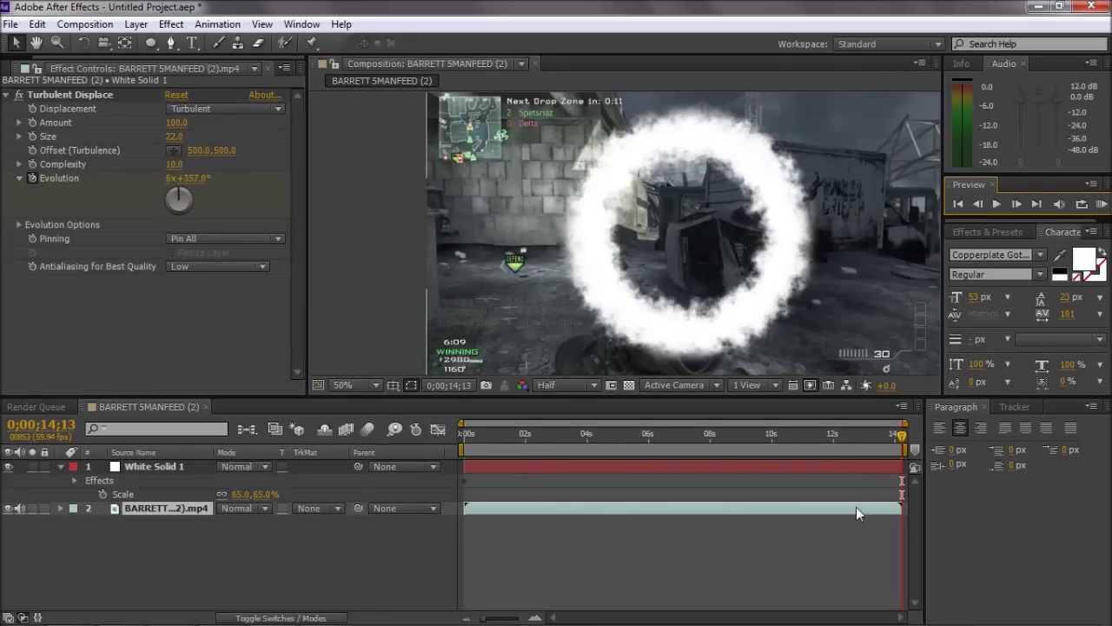
{"action": "key", "text": "Delete"}
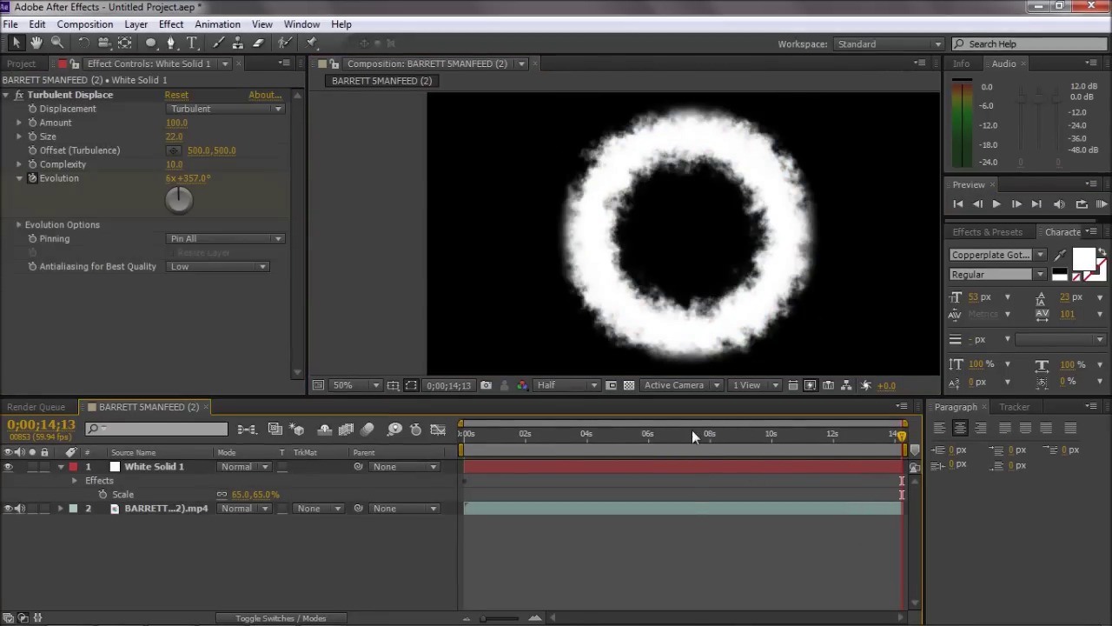
{"action": "left_click_drag", "start_coordinate": [692, 431], "coordinate": [659, 434]}
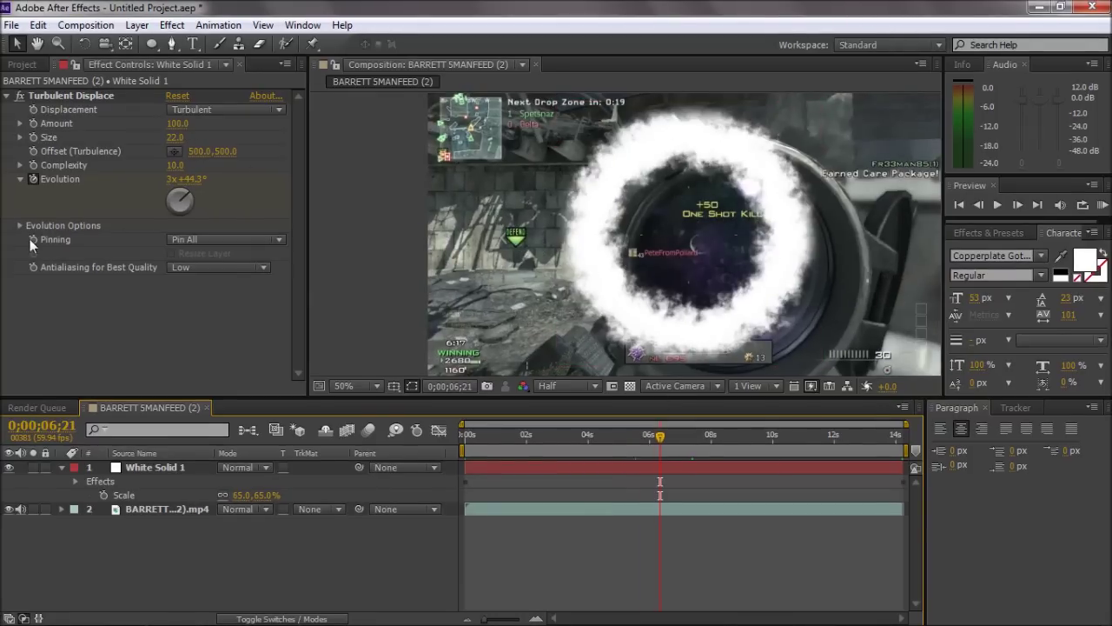
Thin the white ring by setting the mask expansion to -96 pixels for Mask 1 and -182 pixels for Mask 2.
{"action": "left_click", "coordinate": [129, 467]}
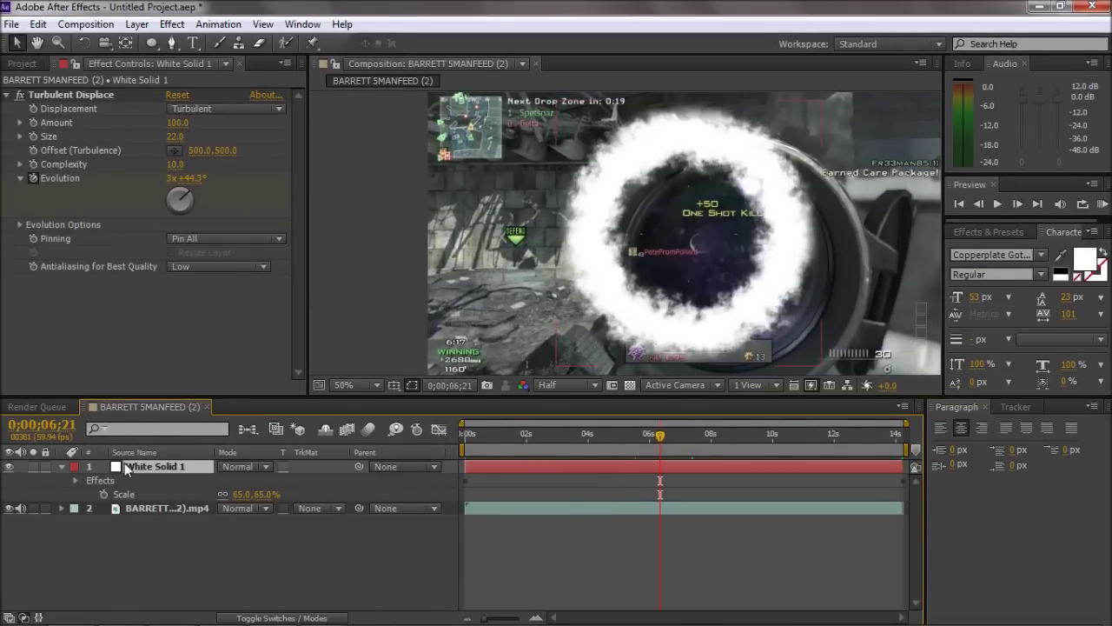
{"action": "key", "text": "m"}
{"action": "key", "text": "m"}
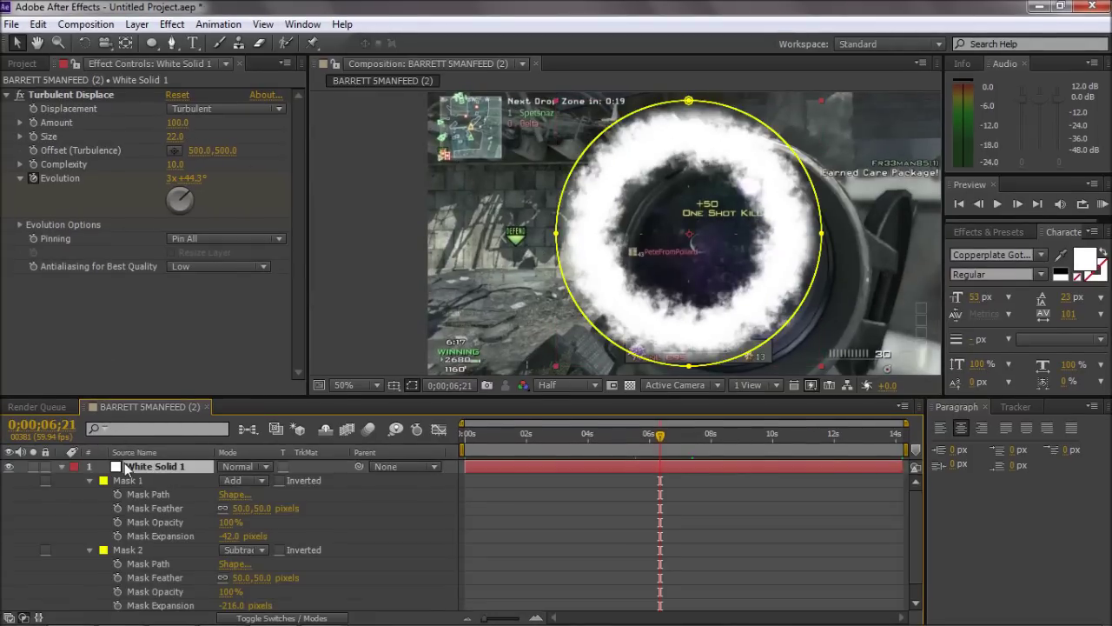
{"action": "scroll", "coordinate": [604, 272], "scroll_direction": "down", "scroll_amount": 1}
{"action": "left_click_drag", "start_coordinate": [229, 534], "coordinate": [235, 534]}
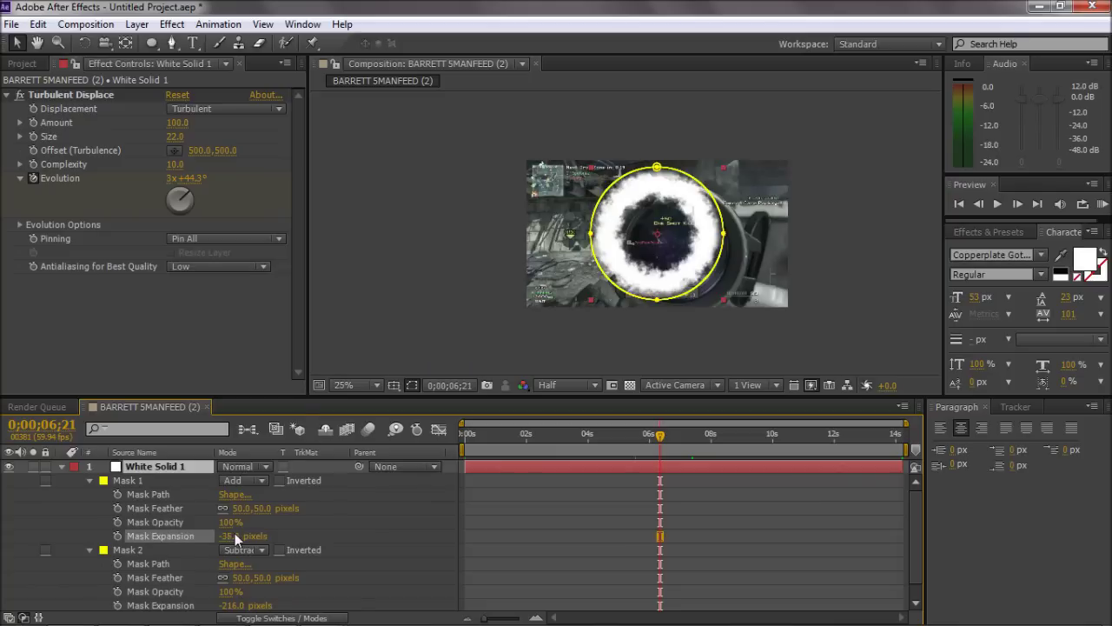
{"action": "left_click", "coordinate": [233, 535]}
{"action": "type", "text": "-78"}
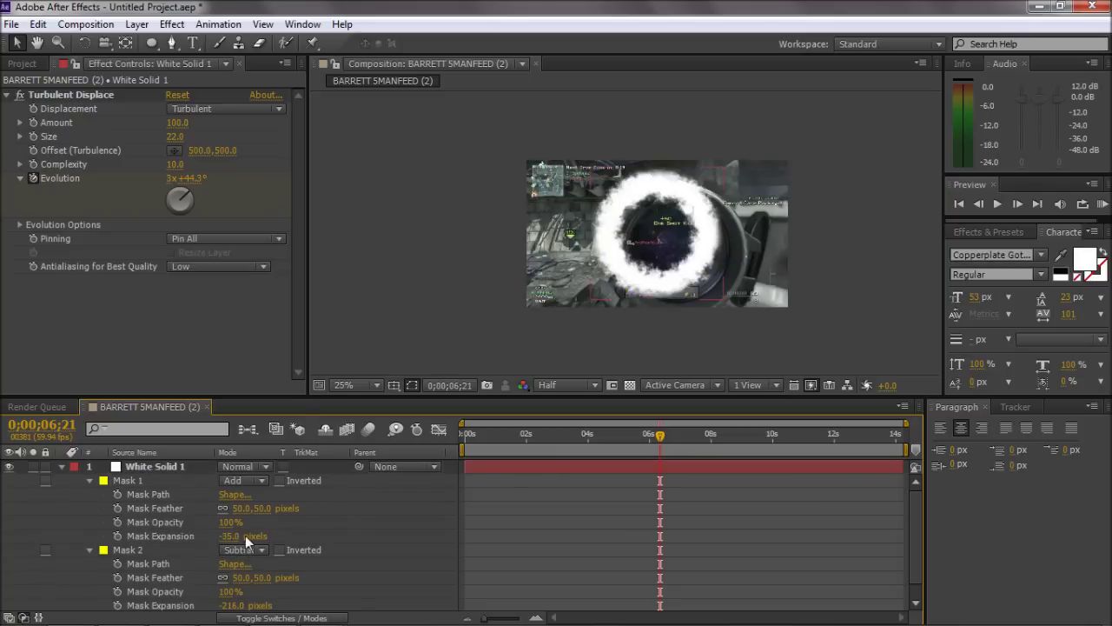
{"action": "key", "text": "Return"}
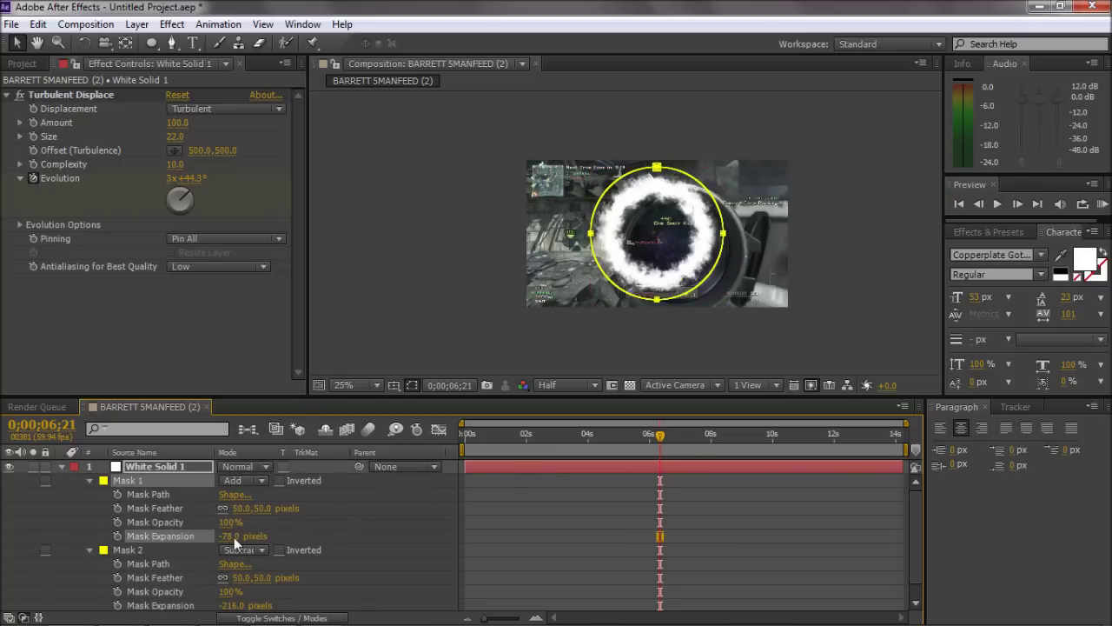
{"action": "left_click_drag", "start_coordinate": [234, 537], "coordinate": [224, 534]}
{"action": "mouse_move", "coordinate": [233, 606]}
{"action": "left_mouse_down"}
{"action": "mouse_move", "coordinate": [210, 606]}
{"action": "mouse_move", "coordinate": [239, 611]}
{"action": "left_mouse_up"}
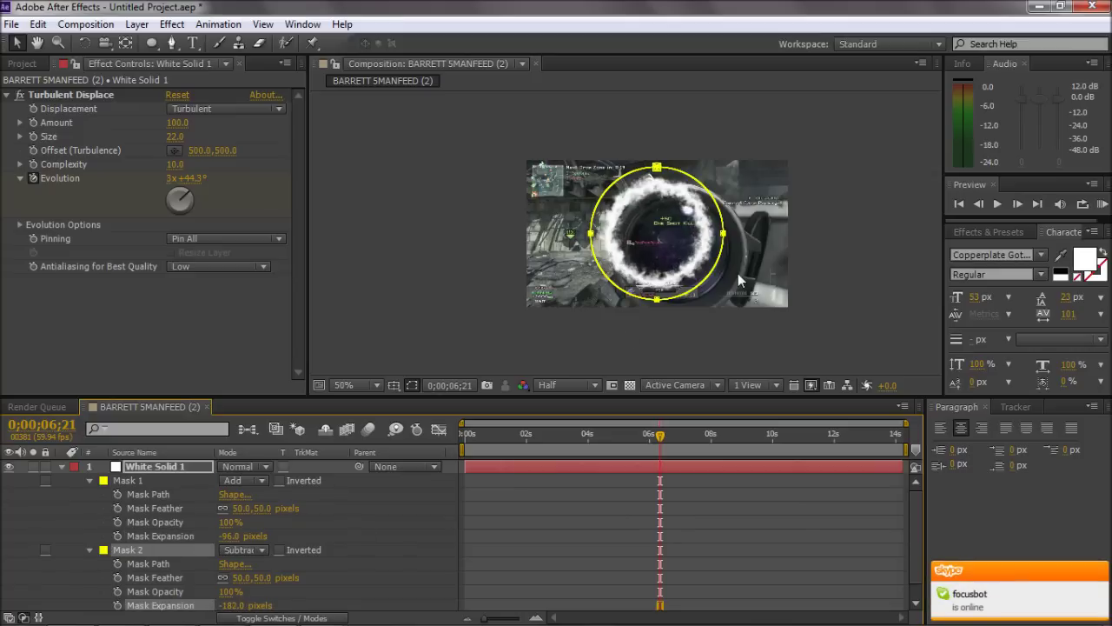
Examine the thinned white ring against the scope in the footage at different magnifications.
{"action": "scroll", "coordinate": [854, 301], "scroll_direction": "up", "scroll_amount": 1}
{"action": "left_click", "coordinate": [855, 300]}
{"action": "scroll", "coordinate": [855, 301], "scroll_direction": "down", "scroll_amount": 1}
{"action": "left_click", "coordinate": [504, 281]}
{"action": "scroll", "coordinate": [512, 279], "scroll_direction": "up", "scroll_amount": 1}
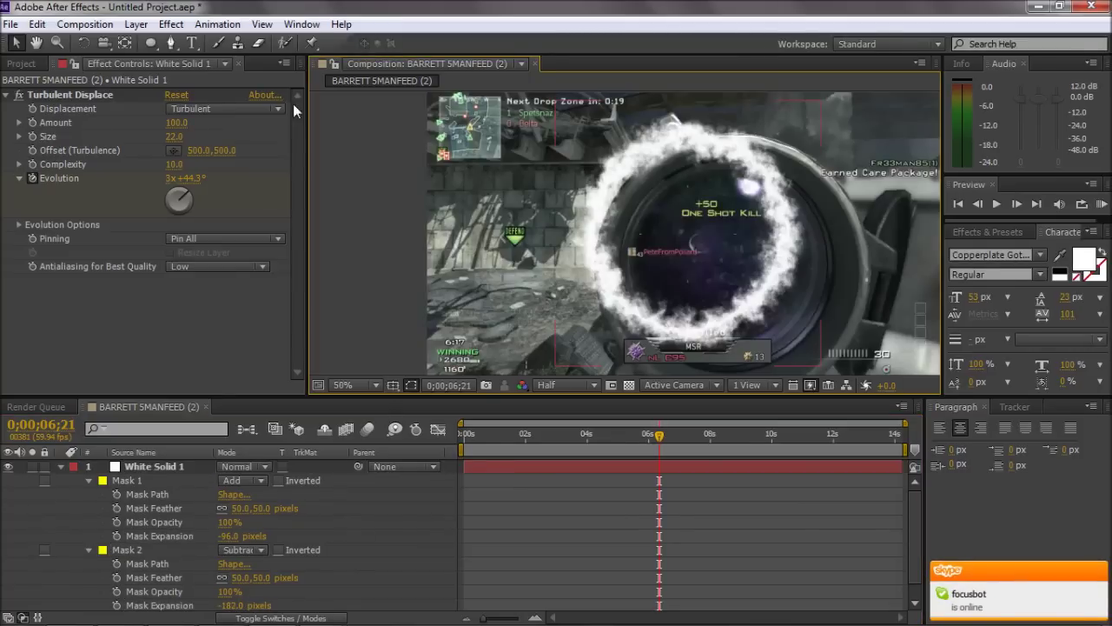
{"action": "left_click", "coordinate": [35, 43]}
{"action": "left_click_drag", "start_coordinate": [455, 162], "coordinate": [333, 144]}
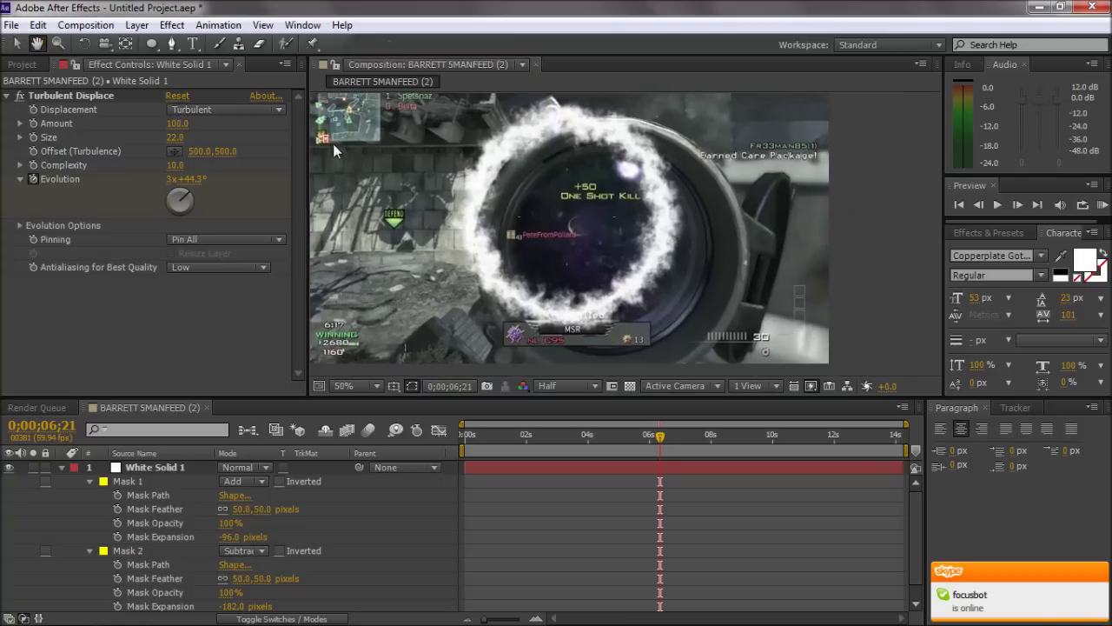
{"action": "left_click", "coordinate": [17, 43]}
Hide the gameplay video layer and preview the ring's turbulent animation on its own.
{"action": "left_click", "coordinate": [60, 466]}
{"action": "left_click", "coordinate": [138, 469]}
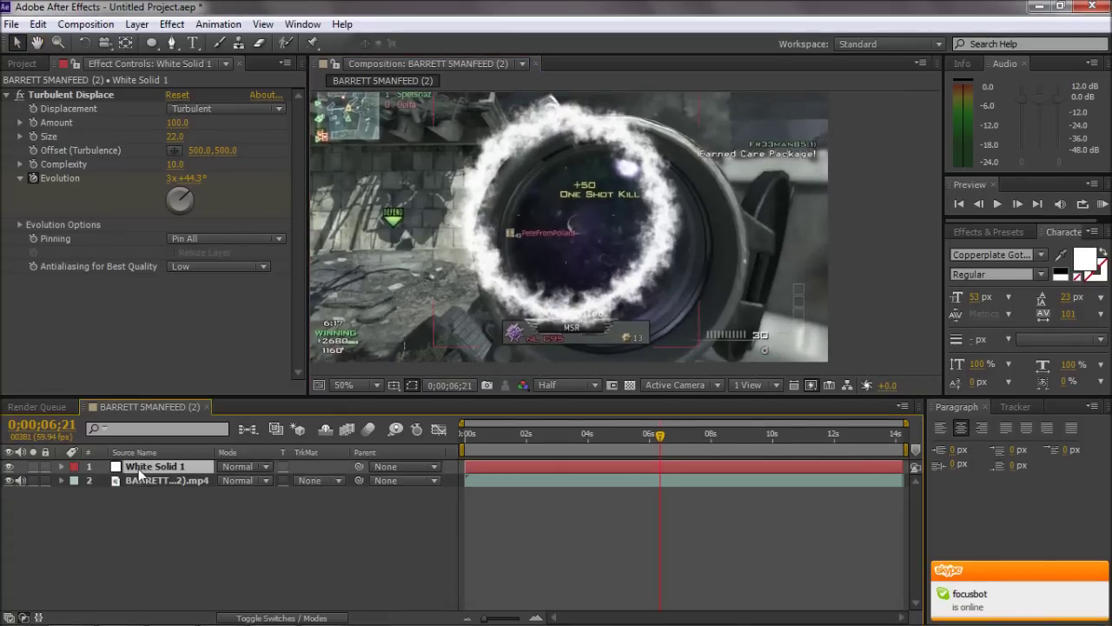
{"action": "left_click", "coordinate": [9, 480]}
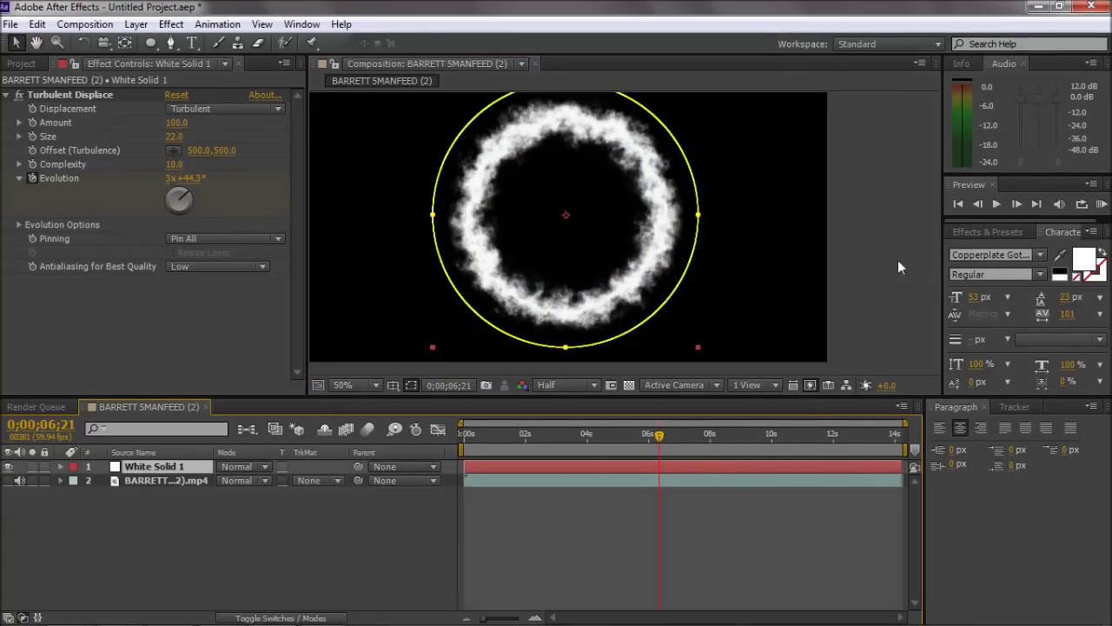
{"action": "left_click", "coordinate": [898, 260]}
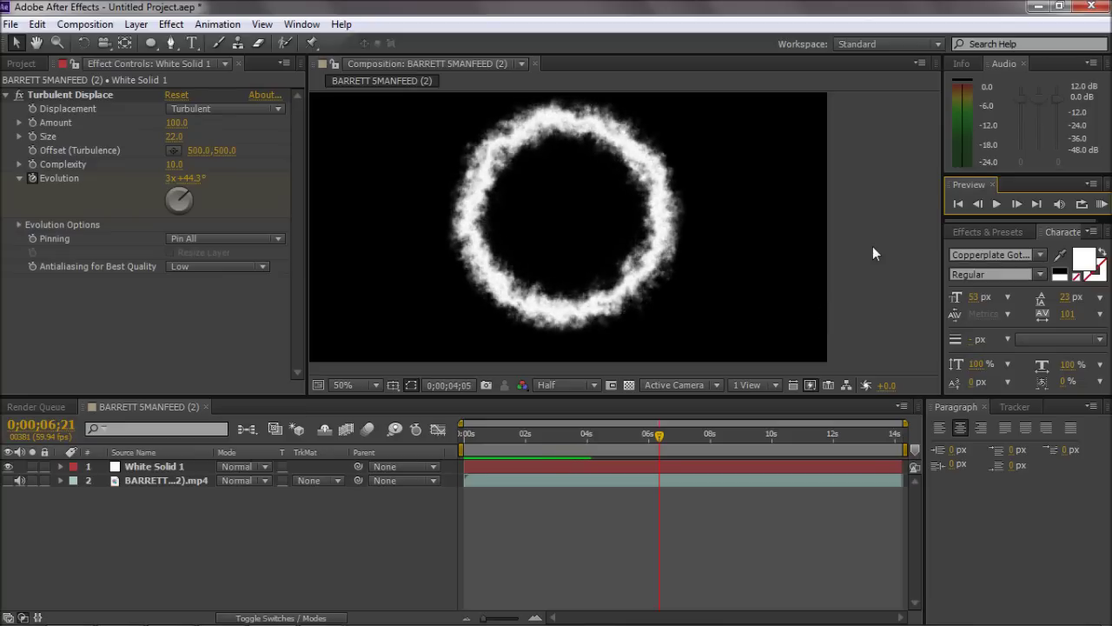
{"action": "key", "text": "space"}
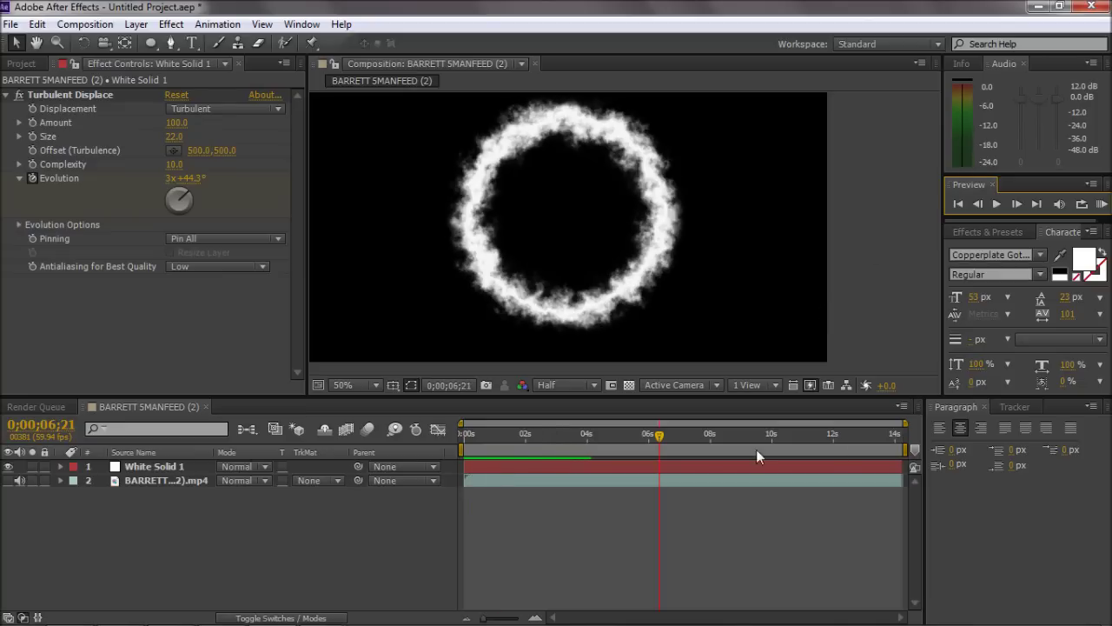
Set the Evolution keyframe at 0;00;14;14 to 10 revolutions and move the playhead to 0;00;02;41.
{"action": "left_click", "coordinate": [886, 464]}
{"action": "key", "text": "u"}
{"action": "left_click_drag", "start_coordinate": [889, 435], "coordinate": [906, 436]}
{"action": "left_click", "coordinate": [170, 178]}
{"action": "type", "text": "10"}
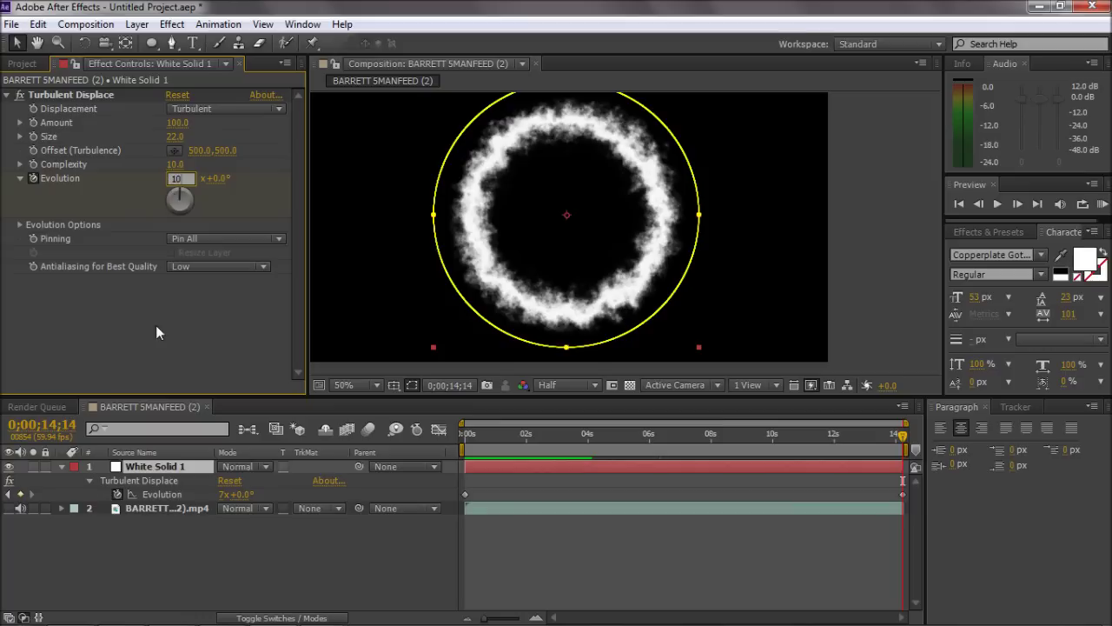
{"action": "key", "text": "Return"}
{"action": "left_click_drag", "start_coordinate": [525, 439], "coordinate": [547, 437]}
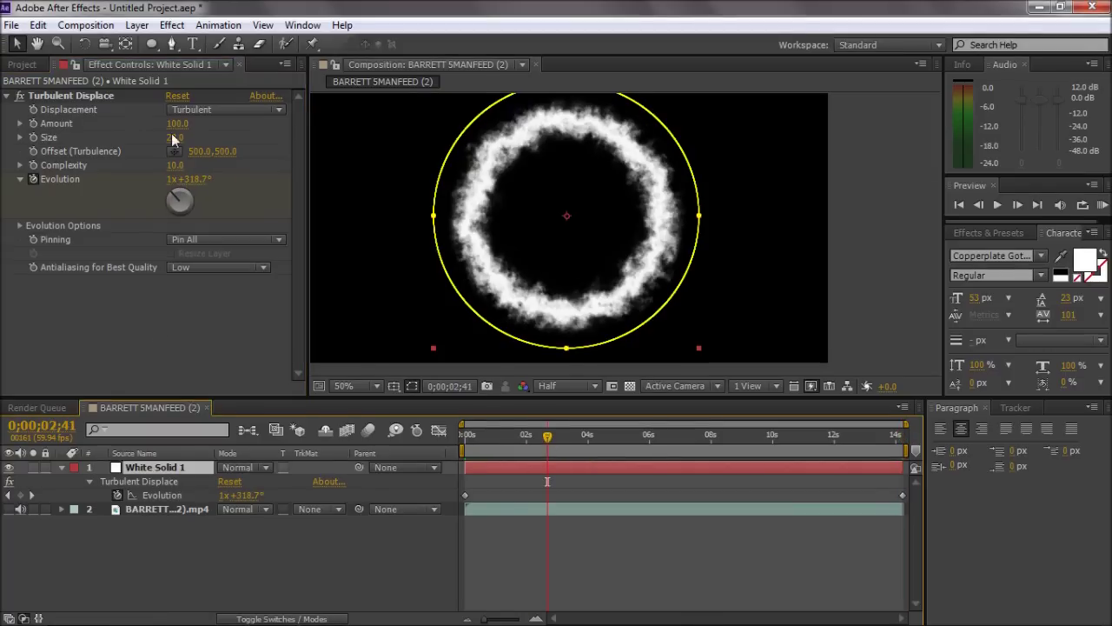
Set the Turbulent Displace Size to 75 and preview the ring at other times, with and without the gameplay footage.
{"action": "left_click_drag", "start_coordinate": [175, 138], "coordinate": [193, 139]}
{"action": "left_click_drag", "start_coordinate": [604, 433], "coordinate": [758, 448]}
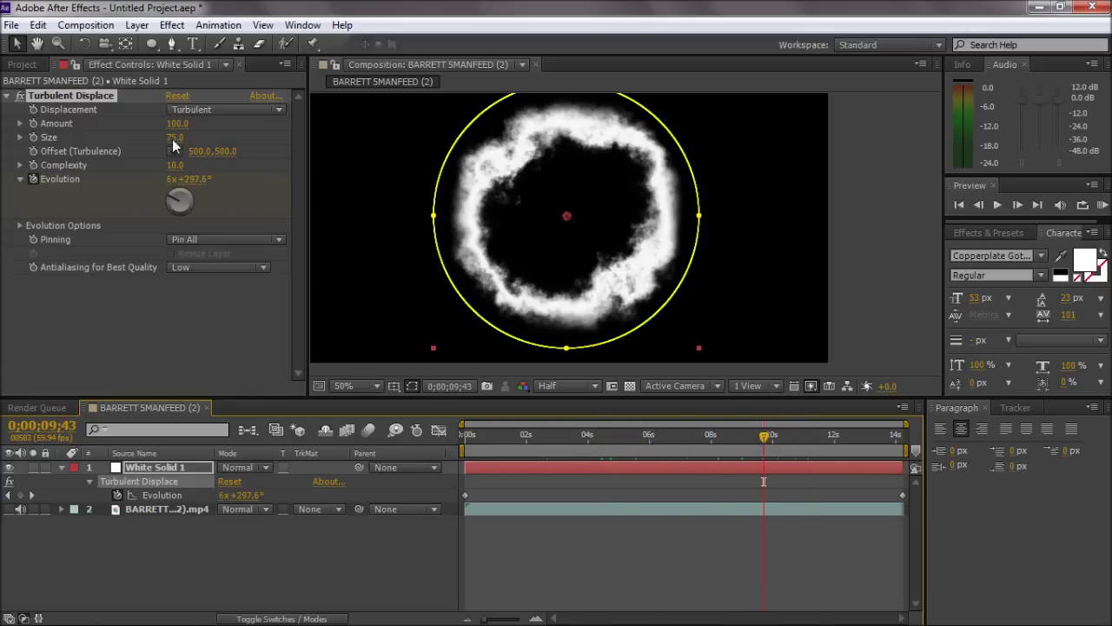
{"action": "left_click", "coordinate": [172, 318]}
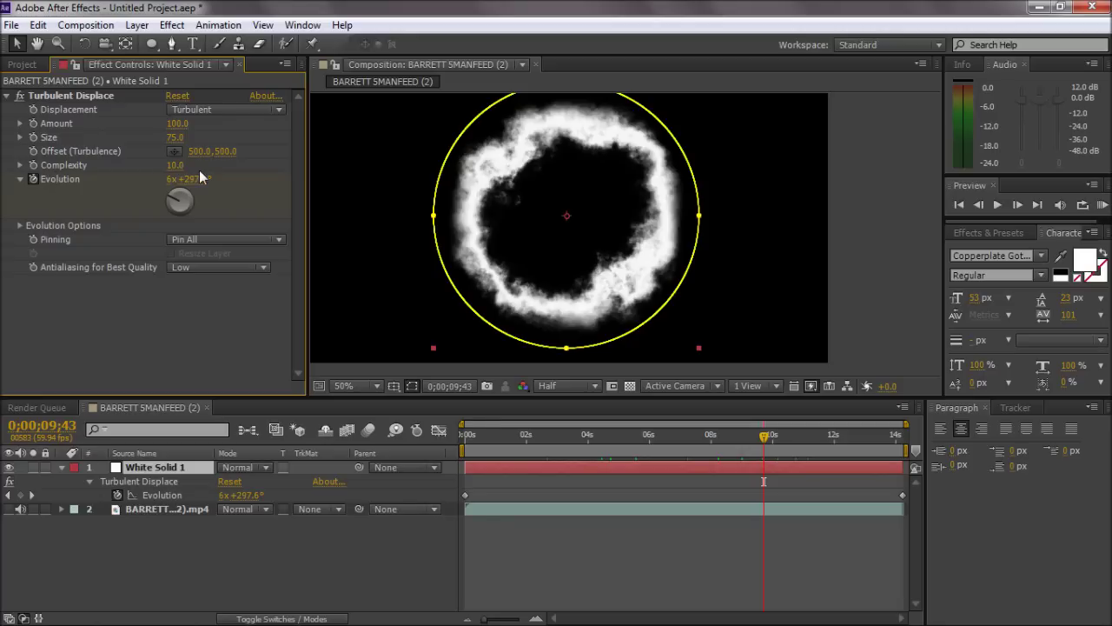
{"action": "left_click_drag", "start_coordinate": [483, 434], "coordinate": [551, 448]}
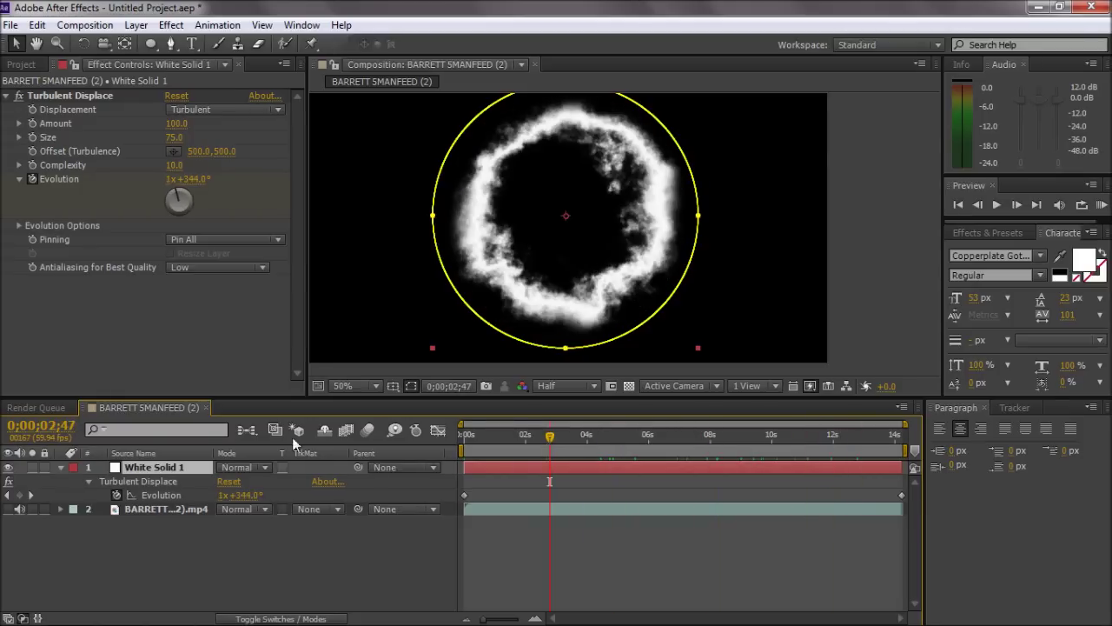
{"action": "left_click", "coordinate": [7, 509]}
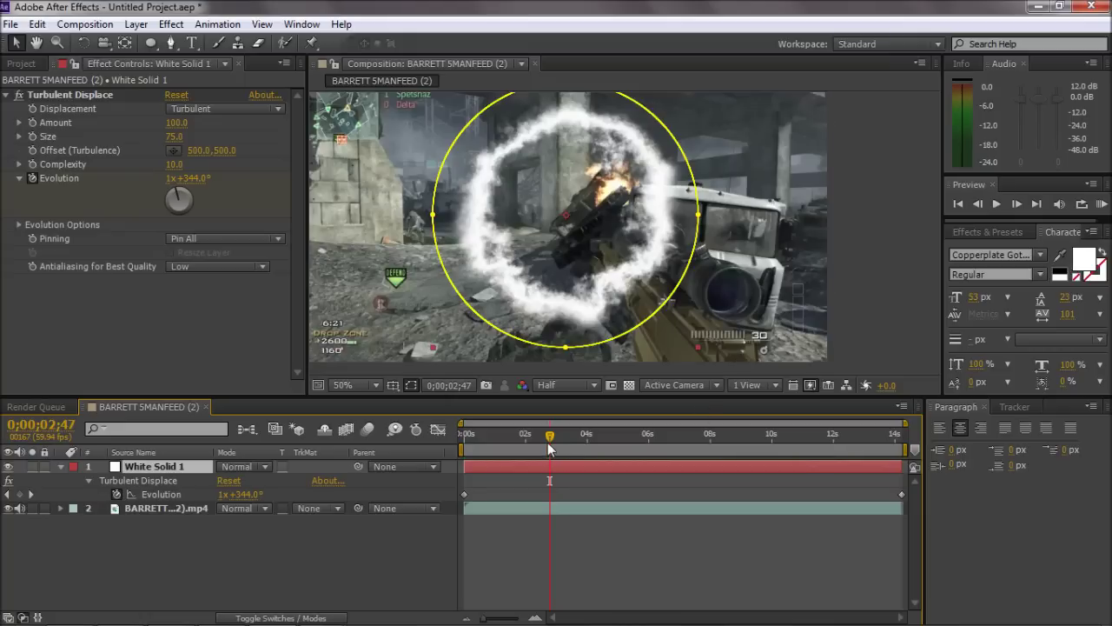
{"action": "left_click", "coordinate": [7, 509]}
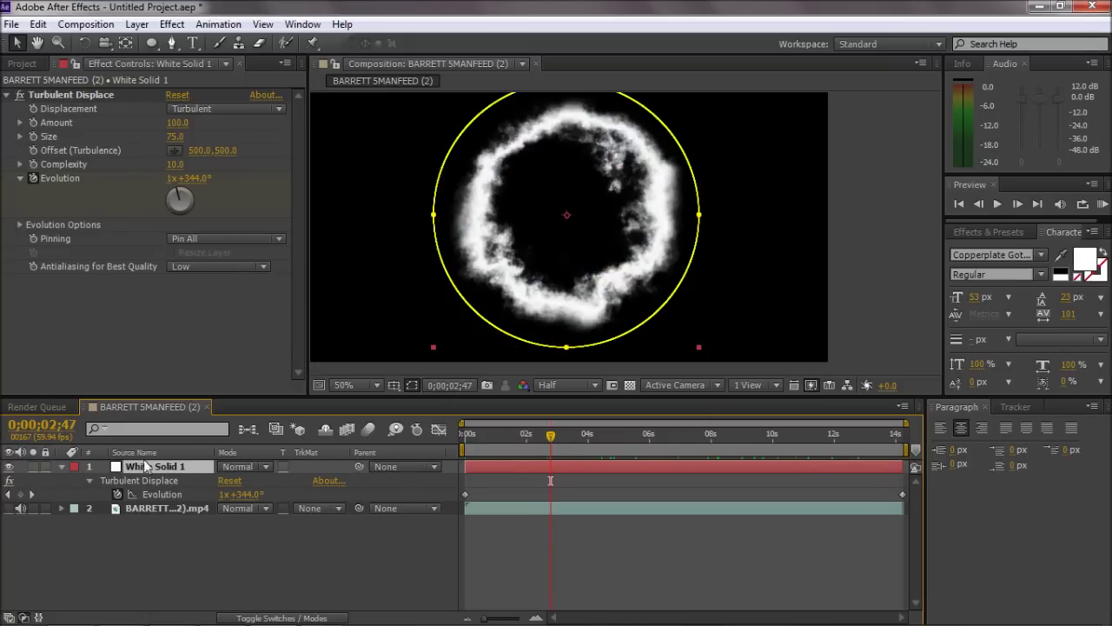
Collapse the white solid's properties and change the solid's colour to a saturated orange with a hue of 25°.
{"action": "left_click", "coordinate": [61, 467]}
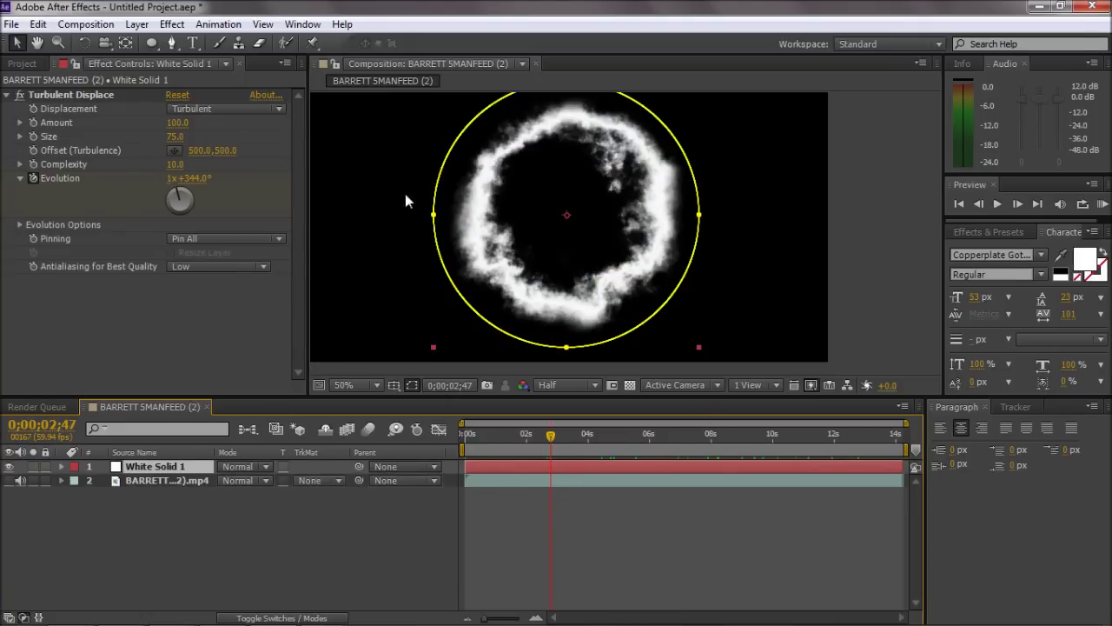
{"action": "left_click", "coordinate": [137, 25]}
{"action": "left_click", "coordinate": [174, 58]}
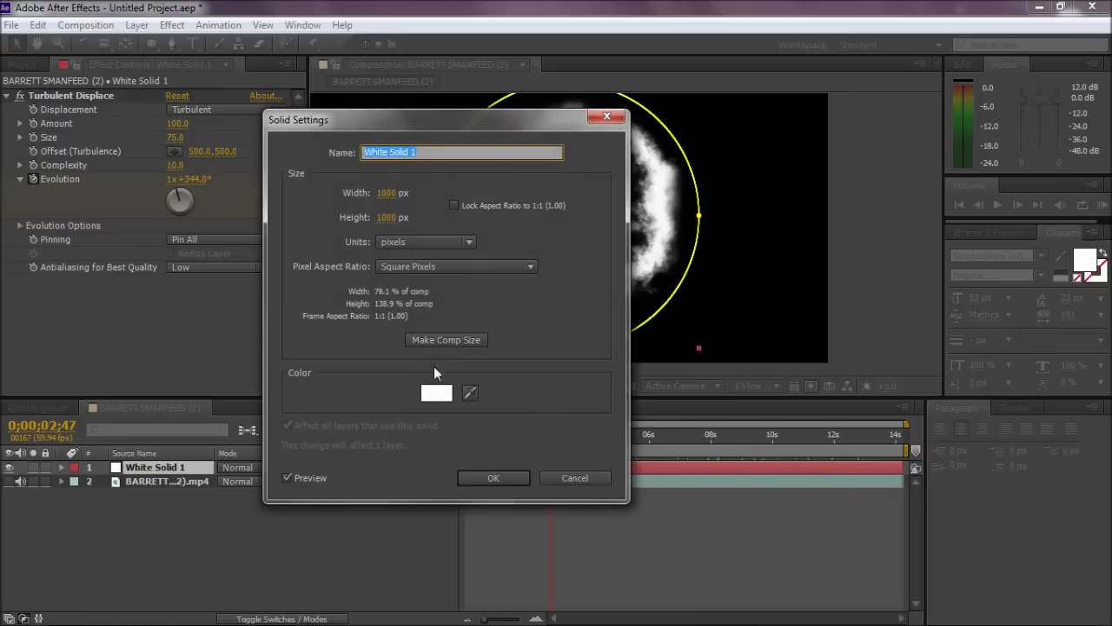
{"action": "left_click", "coordinate": [440, 395]}
{"action": "left_click", "coordinate": [250, 405]}
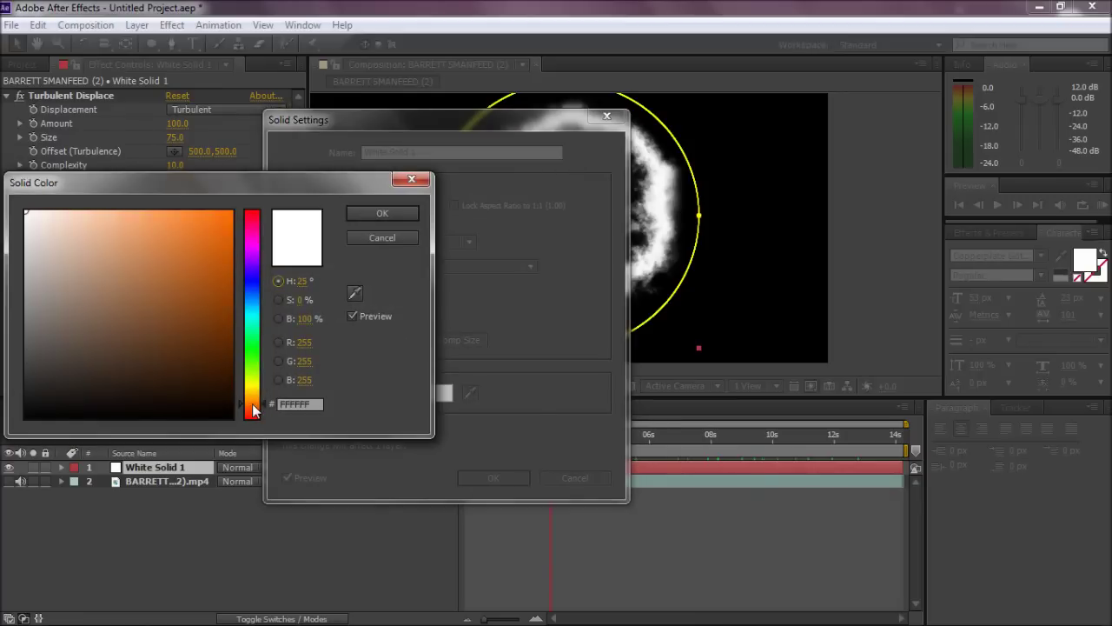
{"action": "mouse_move", "coordinate": [209, 252]}
{"action": "left_mouse_down"}
{"action": "mouse_move", "coordinate": [246, 218]}
{"action": "mouse_move", "coordinate": [215, 215]}
{"action": "left_mouse_up"}
{"action": "left_click", "coordinate": [360, 215]}
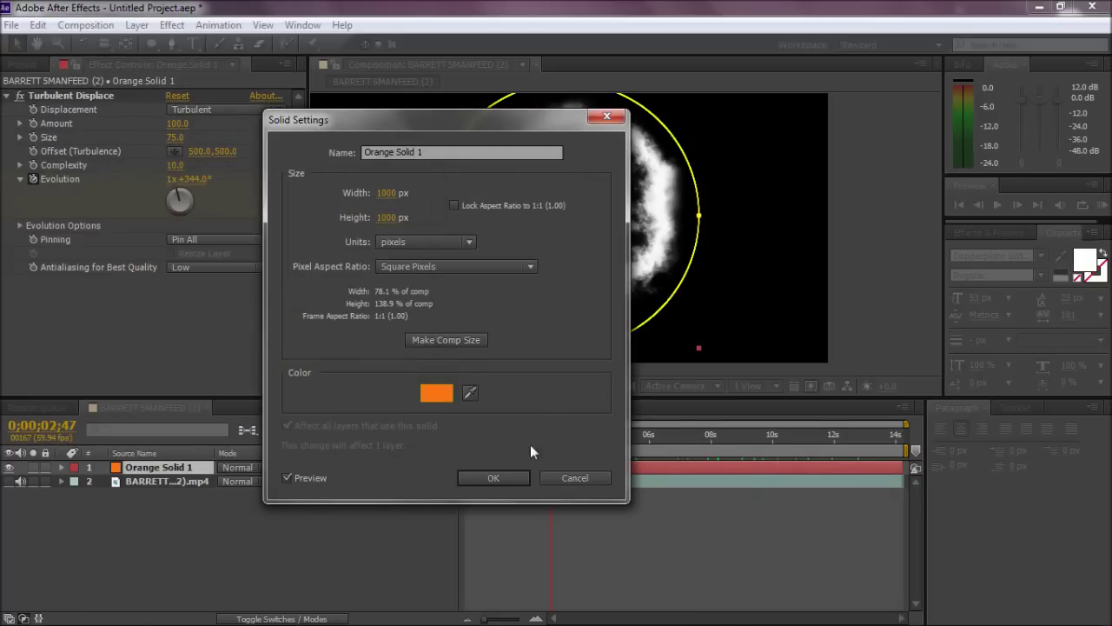
{"action": "left_click", "coordinate": [497, 478]}
Duplicate the orange solid and recolour the upper copy white (FFFFFF).
{"action": "left_click", "coordinate": [159, 467]}
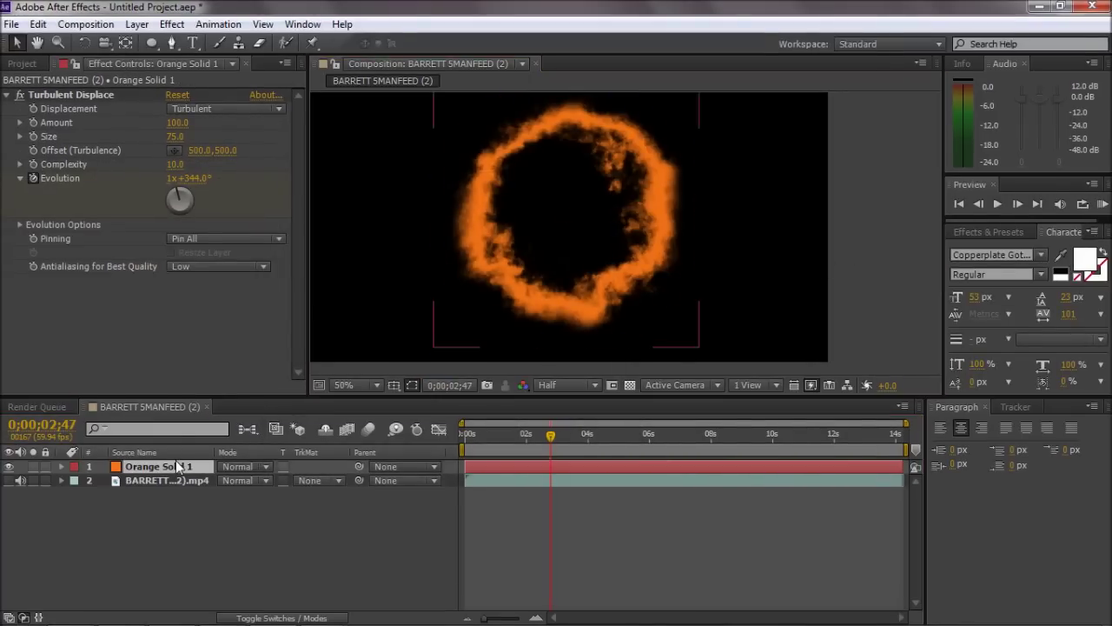
{"action": "key", "text": "ctrl+d"}
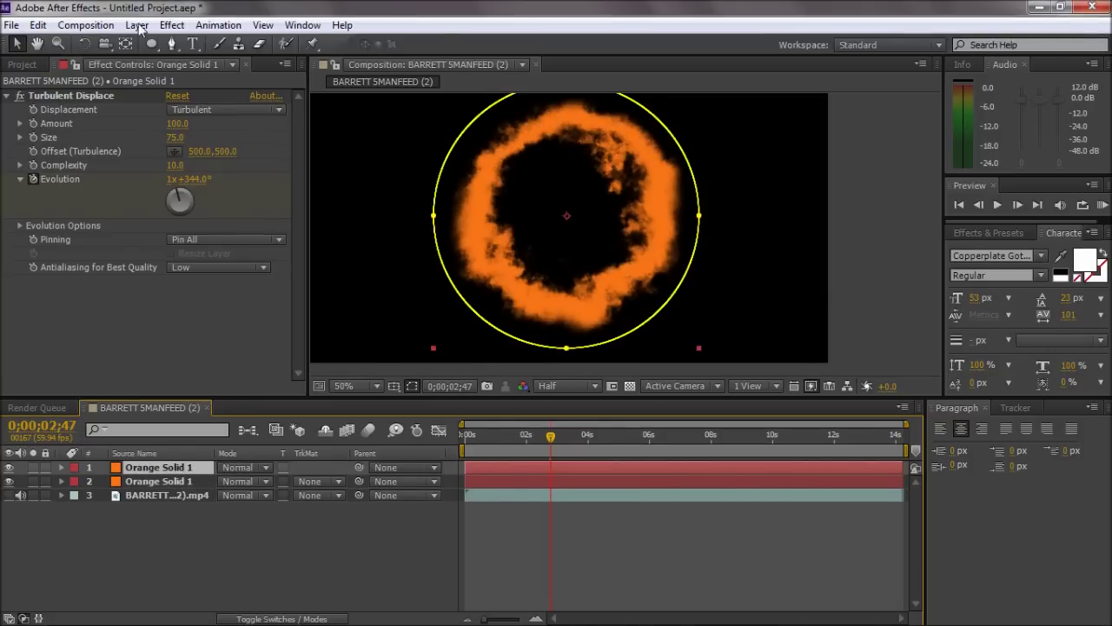
{"action": "left_click", "coordinate": [137, 24]}
{"action": "left_click", "coordinate": [261, 54]}
{"action": "left_click", "coordinate": [428, 394]}
{"action": "left_click", "coordinate": [33, 214]}
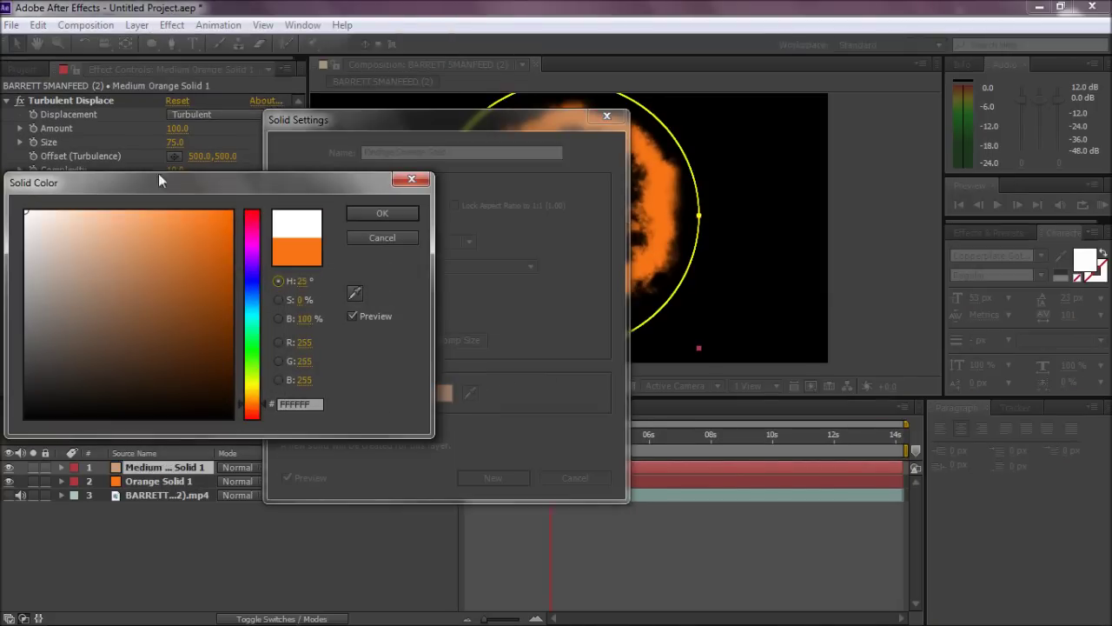
{"action": "left_click", "coordinate": [377, 214]}
{"action": "left_click", "coordinate": [495, 477]}
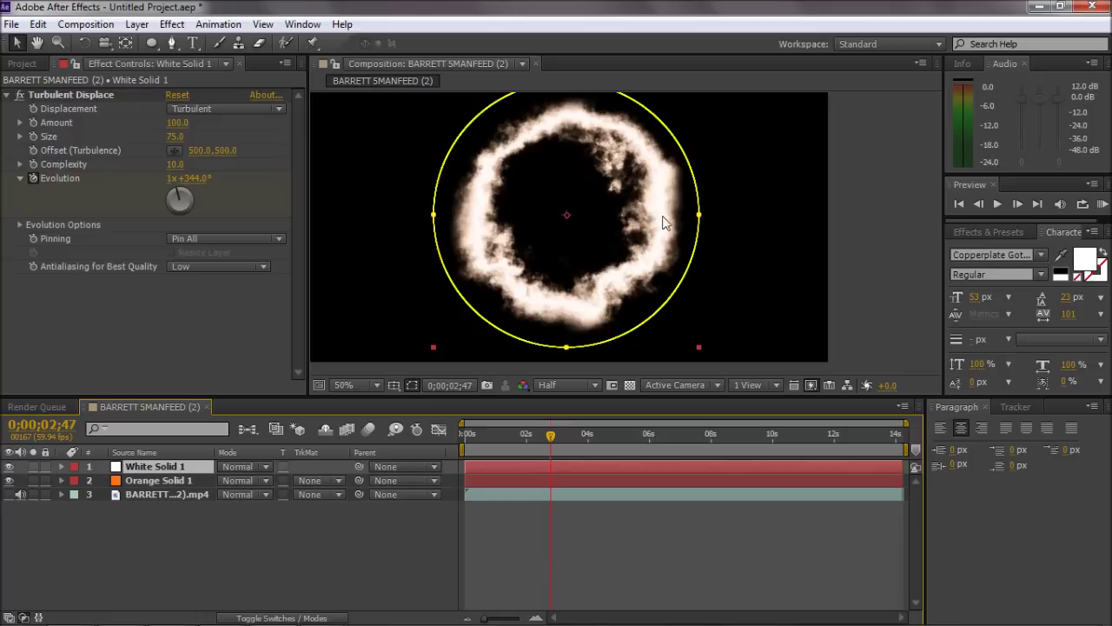
On the white solid, set the mask expansion to -114 pixels for Mask 1 and -159 pixels for Mask 2.
{"action": "key", "text": "m"}
{"action": "key", "text": "m"}
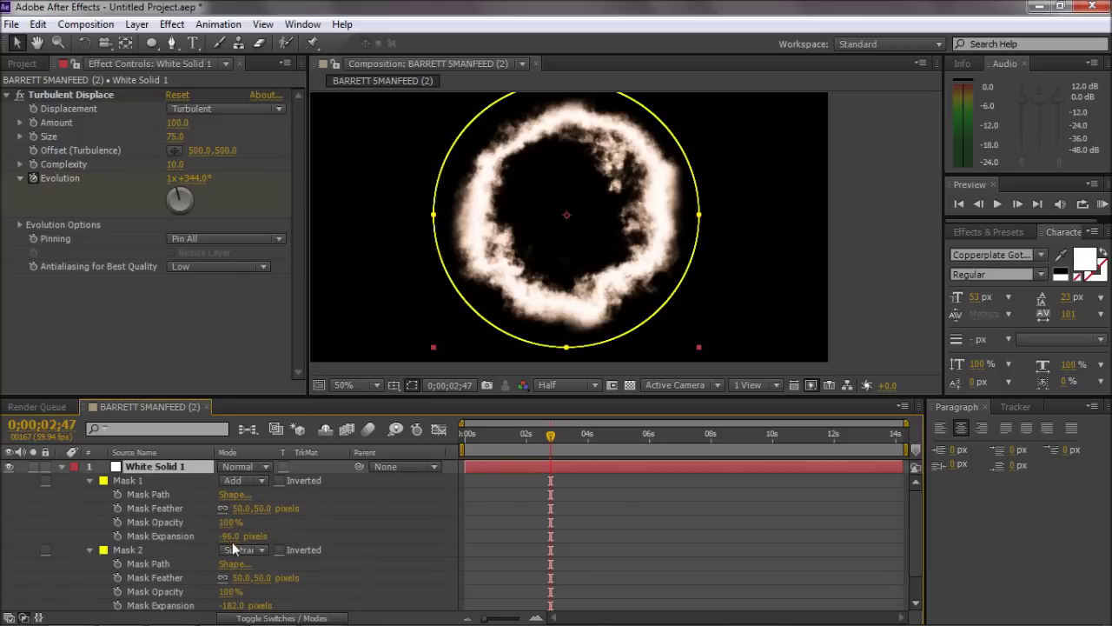
{"action": "left_click_drag", "start_coordinate": [231, 539], "coordinate": [236, 540]}
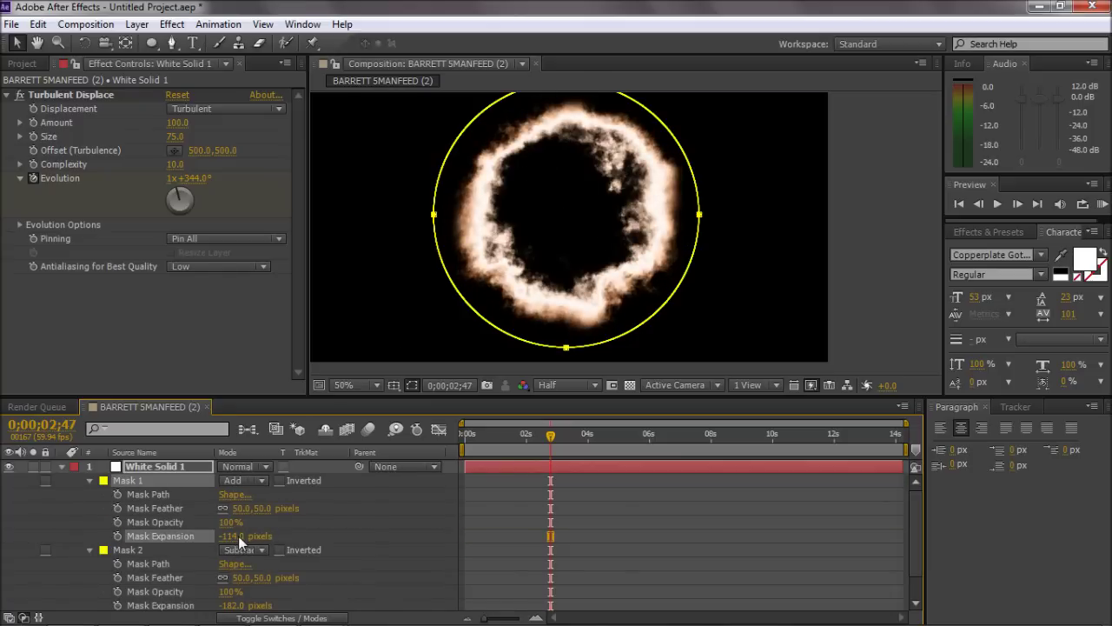
{"action": "mouse_move", "coordinate": [237, 605]}
{"action": "left_mouse_down"}
{"action": "mouse_move", "coordinate": [247, 609]}
{"action": "mouse_move", "coordinate": [236, 606]}
{"action": "left_mouse_up"}
{"action": "left_click", "coordinate": [233, 605]}
Set the mask feather to 20 pixels for both masks of the white solid.
{"action": "left_click", "coordinate": [294, 601]}
{"action": "left_click", "coordinate": [263, 580]}
{"action": "type", "text": "20"}
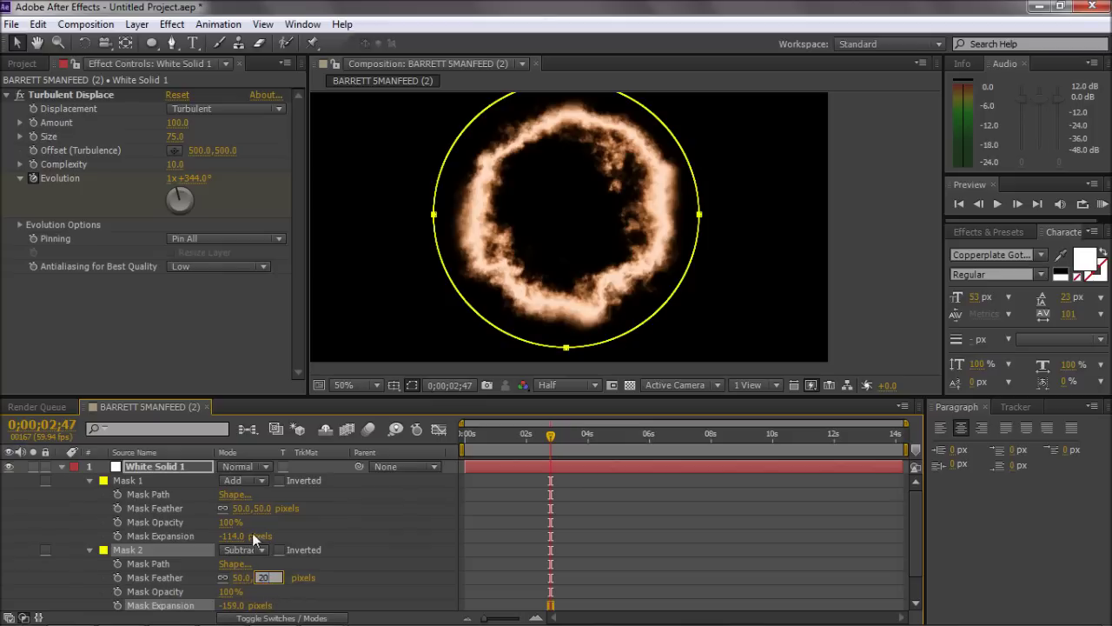
{"action": "left_click", "coordinate": [266, 509]}
{"action": "type", "text": "20"}
{"action": "left_click", "coordinate": [885, 251]}
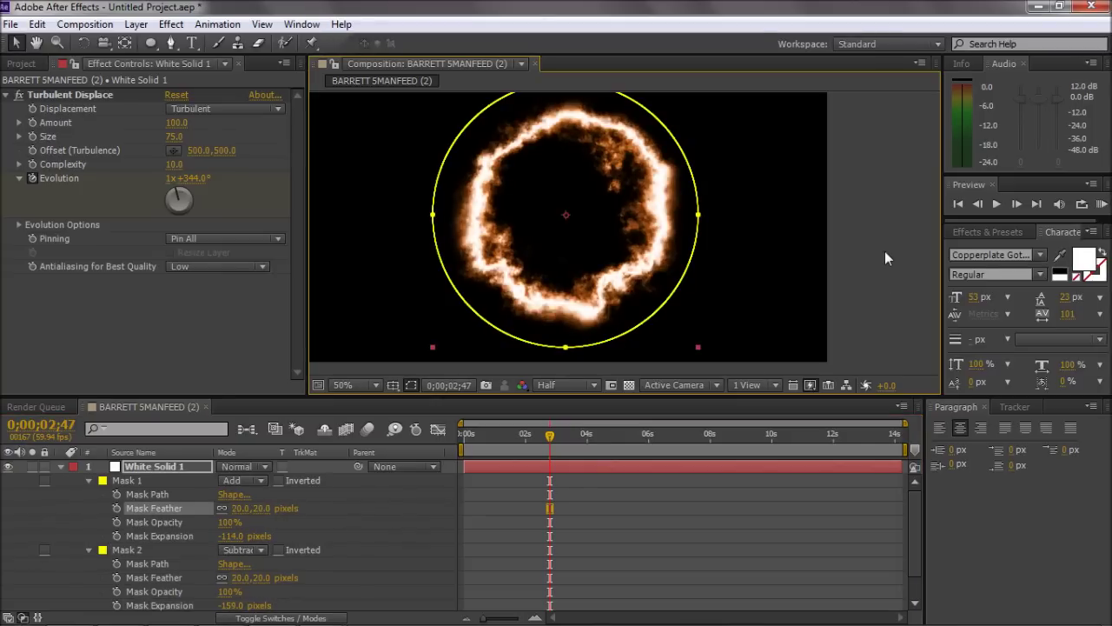
Preview the white and orange ring's animation further along the timeline and collapse the white solid's mask properties.
{"action": "left_click", "coordinate": [872, 219]}
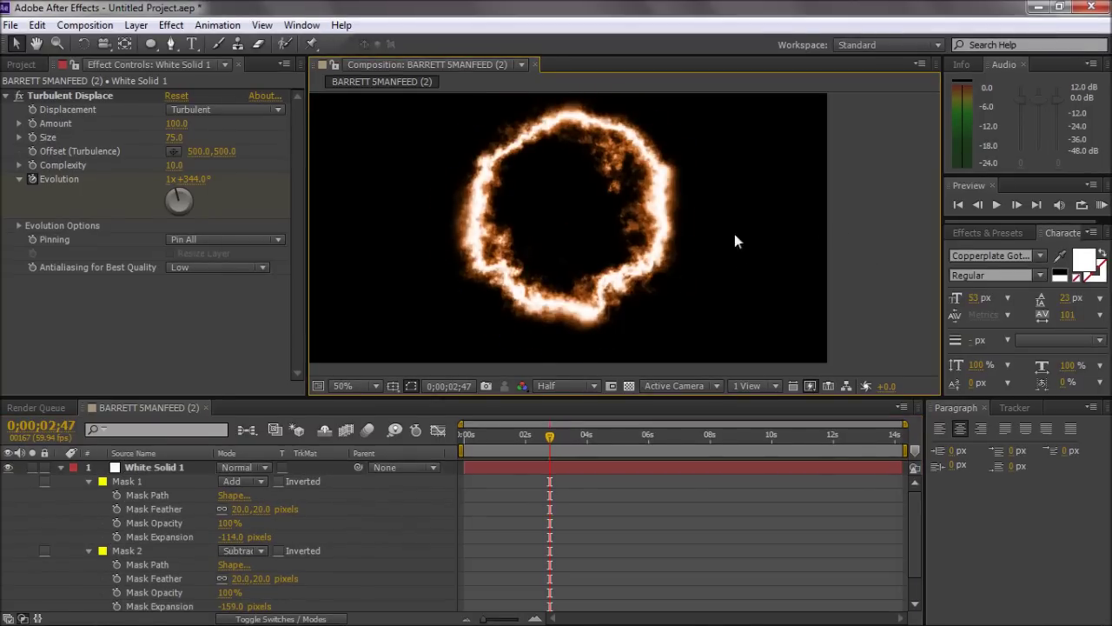
{"action": "left_click", "coordinate": [630, 261]}
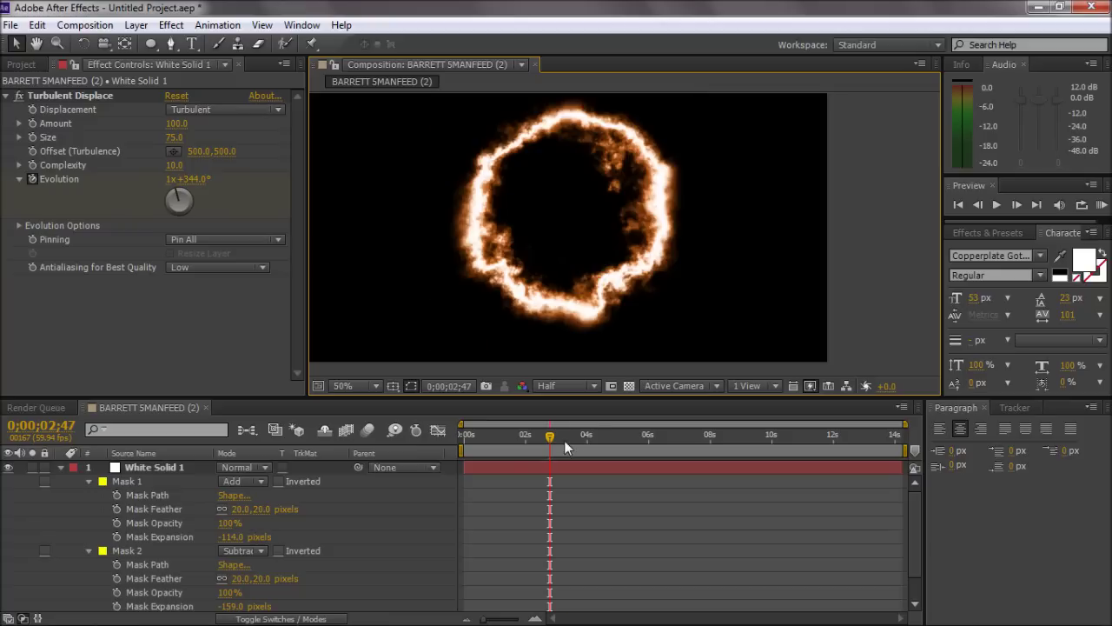
{"action": "left_click_drag", "start_coordinate": [564, 440], "coordinate": [582, 440]}
{"action": "left_click", "coordinate": [62, 468]}
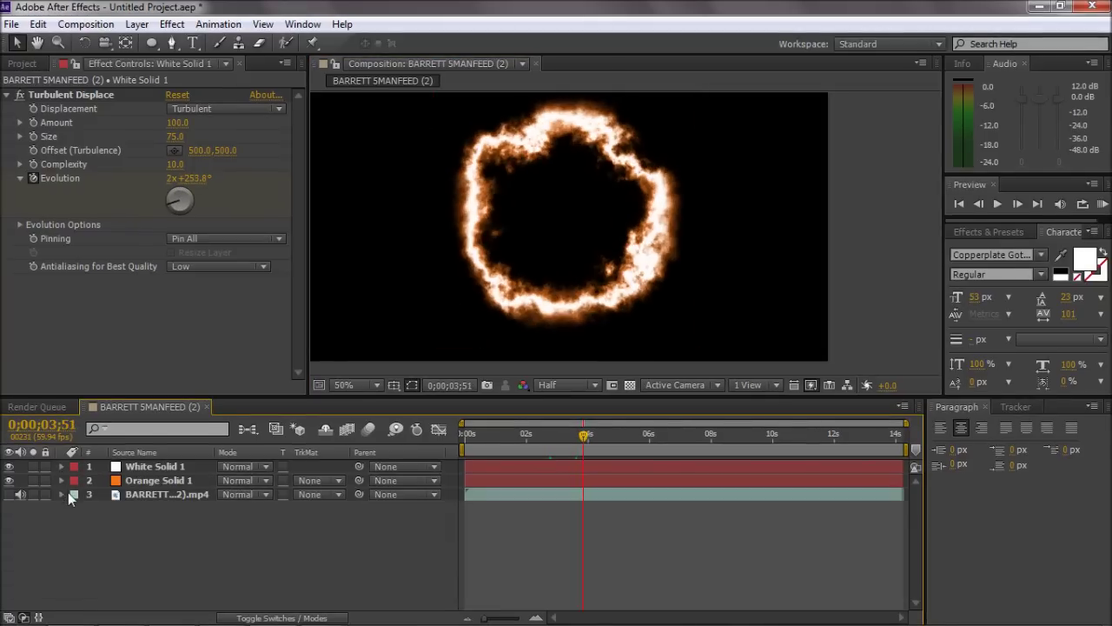
{"action": "left_click", "coordinate": [33, 179]}
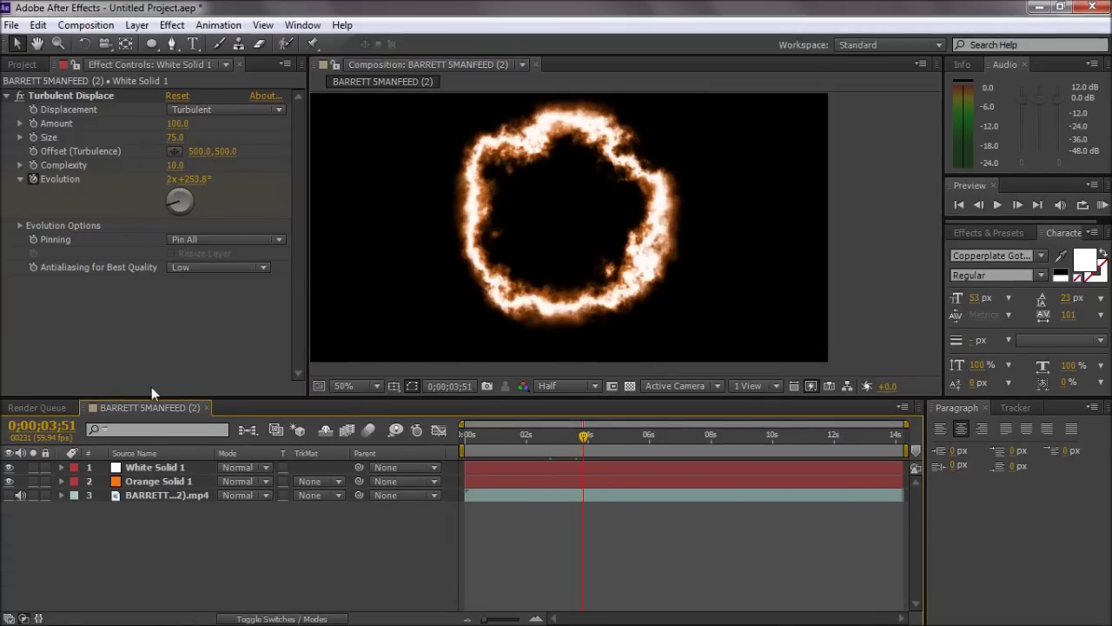
{"action": "left_click", "coordinate": [631, 433]}
{"action": "left_click_drag", "start_coordinate": [630, 433], "coordinate": [676, 434]}
Try shifting the orange solid layer earlier in time, preview the offset turbulence, and undo the shift.
{"action": "left_click_drag", "start_coordinate": [643, 482], "coordinate": [597, 483]}
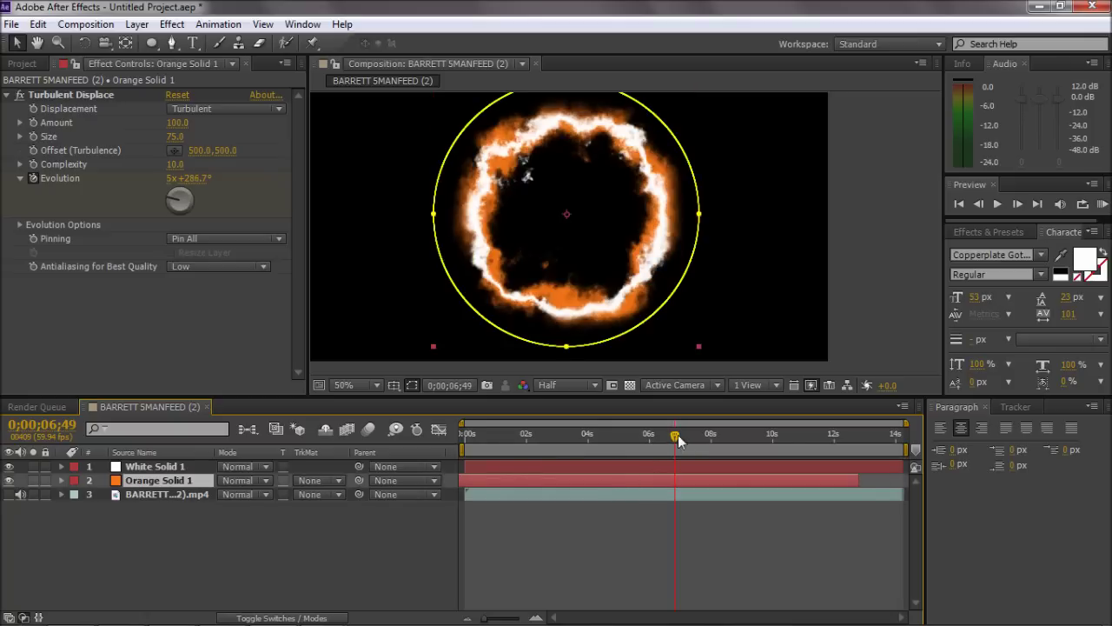
{"action": "left_click_drag", "start_coordinate": [678, 440], "coordinate": [751, 438]}
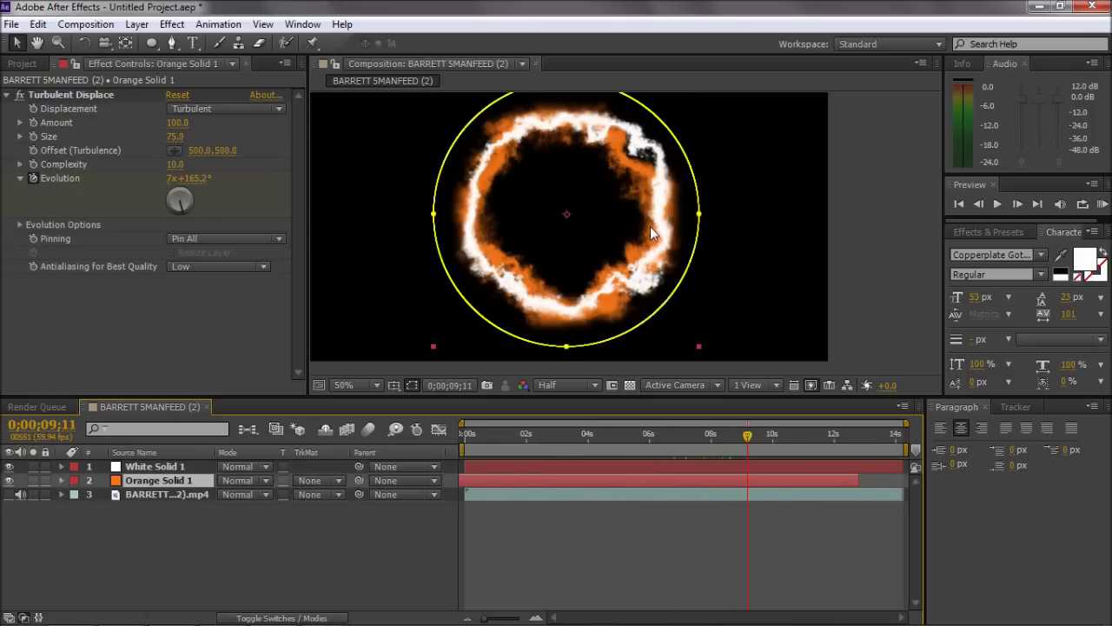
{"action": "key", "text": "ctrl+z"}
Preview the ring's animation up to 0;00;10;05 and turn the gameplay video layer's visibility back on.
{"action": "left_click_drag", "start_coordinate": [680, 435], "coordinate": [780, 434]}
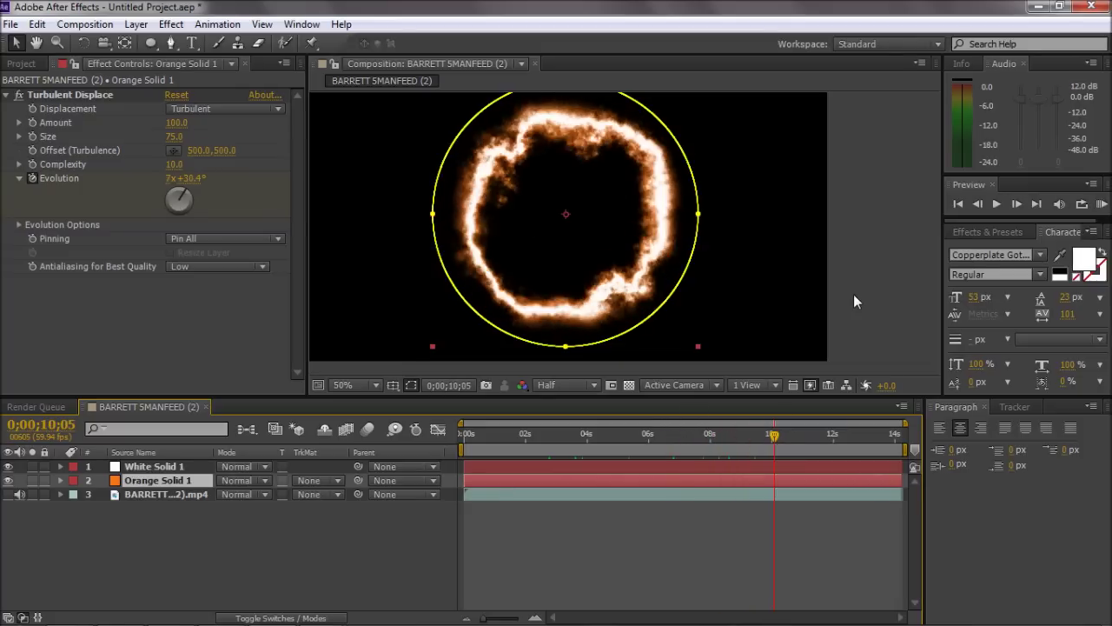
{"action": "scroll", "coordinate": [853, 293], "scroll_direction": "down", "scroll_amount": 1}
{"action": "left_click", "coordinate": [743, 287]}
{"action": "scroll", "coordinate": [742, 287], "scroll_direction": "up", "scroll_amount": 1}
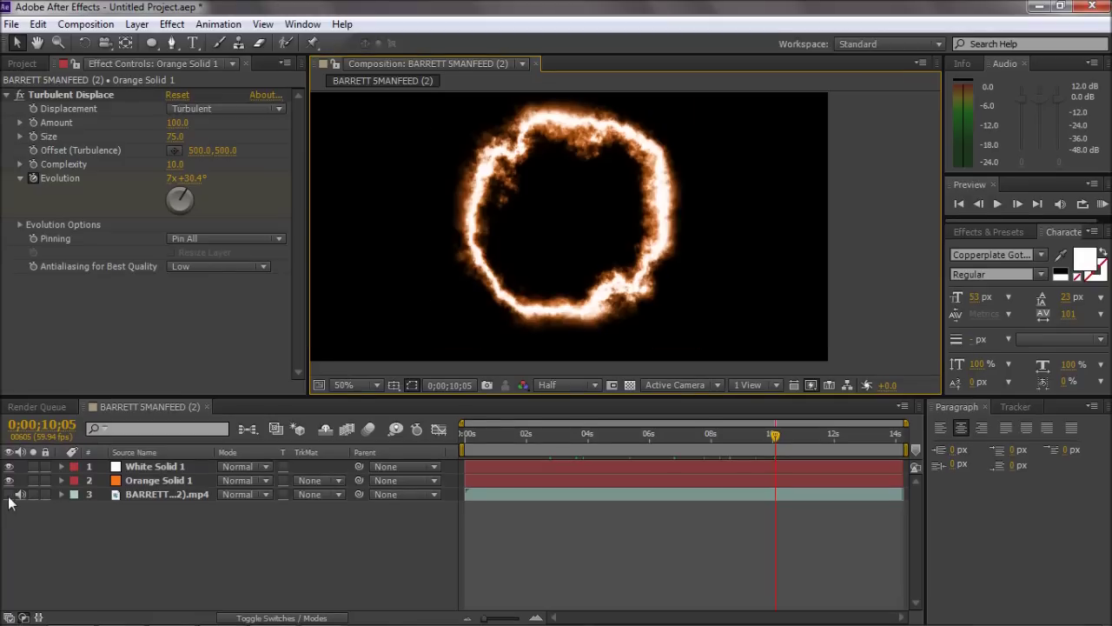
{"action": "left_click", "coordinate": [10, 496]}
Try pre-composing the white and orange solids together, then restore and deselect the two separate layers.
{"action": "left_click", "coordinate": [139, 467]}
{"action": "left_click", "coordinate": [148, 481], "text": "shift"}
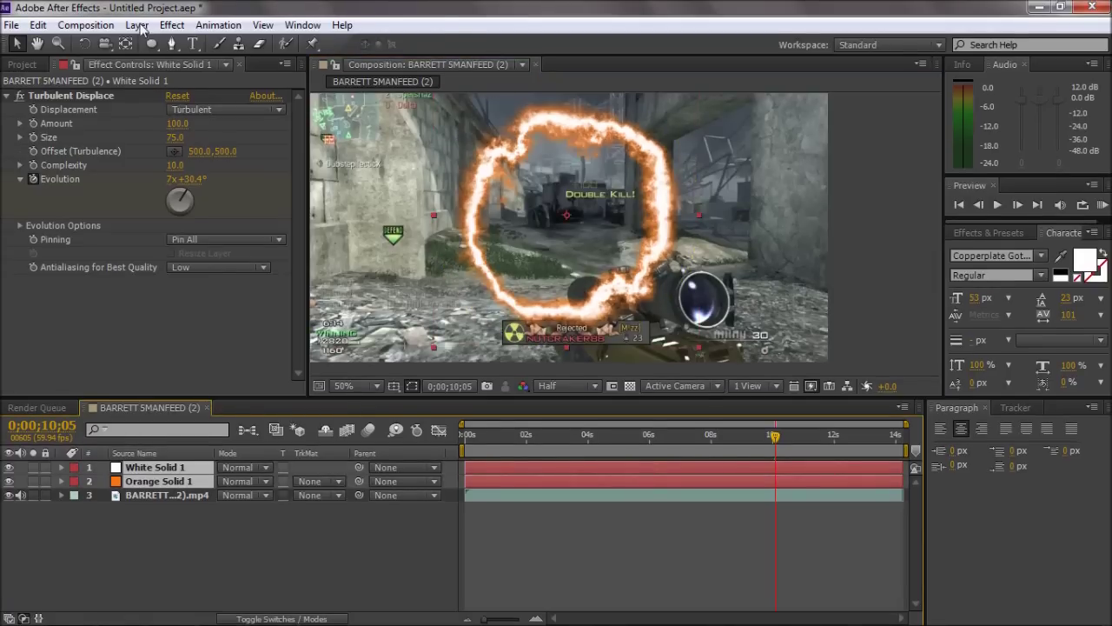
{"action": "left_click", "coordinate": [137, 25]}
{"action": "left_click", "coordinate": [266, 609]}
{"action": "key", "text": "Return"}
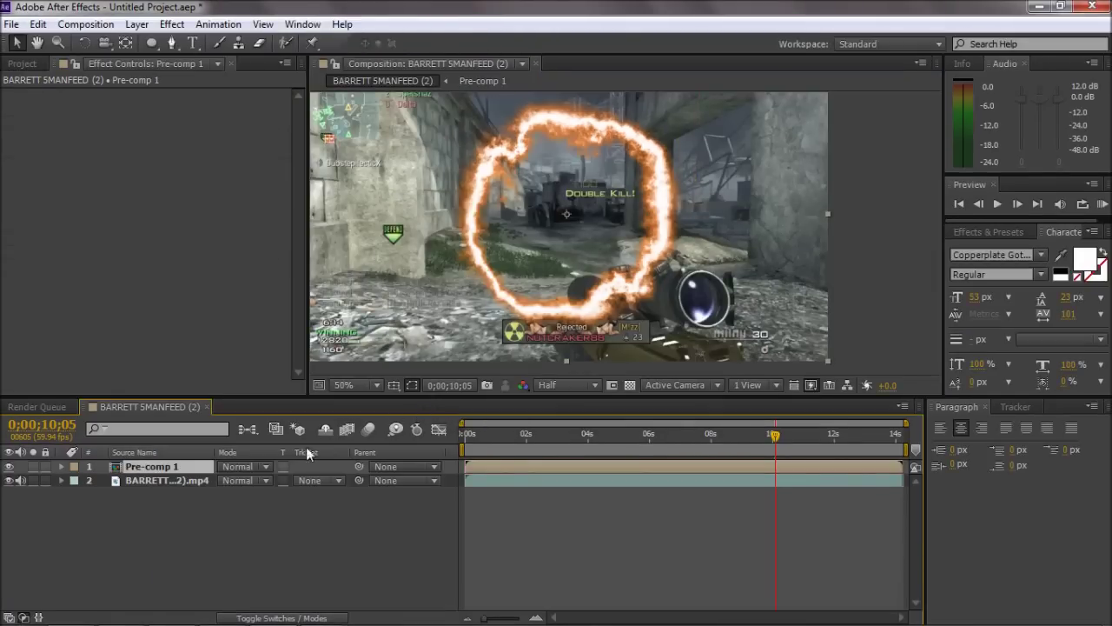
{"action": "left_click", "coordinate": [565, 439]}
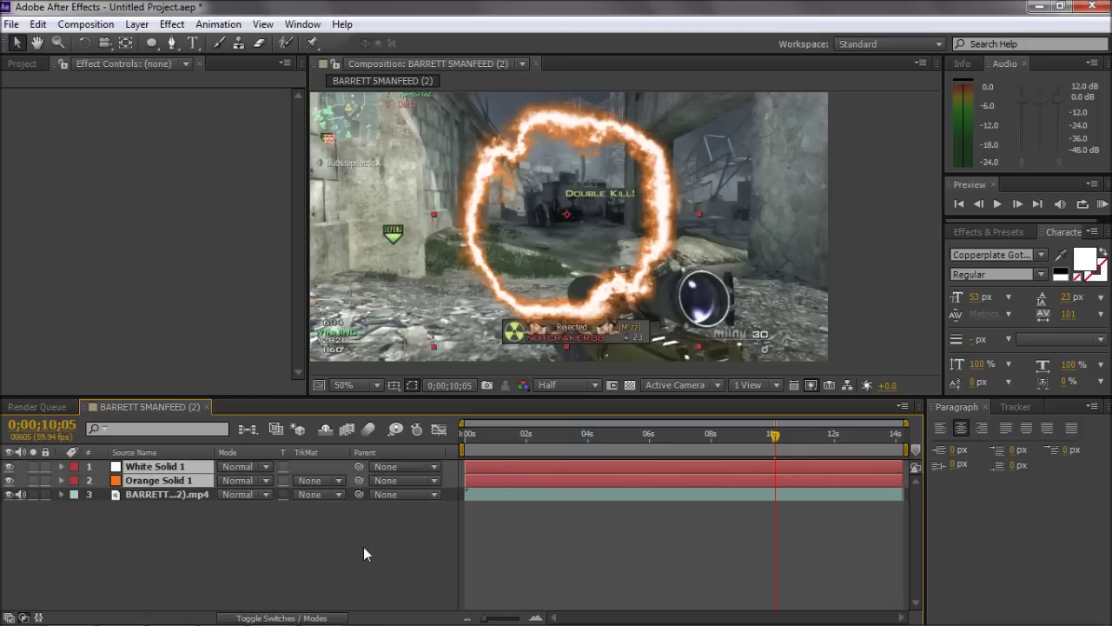
{"action": "left_click", "coordinate": [364, 548]}
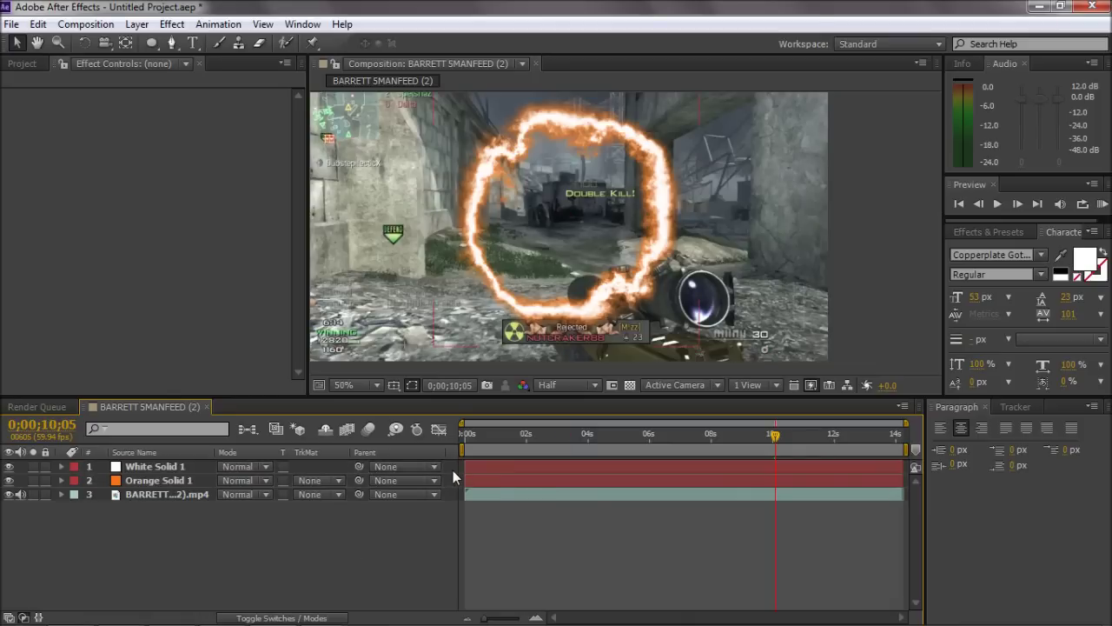
Move the playhead to 0;00;03;09 and scale both the white and orange solids to 80% to fit around the scope.
{"action": "left_click_drag", "start_coordinate": [471, 434], "coordinate": [564, 434]}
{"action": "left_click", "coordinate": [169, 467]}
{"action": "left_click", "coordinate": [164, 476], "text": "shift"}
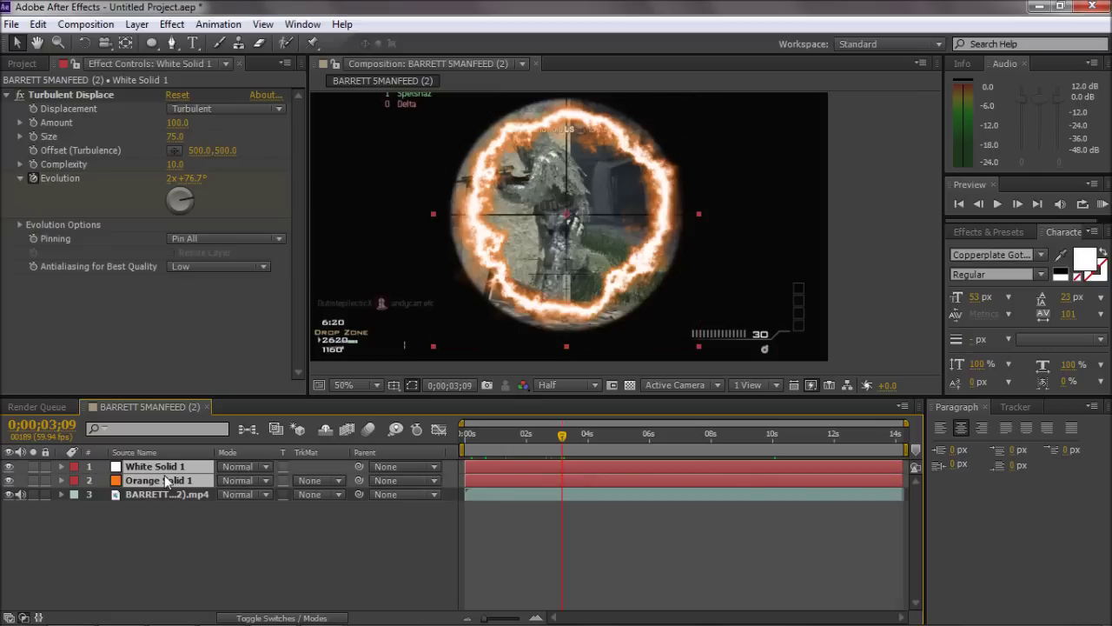
{"action": "key", "text": "s"}
{"action": "left_click_drag", "start_coordinate": [267, 480], "coordinate": [257, 481]}
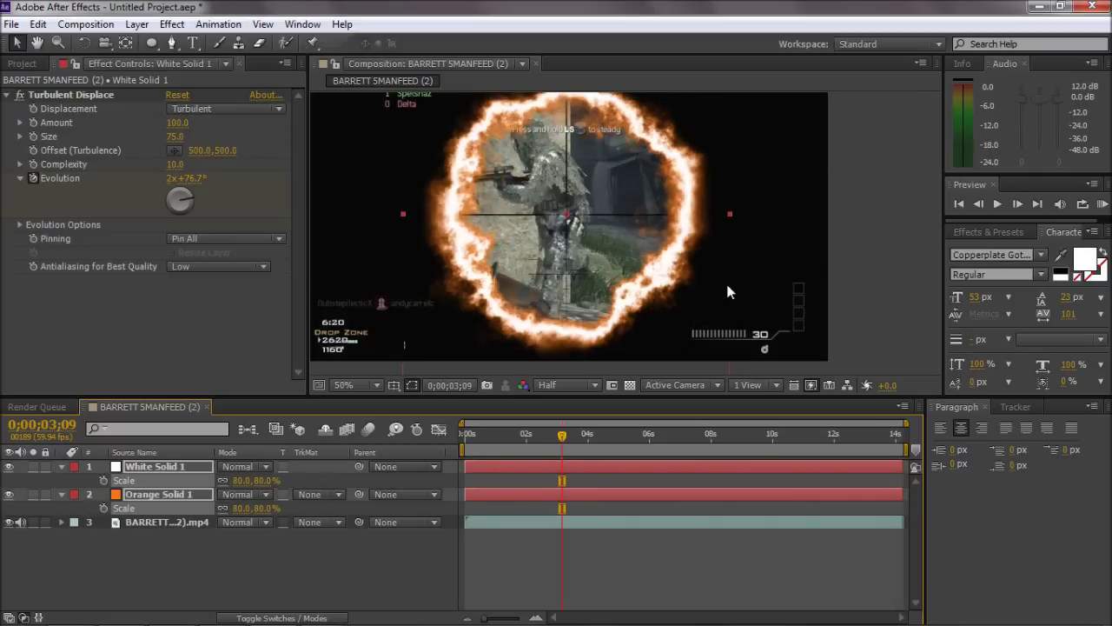
{"action": "left_click", "coordinate": [845, 261]}
Step through the frames to find where the scope view begins, park the playhead at 0;00;03;09, and collapse both solids' properties.
{"action": "scroll", "coordinate": [800, 254], "scroll_direction": "down", "scroll_amount": 1}
{"action": "mouse_move", "coordinate": [577, 432]}
{"action": "left_mouse_down"}
{"action": "mouse_move", "coordinate": [589, 433]}
{"action": "mouse_move", "coordinate": [529, 435]}
{"action": "mouse_move", "coordinate": [560, 437]}
{"action": "left_mouse_up"}
{"action": "left_click", "coordinate": [975, 205]}
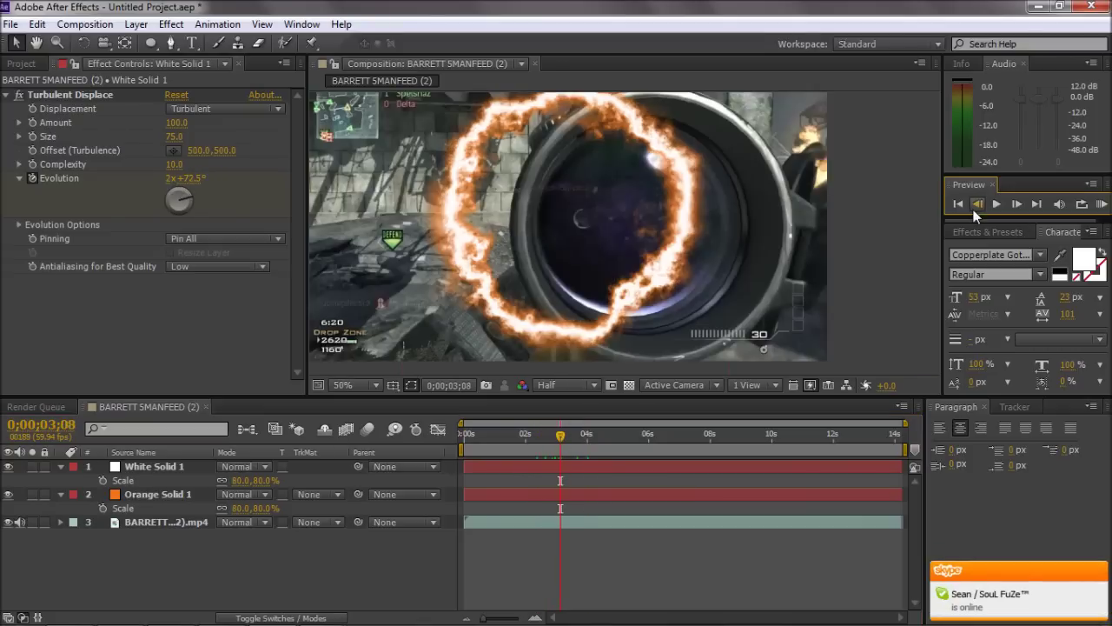
{"action": "left_click", "coordinate": [1015, 209]}
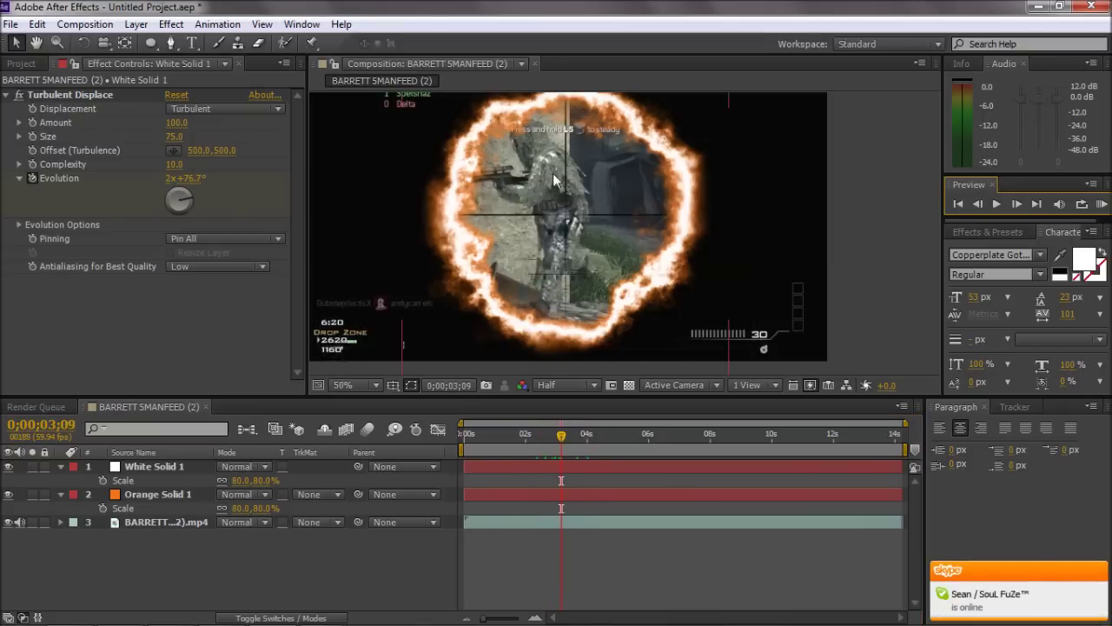
{"action": "left_click", "coordinate": [558, 467]}
{"action": "left_click", "coordinate": [62, 467]}
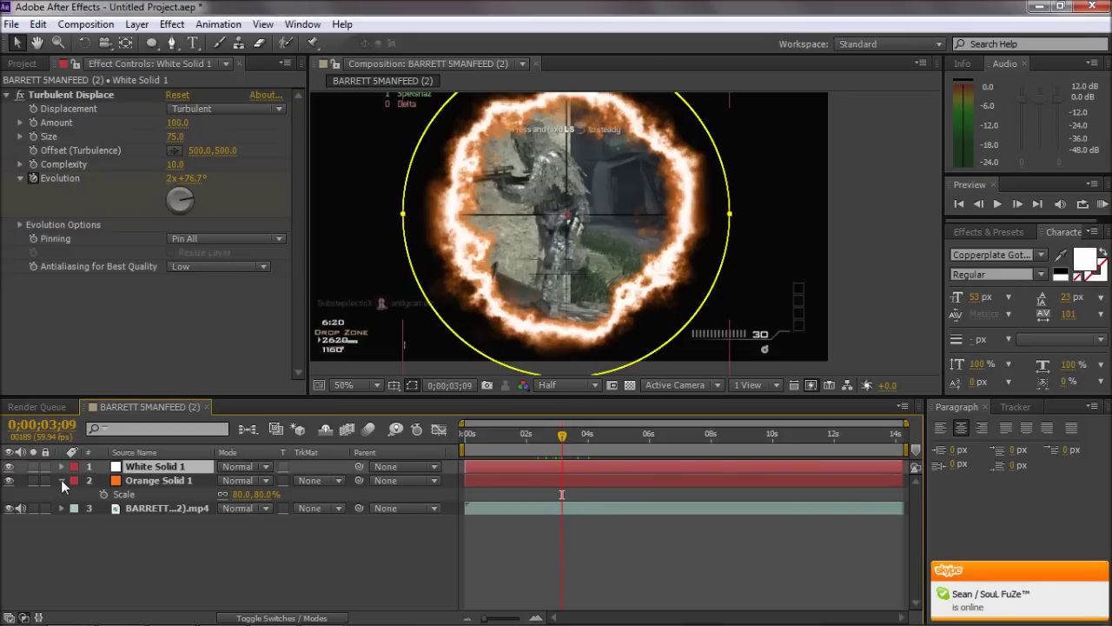
{"action": "left_click", "coordinate": [60, 481]}
{"action": "left_click", "coordinate": [851, 215]}
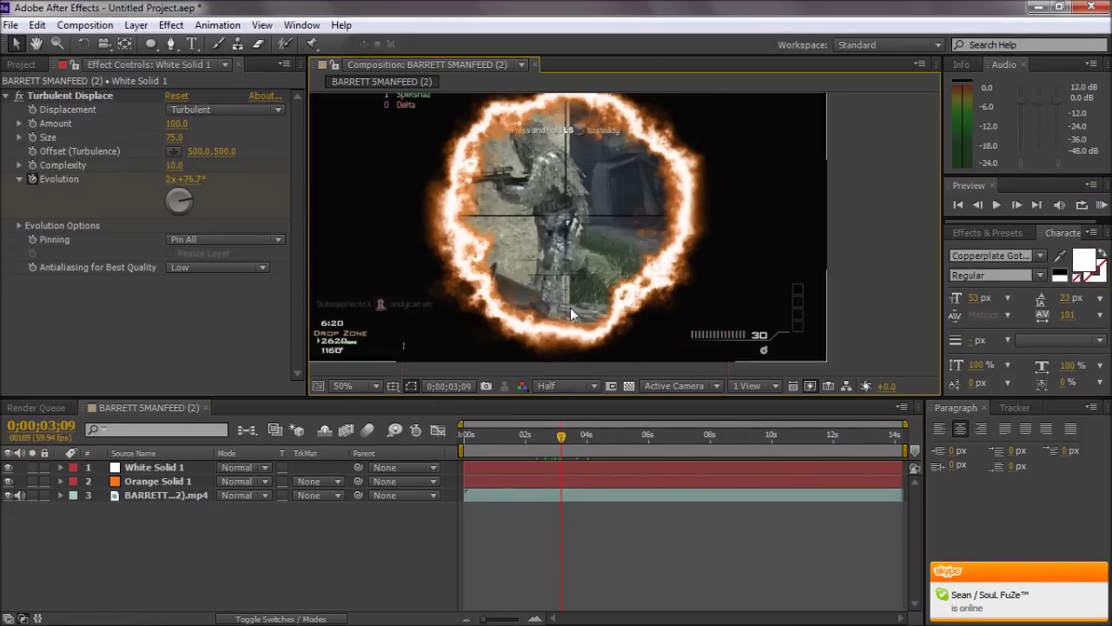
Split the white and orange solids at 0;00;03;09 and delete the earlier part of each.
{"action": "left_click", "coordinate": [556, 470]}
{"action": "left_click", "coordinate": [556, 482], "text": "shift"}
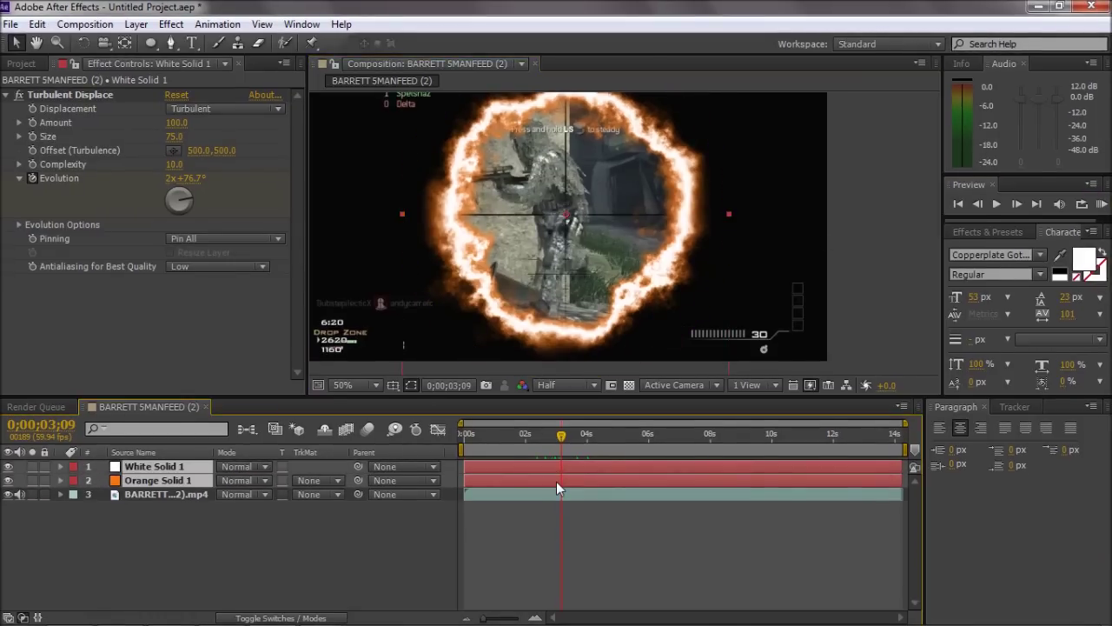
{"action": "key", "text": "ctrl+shift+d"}
{"action": "left_click", "coordinate": [536, 479]}
{"action": "key", "text": "Delete"}
{"action": "left_click", "coordinate": [535, 489]}
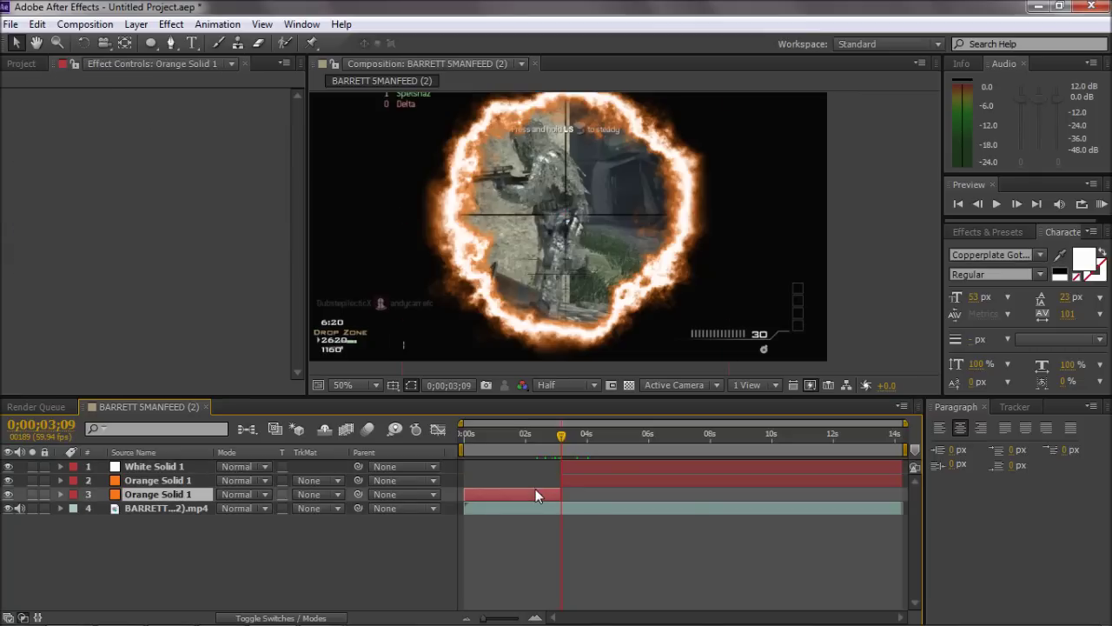
{"action": "key", "text": "Delete"}
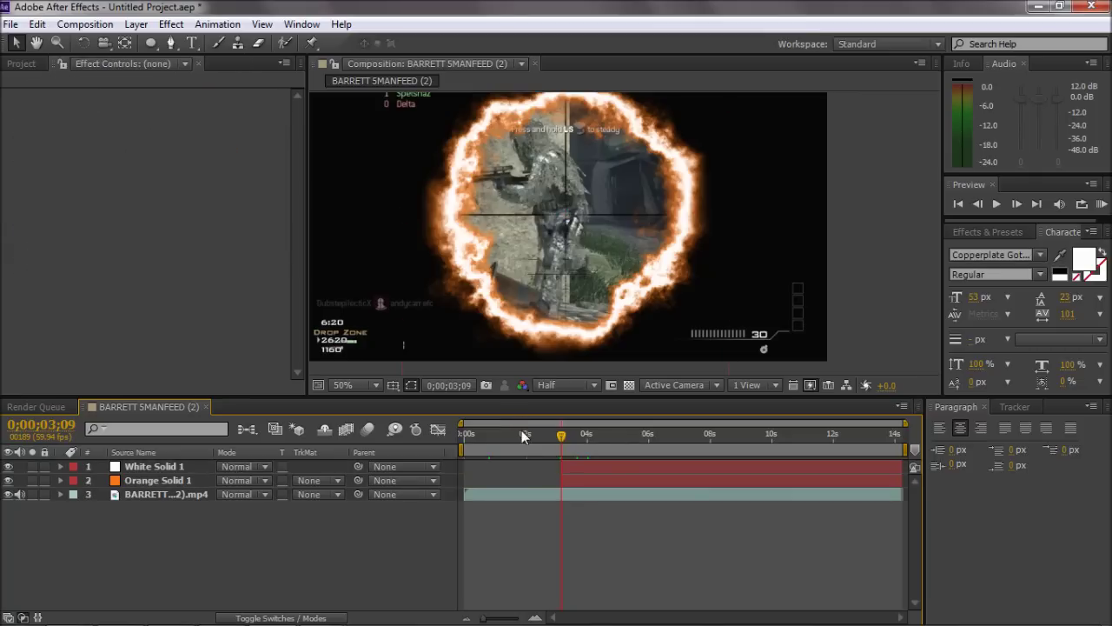
Scrub and step frame by frame up to 0;00;03;09 to check that the ring starts with the scope view.
{"action": "left_click", "coordinate": [519, 431]}
{"action": "left_click_drag", "start_coordinate": [518, 435], "coordinate": [560, 436]}
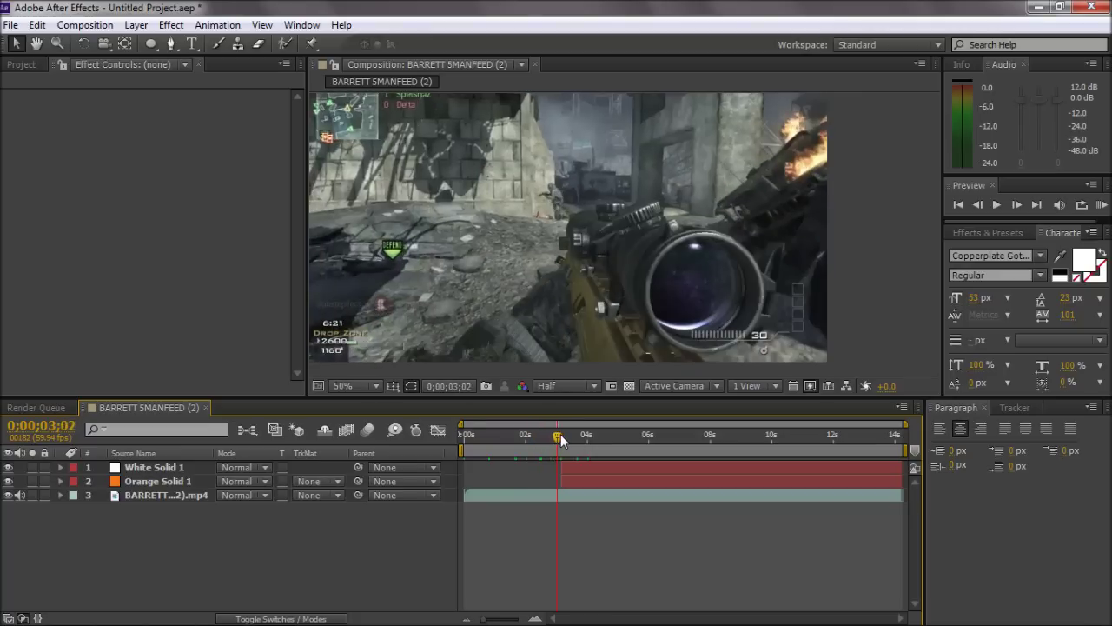
{"action": "left_click", "coordinate": [1018, 204]}
{"action": "left_click", "coordinate": [1018, 204]}
{"action": "left_click", "coordinate": [1018, 204]}
{"action": "left_click", "coordinate": [1017, 204]}
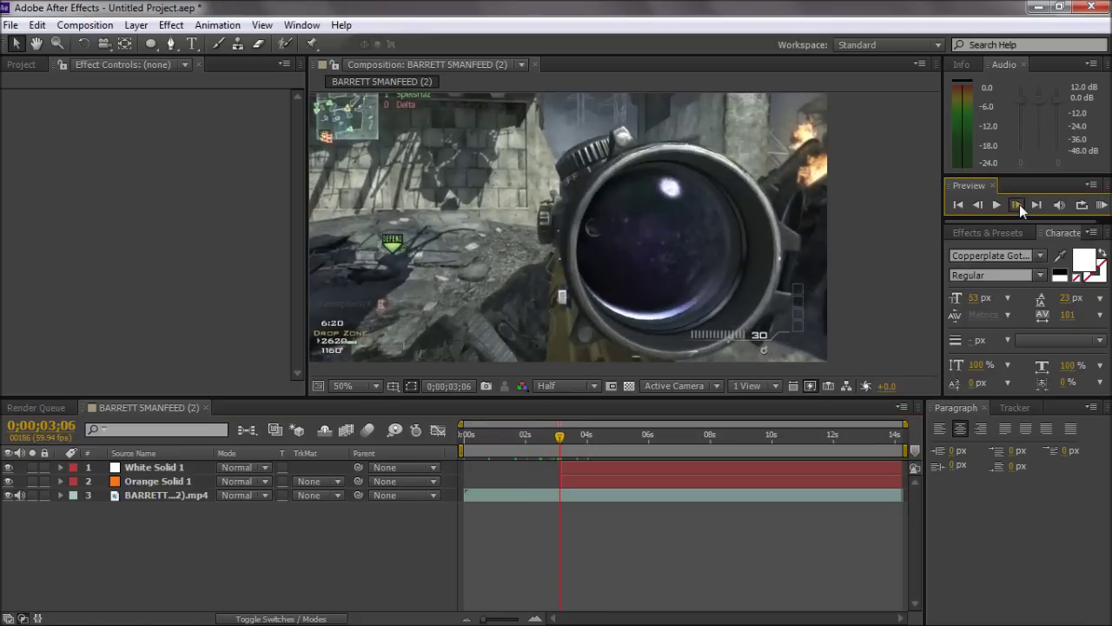
{"action": "left_click", "coordinate": [1017, 204]}
{"action": "left_click", "coordinate": [1018, 204]}
{"action": "left_click", "coordinate": [1018, 204]}
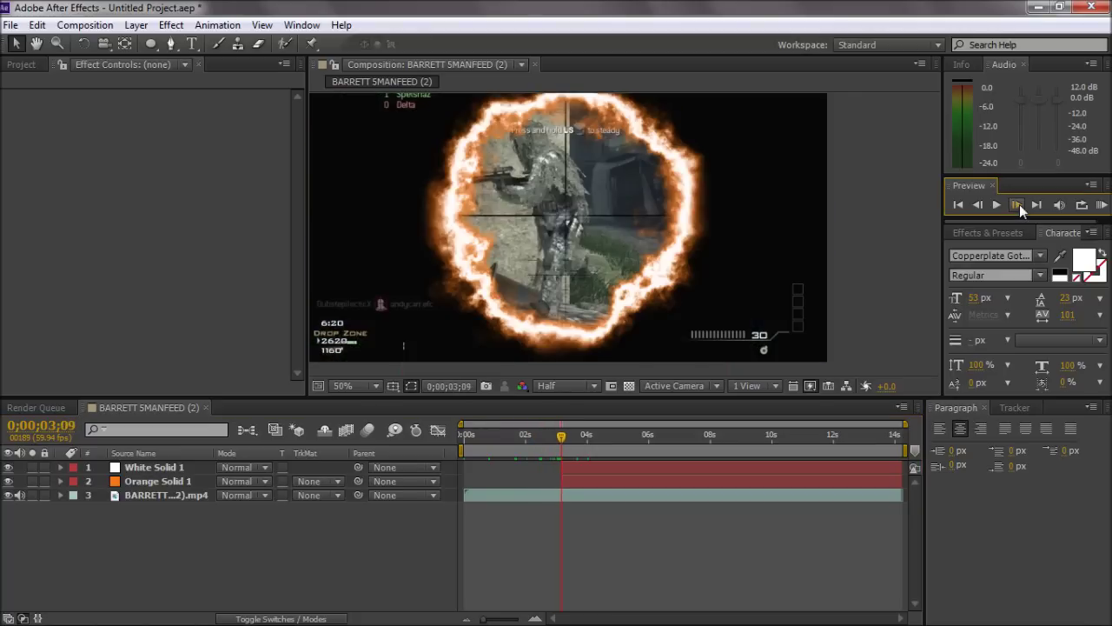
Advance frame by frame to 0;00;03;23, where the first scope view ends, and split both solids there.
{"action": "left_click", "coordinate": [1018, 205]}
{"action": "left_click", "coordinate": [1018, 204]}
{"action": "left_click", "coordinate": [1017, 204]}
{"action": "left_click", "coordinate": [1017, 204]}
{"action": "left_click", "coordinate": [1017, 204]}
{"action": "left_click", "coordinate": [1018, 205]}
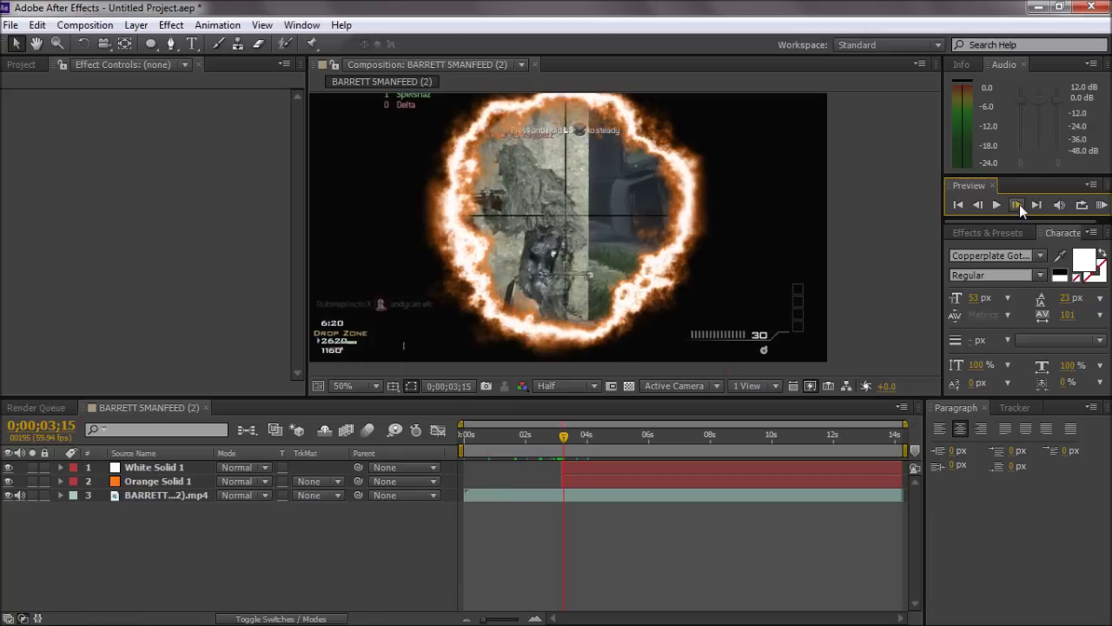
{"action": "left_click", "coordinate": [1018, 204]}
{"action": "left_click", "coordinate": [1018, 204]}
{"action": "left_click", "coordinate": [1018, 204]}
{"action": "left_click", "coordinate": [1018, 204]}
{"action": "left_click", "coordinate": [1017, 204]}
{"action": "left_click", "coordinate": [1017, 205]}
{"action": "left_click", "coordinate": [1017, 204]}
{"action": "left_click", "coordinate": [1018, 204]}
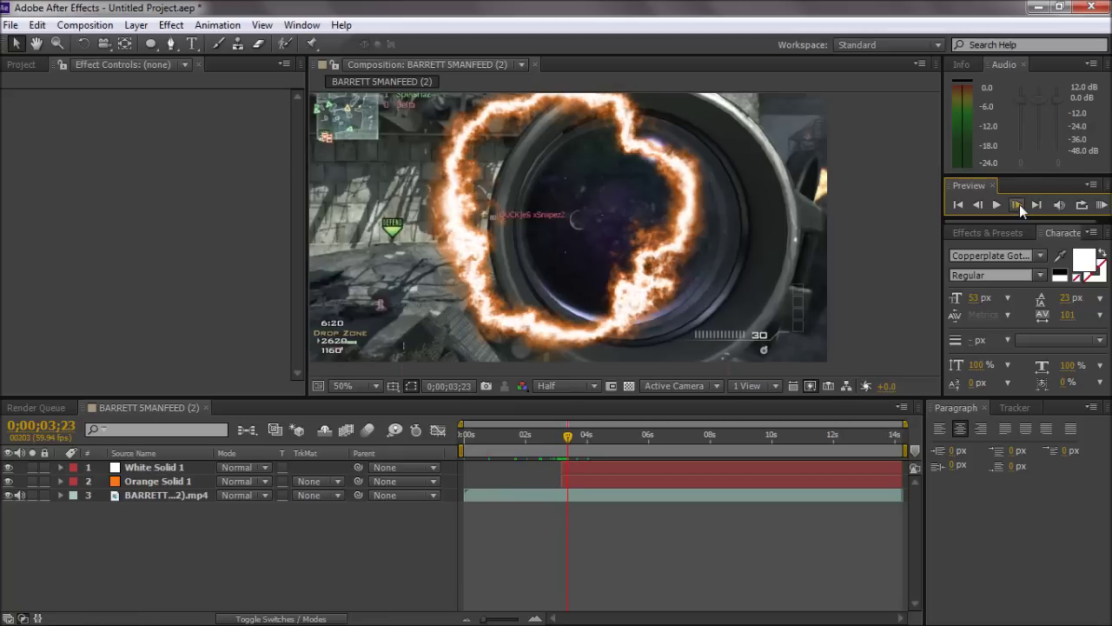
{"action": "left_click", "coordinate": [1015, 205]}
{"action": "left_click", "coordinate": [586, 467]}
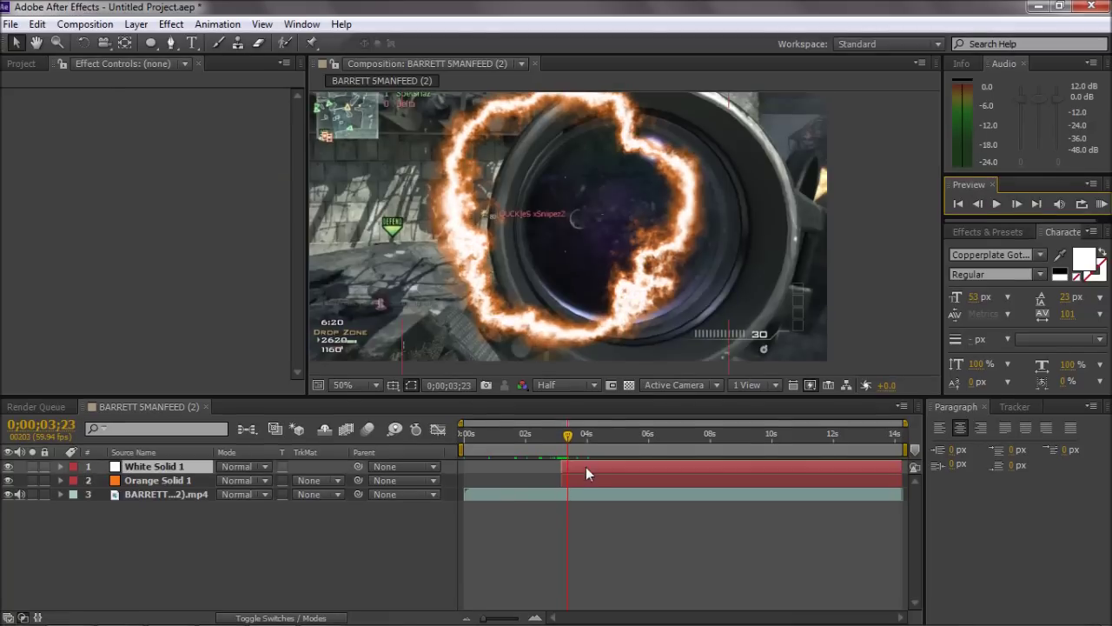
{"action": "left_click", "coordinate": [586, 480], "text": "ctrl"}
{"action": "key", "text": "ctrl+d"}
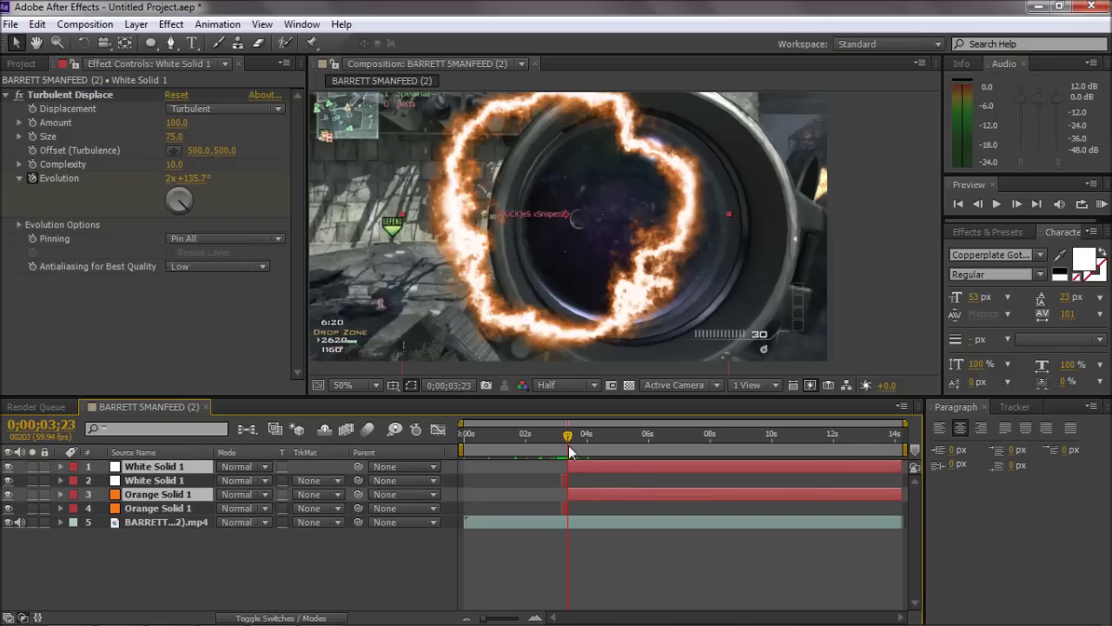
Move to the start of the second scope view at 0;00;04;04, split both solids, and delete the segments between the two scope views.
{"action": "left_click_drag", "start_coordinate": [568, 445], "coordinate": [588, 445]}
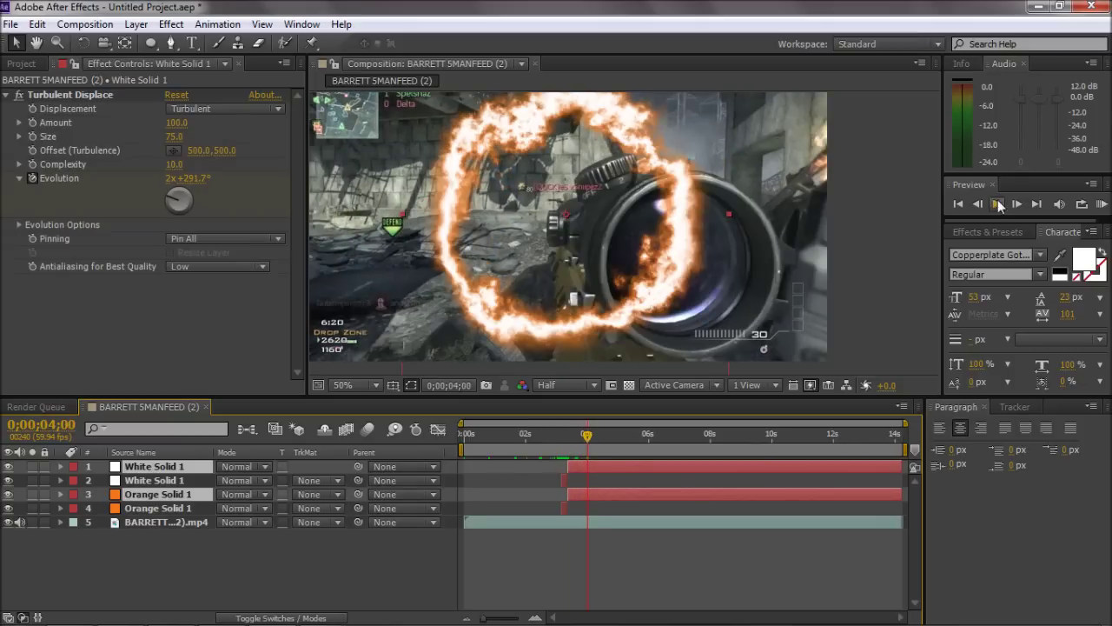
{"action": "left_click", "coordinate": [997, 204]}
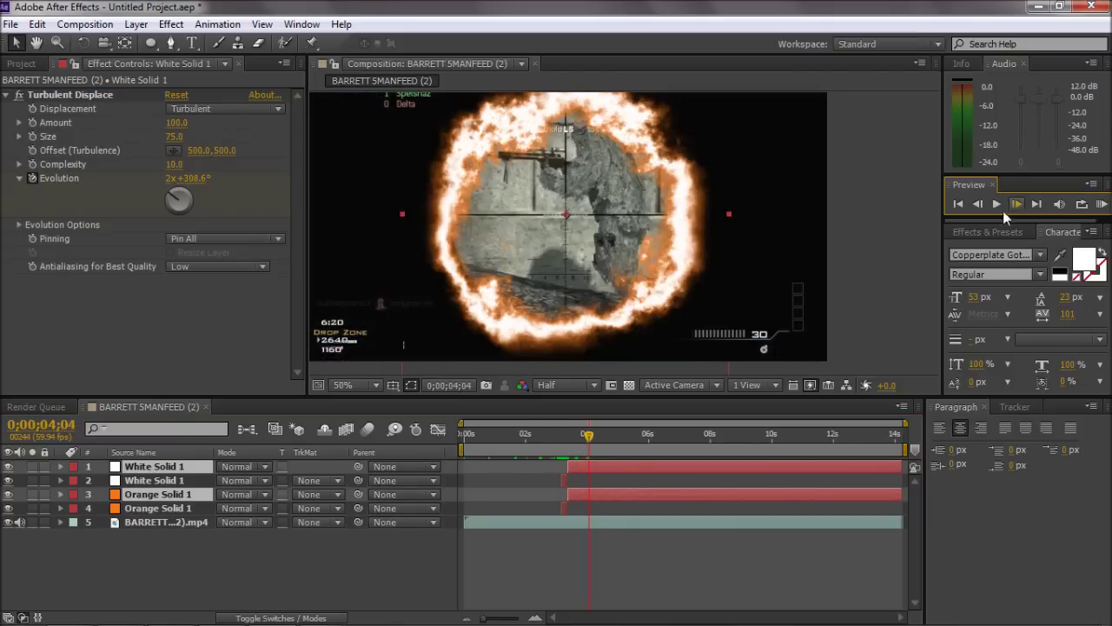
{"action": "key", "text": "ctrl+shift+d"}
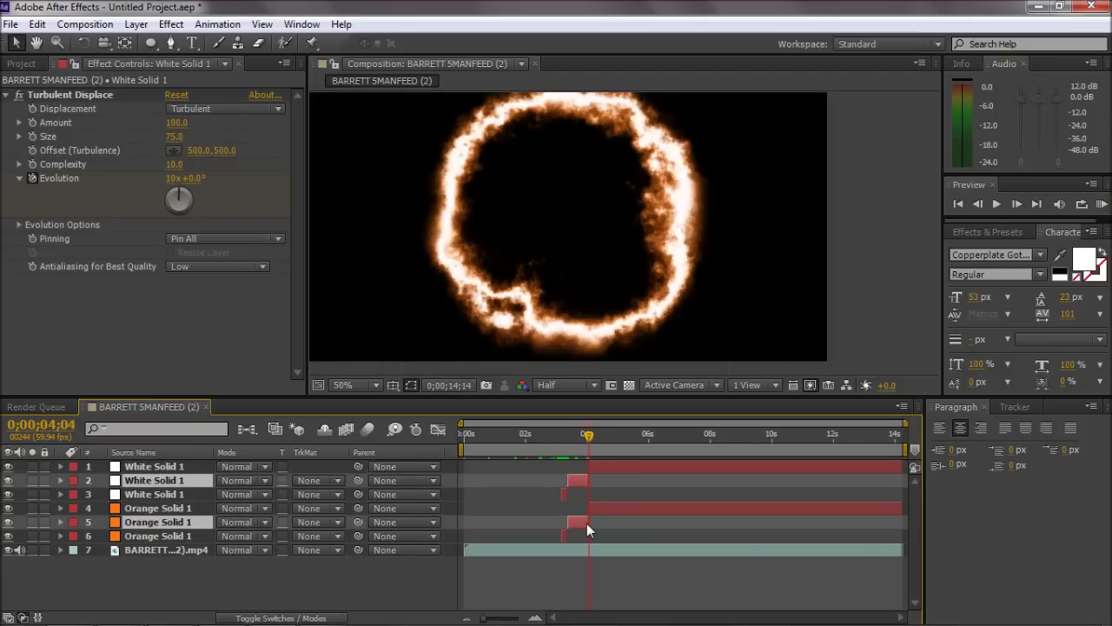
{"action": "key", "text": "Delete"}
Find the end of the second scope view at 0;00;04;14, split both solids there, and delete their remaining parts.
{"action": "left_click", "coordinate": [593, 429]}
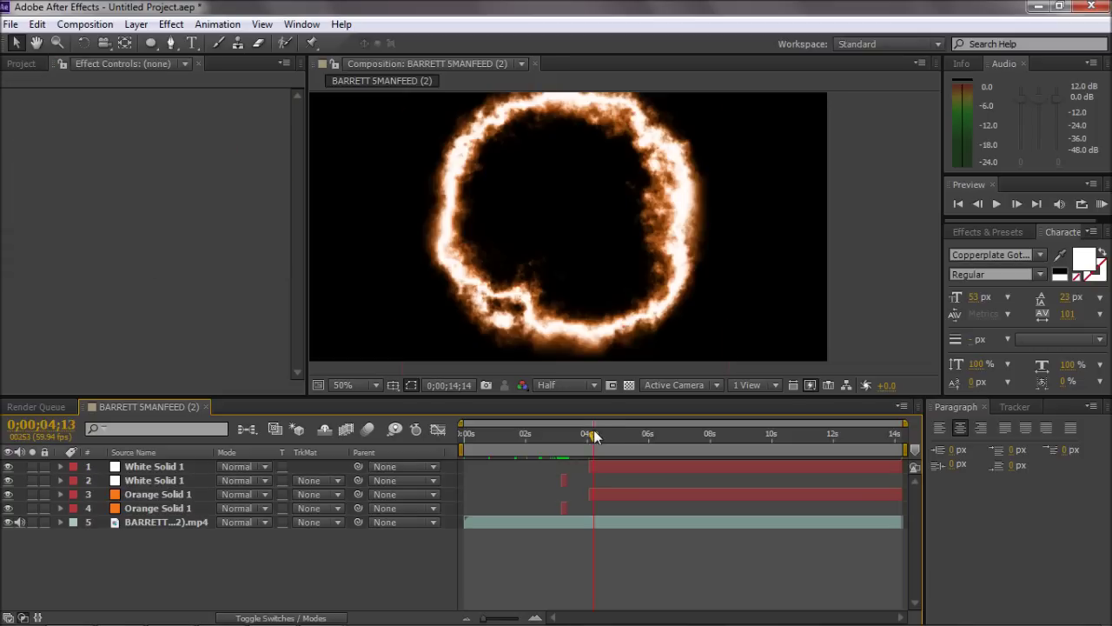
{"action": "left_click", "coordinate": [1017, 203]}
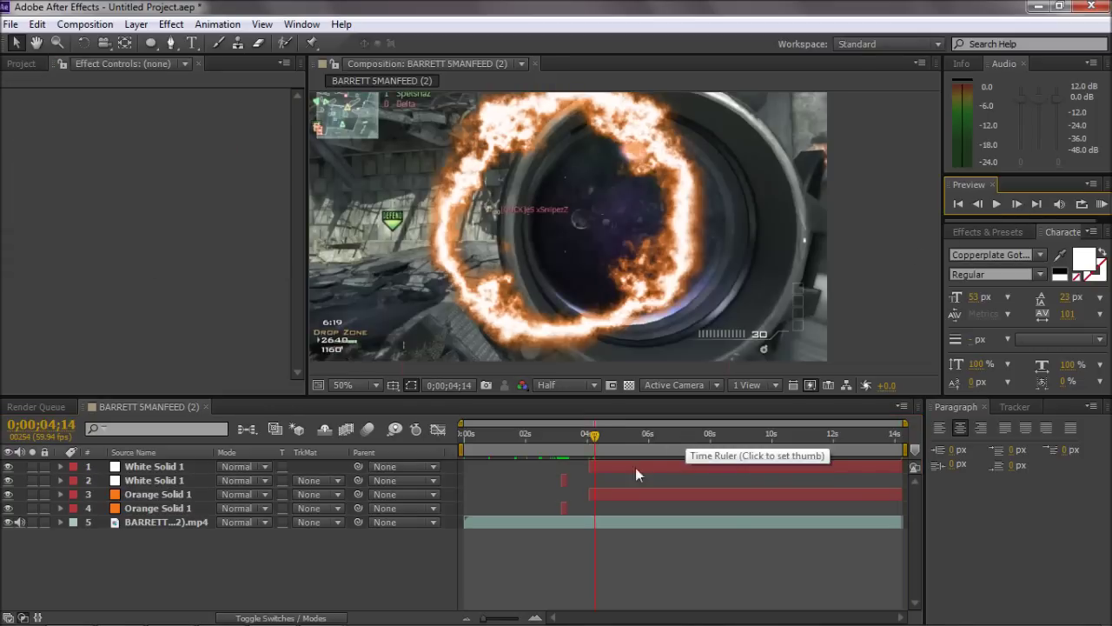
{"action": "left_click", "coordinate": [609, 470]}
{"action": "left_click", "coordinate": [606, 491], "text": "ctrl"}
{"action": "key", "text": "ctrl+shift+d"}
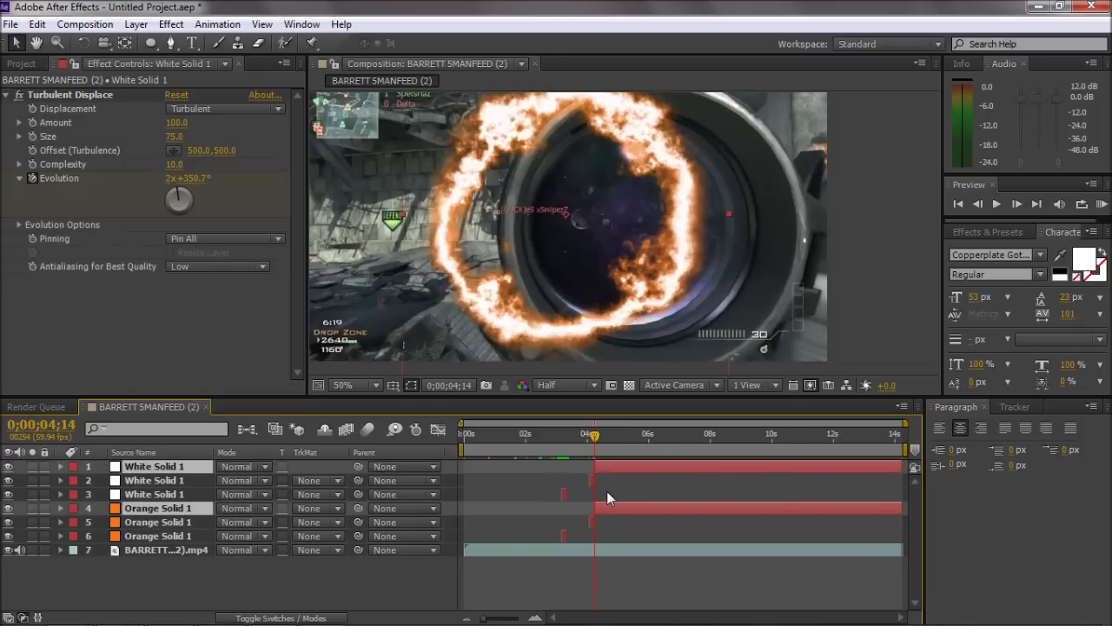
{"action": "key", "text": "Delete"}
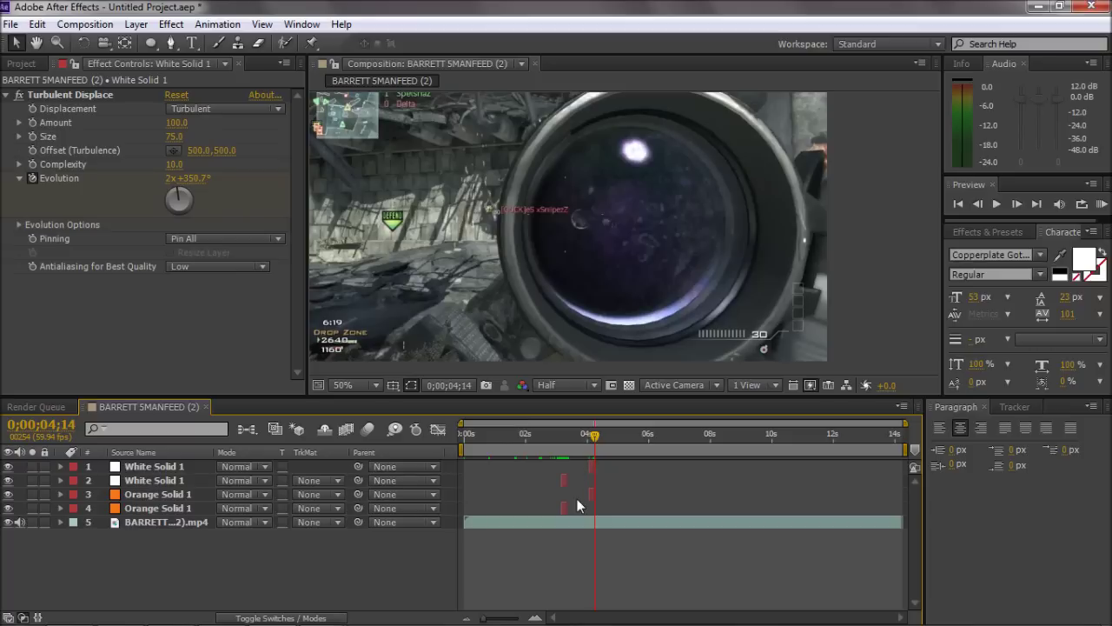
Move the later orange segment directly below its matching white one and pre-compose all four solid layers.
{"action": "left_click_drag", "start_coordinate": [154, 498], "coordinate": [157, 485]}
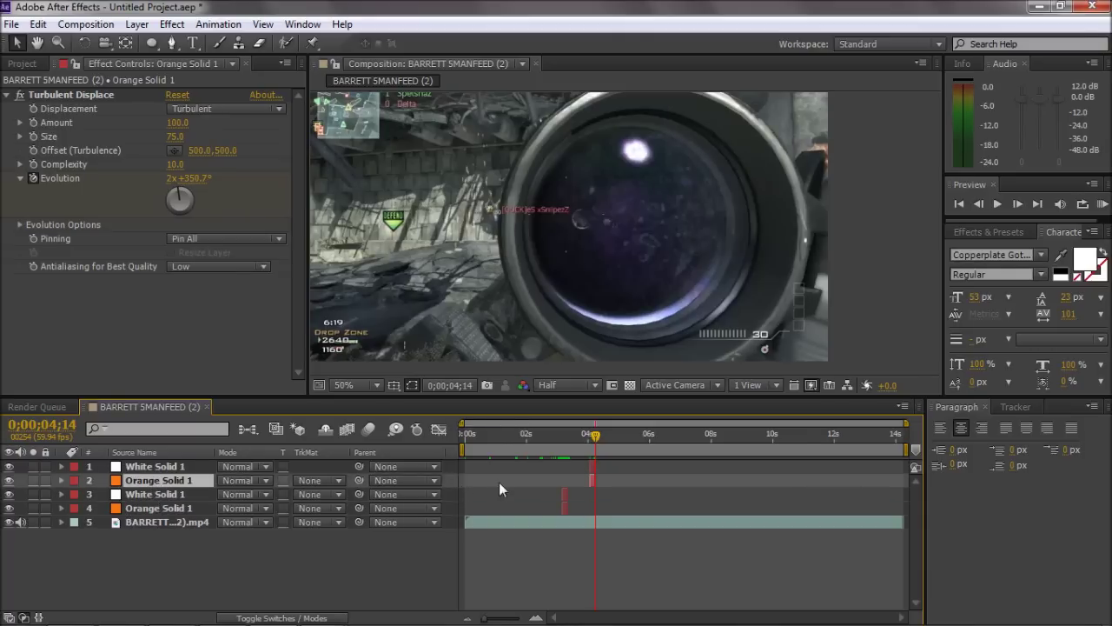
{"action": "left_click", "coordinate": [123, 469]}
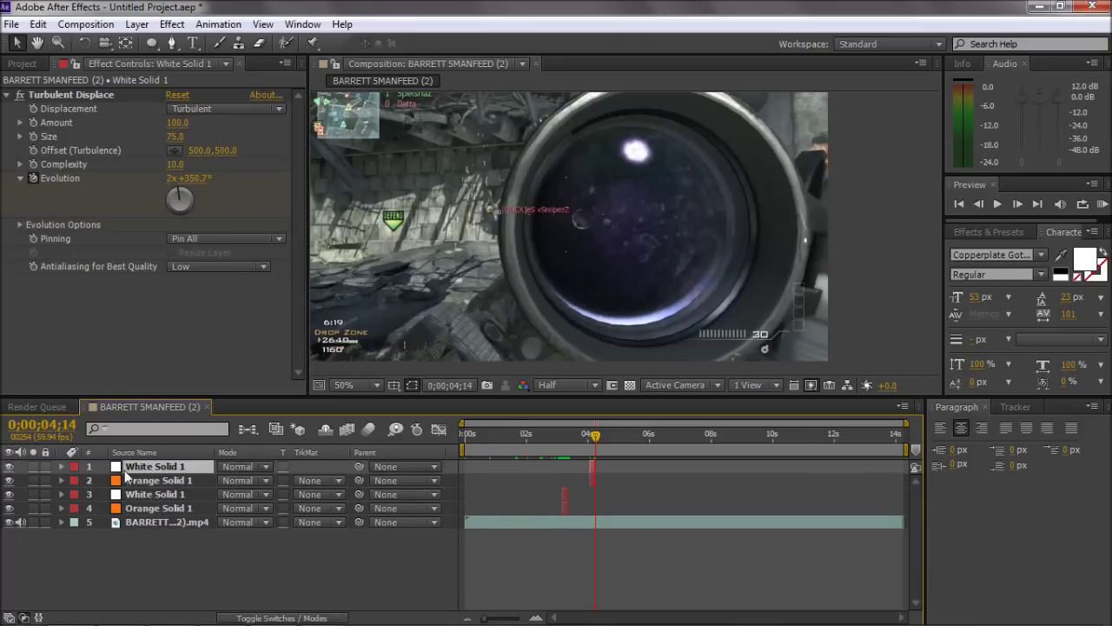
{"action": "left_click_drag", "start_coordinate": [666, 433], "coordinate": [610, 438]}
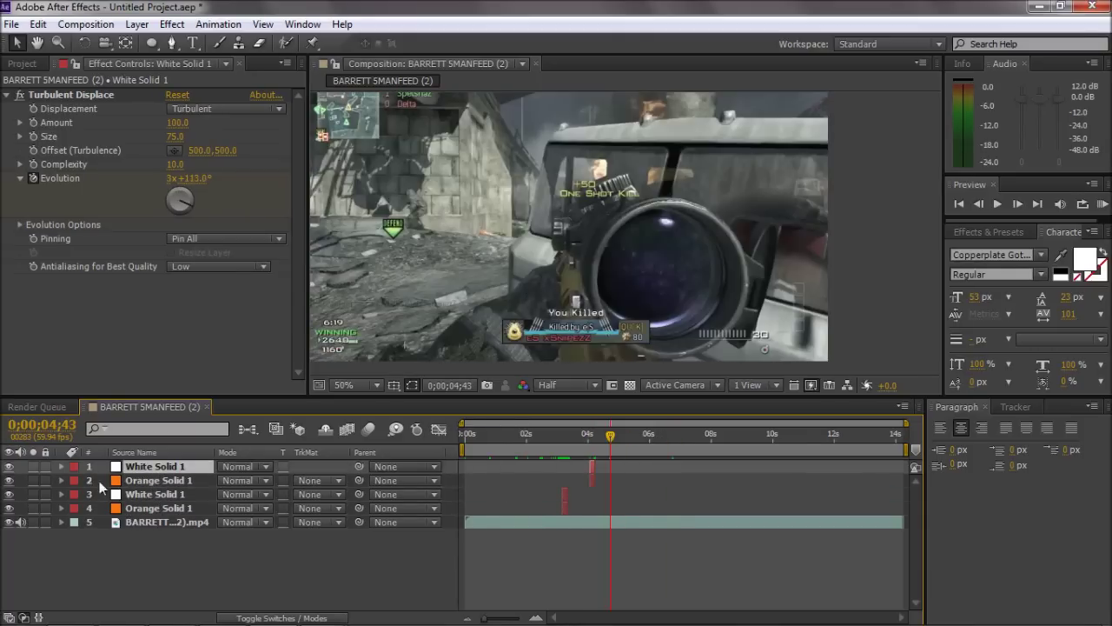
{"action": "left_click", "coordinate": [149, 508], "text": "shift"}
{"action": "left_click", "coordinate": [137, 24]}
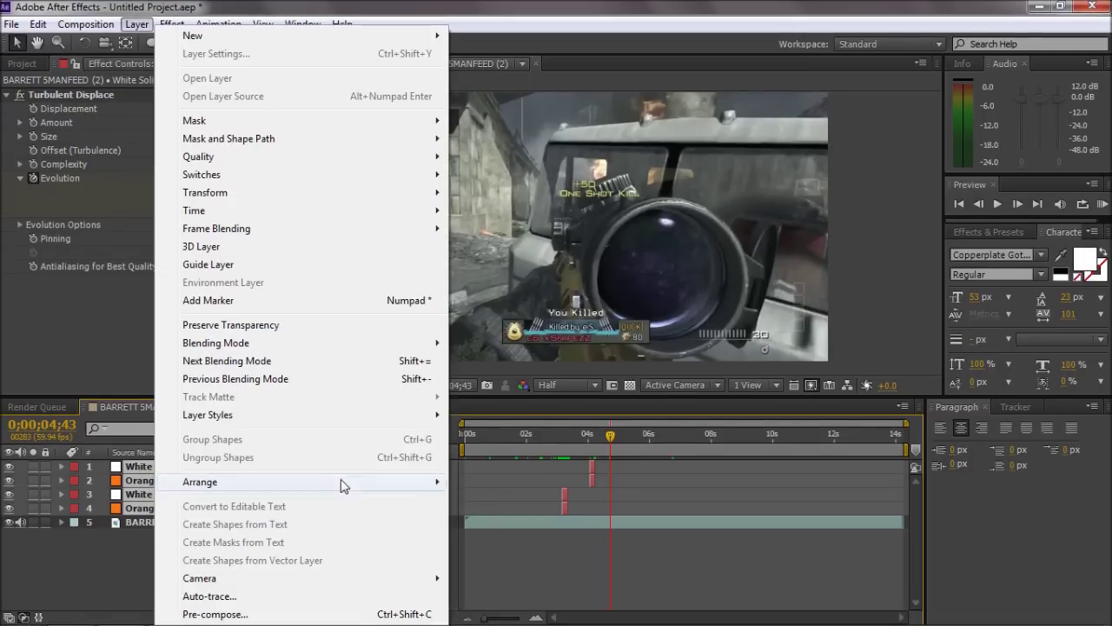
{"action": "left_click", "coordinate": [348, 613]}
{"action": "left_click", "coordinate": [596, 403]}
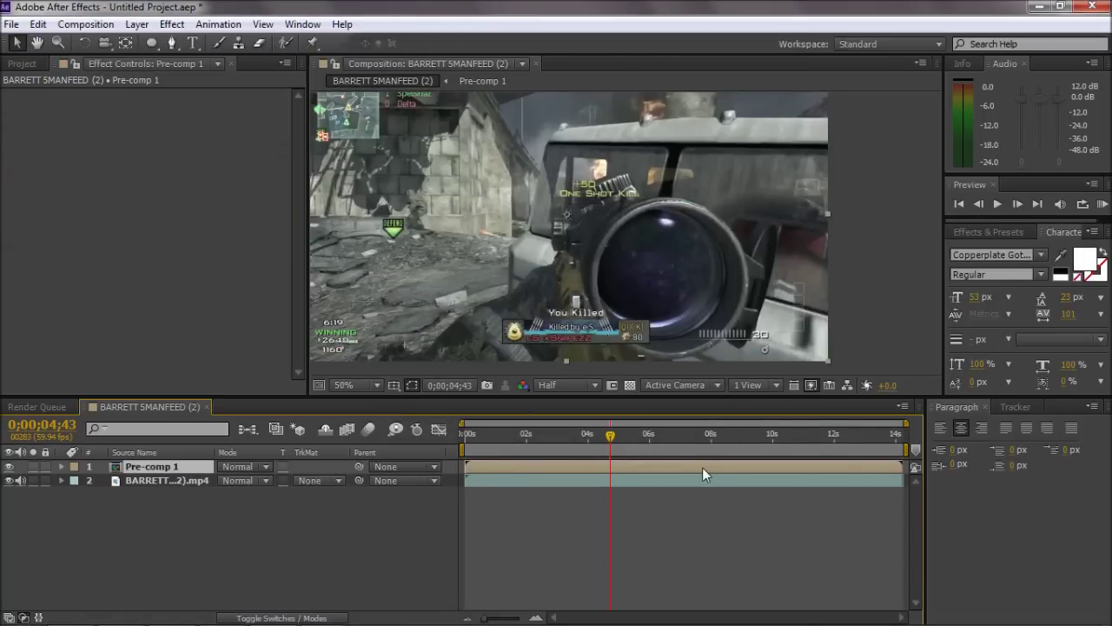
Rename the pre-composed layer "fire rings" and deselect it.
{"action": "key", "text": "Return"}
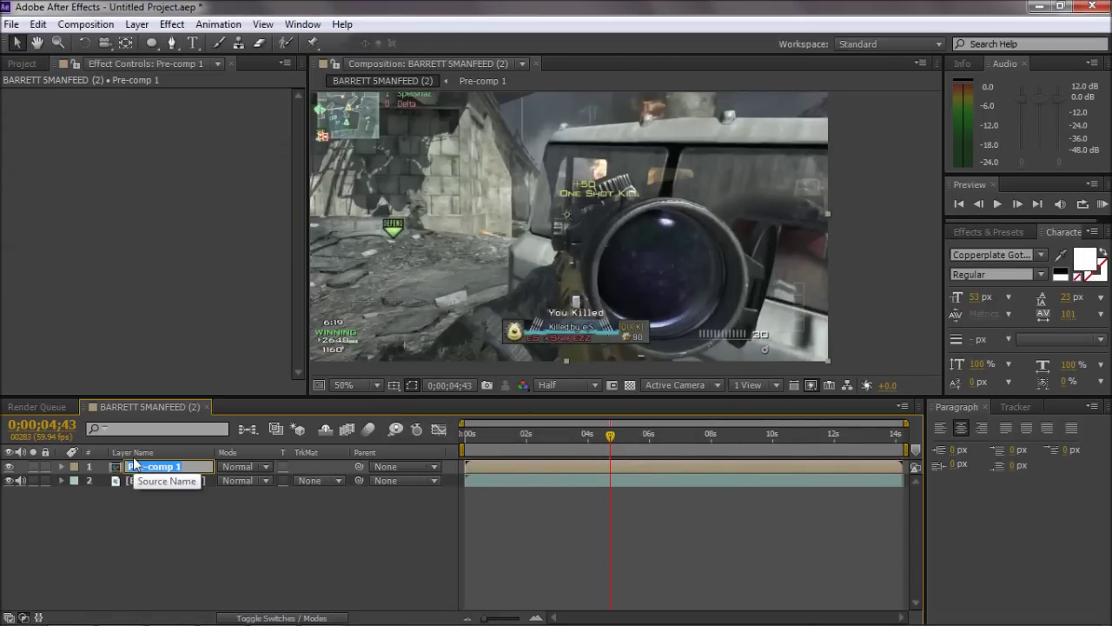
{"action": "type", "text": "fire rings"}
{"action": "left_click", "coordinate": [145, 512]}
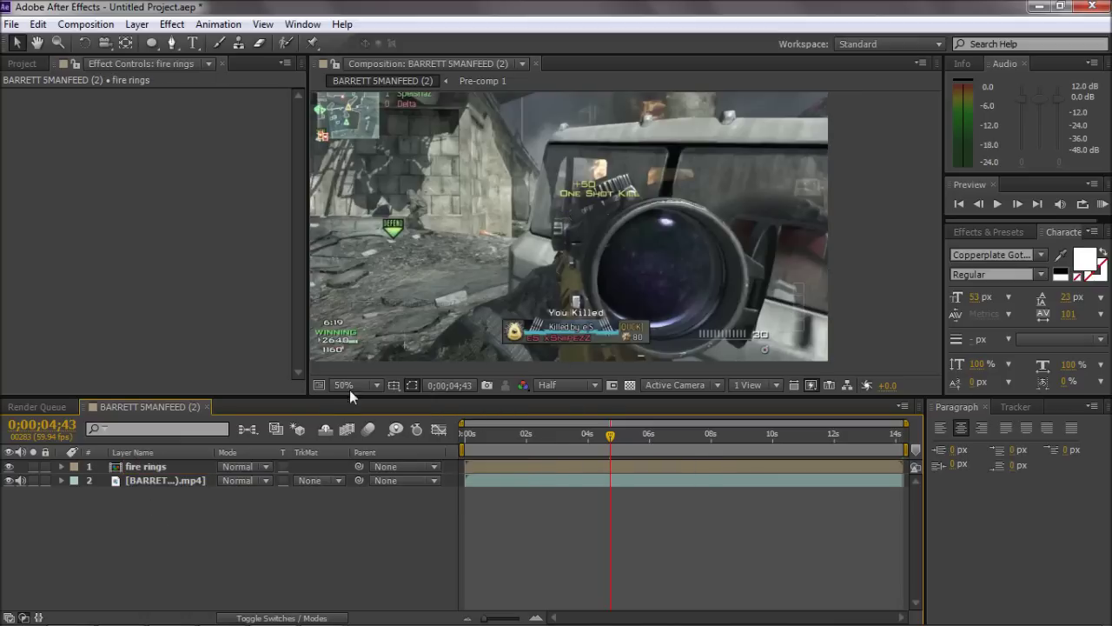
Fit the composition in the viewer and park the main timeline's playhead at 0;00;04;08 on the second scope view.
{"action": "left_click", "coordinate": [377, 385]}
{"action": "left_click", "coordinate": [394, 89]}
{"action": "left_click", "coordinate": [602, 468]}
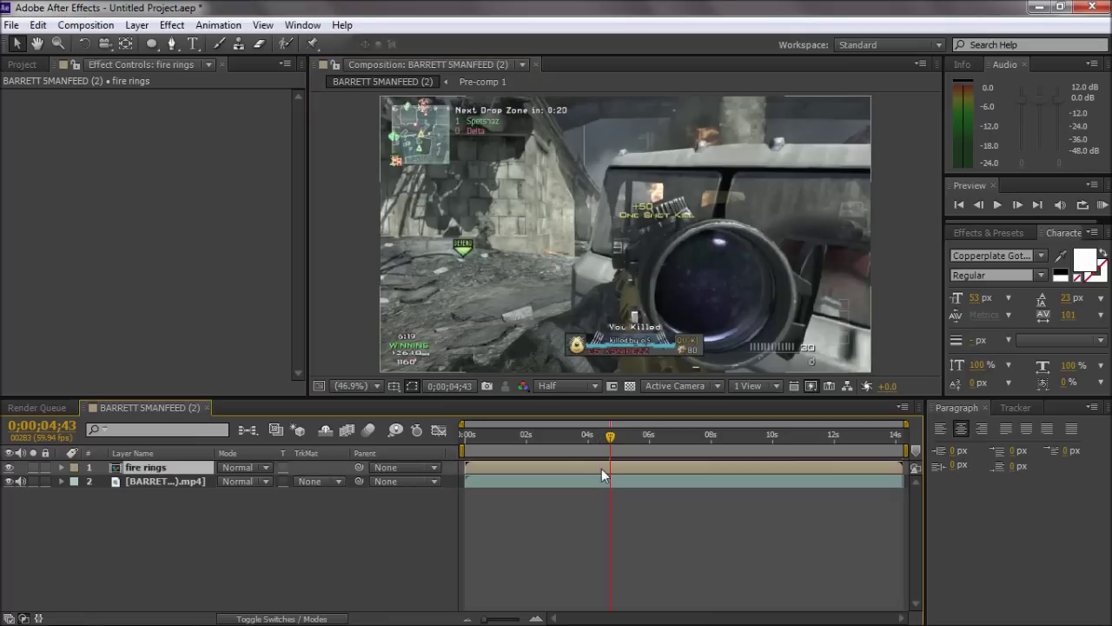
{"action": "double_click", "coordinate": [601, 468]}
{"action": "left_click_drag", "start_coordinate": [591, 434], "coordinate": [592, 441]}
{"action": "left_click", "coordinate": [198, 407]}
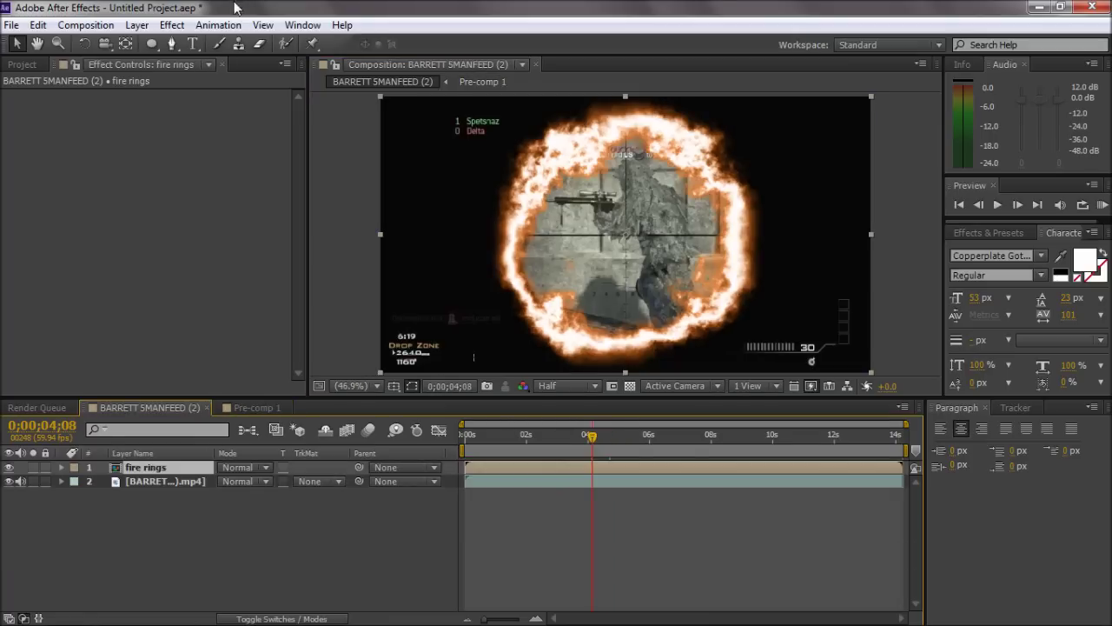
Add an adjustment layer above the fire rings layer, apply Magic Bullet Looks to it, and open the looks editor.
{"action": "left_click", "coordinate": [137, 24]}
{"action": "mouse_move", "coordinate": [195, 36]}
{"action": "left_click", "coordinate": [574, 209]}
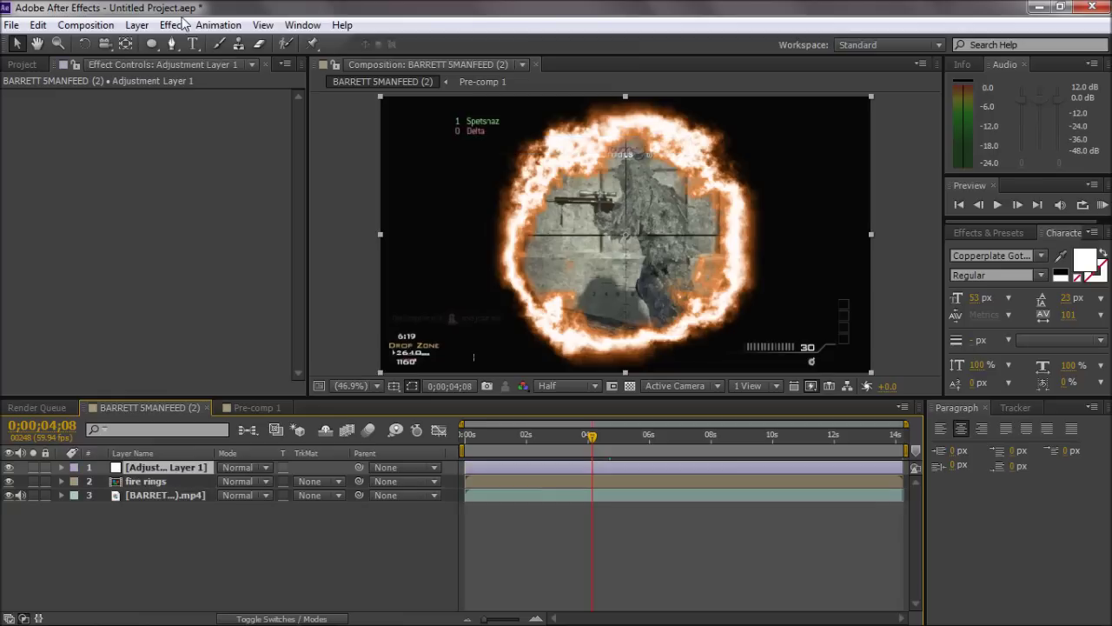
{"action": "left_click", "coordinate": [178, 24]}
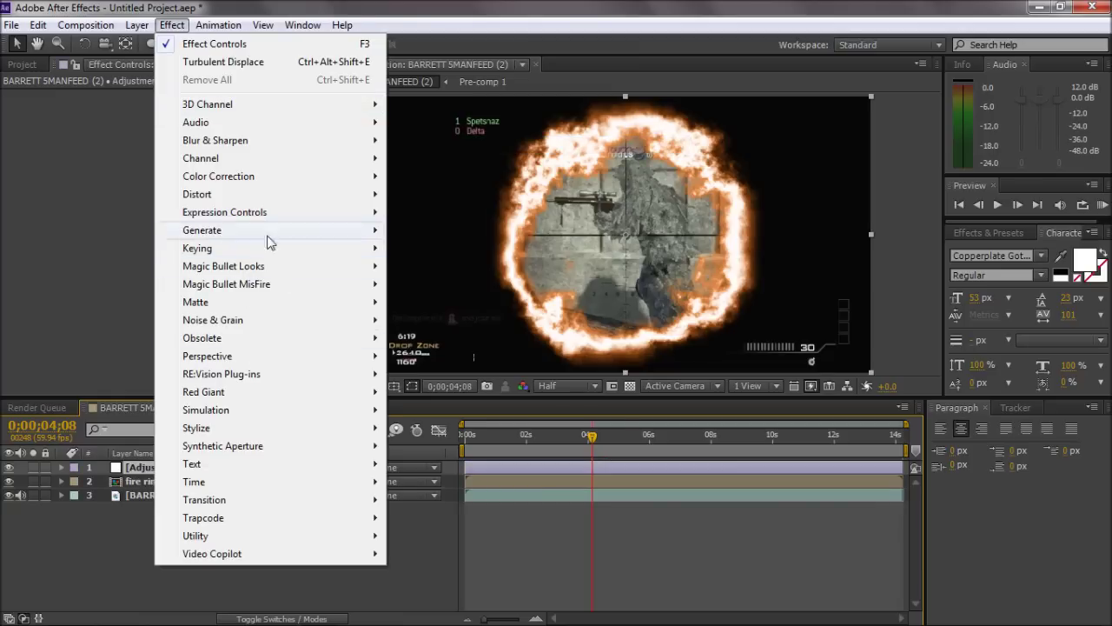
{"action": "mouse_move", "coordinate": [267, 265]}
{"action": "left_click", "coordinate": [405, 271]}
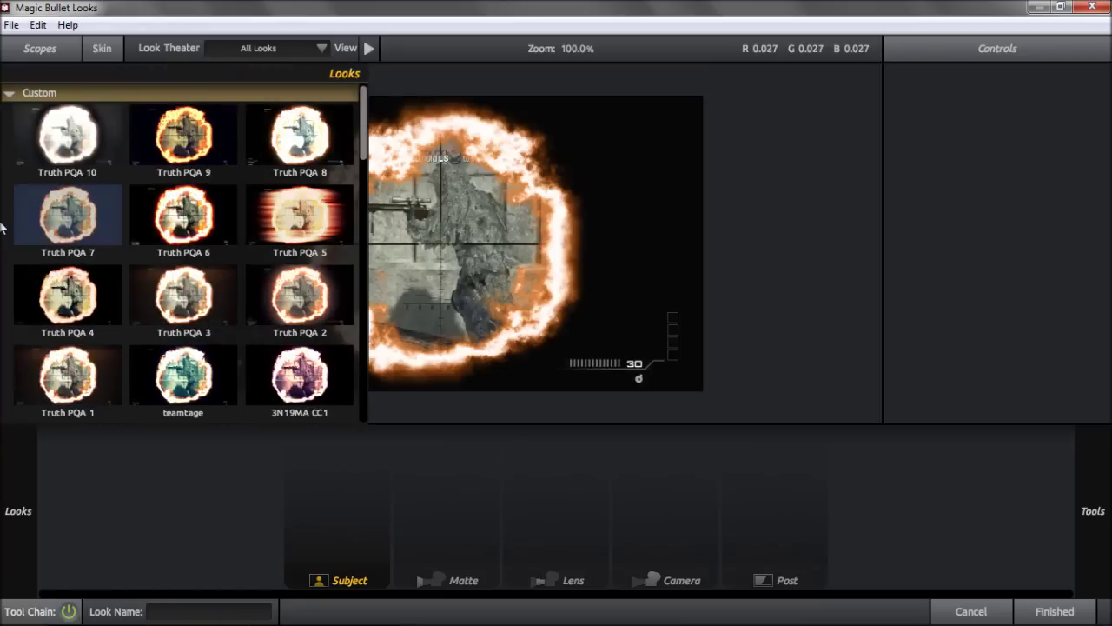
Try the custom looks Truth PQA 5, Truth PQA 2, teamtage, 3N19MA CC1 and My Army on the scope shot.
{"action": "left_click", "coordinate": [321, 228]}
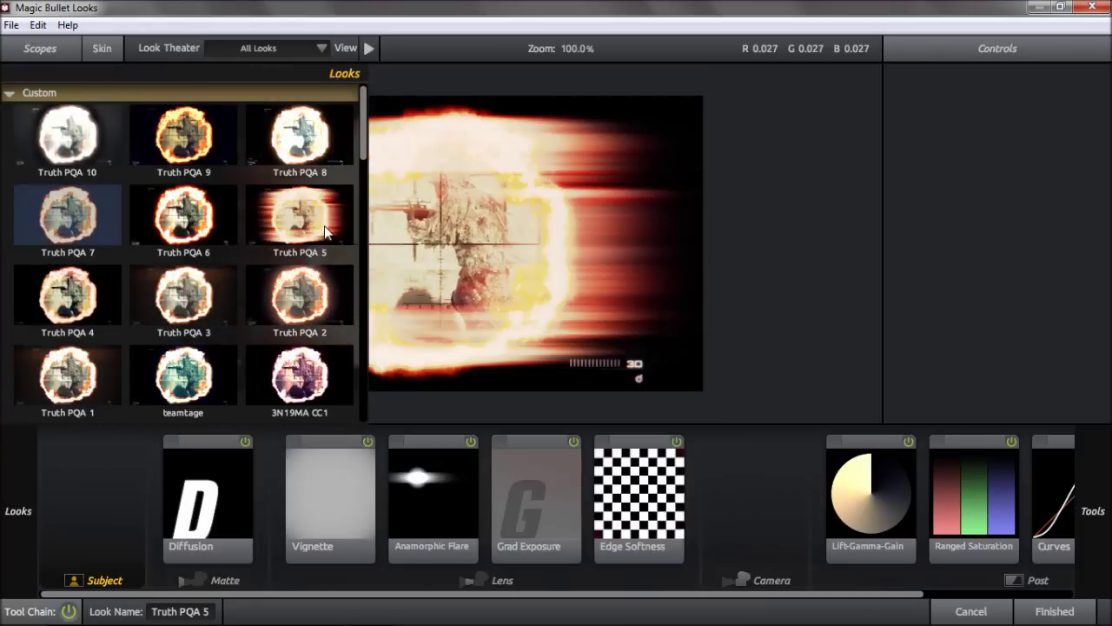
{"action": "mouse_move", "coordinate": [2, 273]}
{"action": "left_click", "coordinate": [261, 300]}
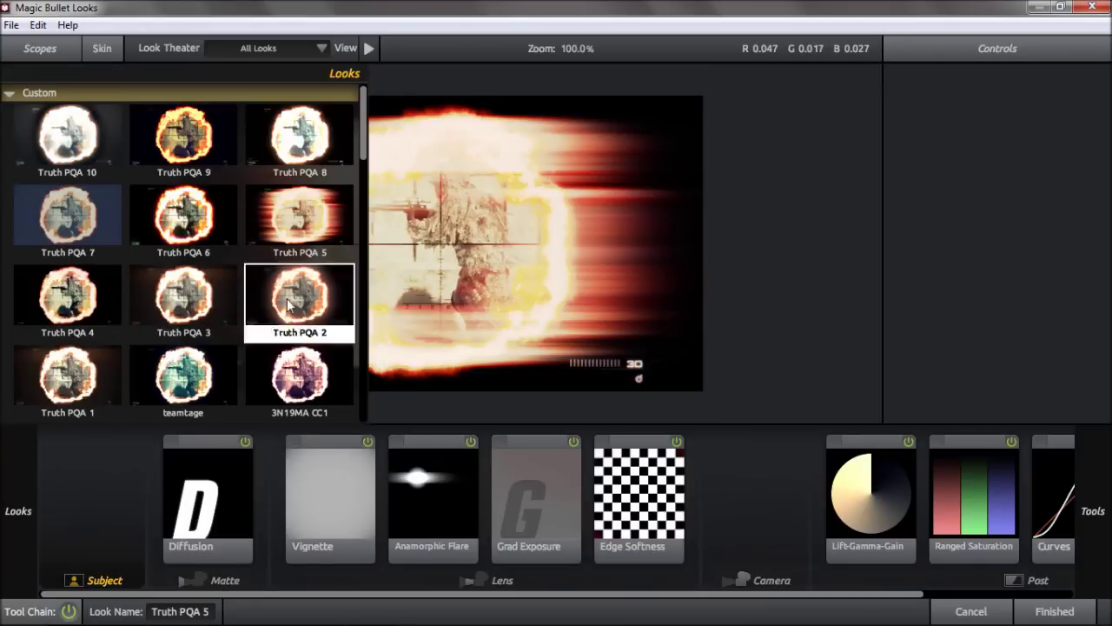
{"action": "scroll", "coordinate": [203, 334], "scroll_direction": "down", "scroll_amount": 1}
{"action": "left_click", "coordinate": [184, 348]}
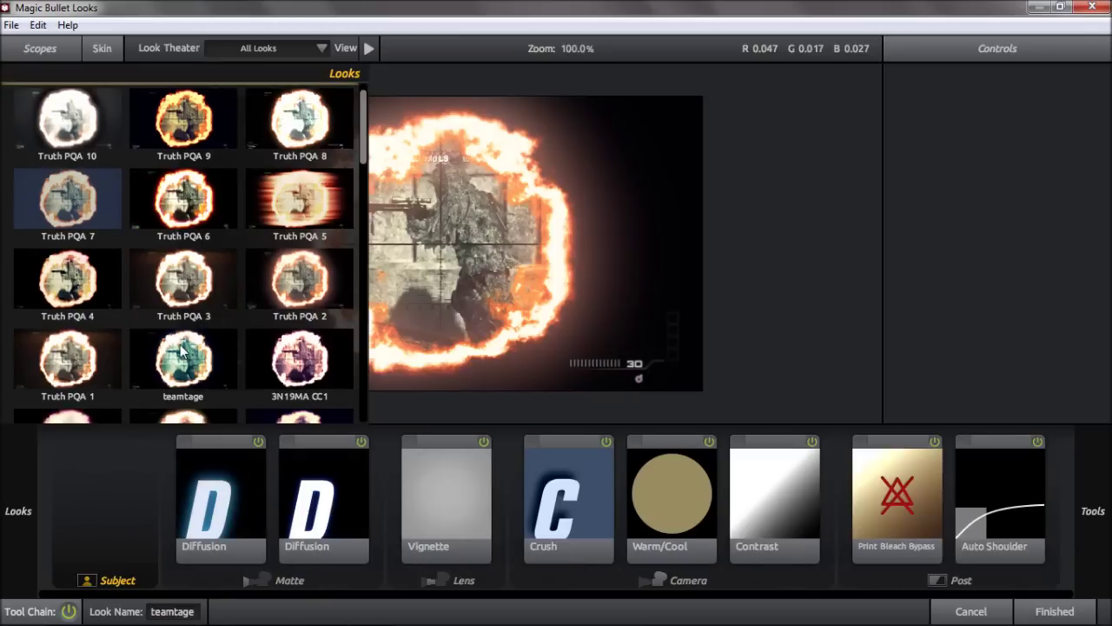
{"action": "left_click", "coordinate": [309, 334]}
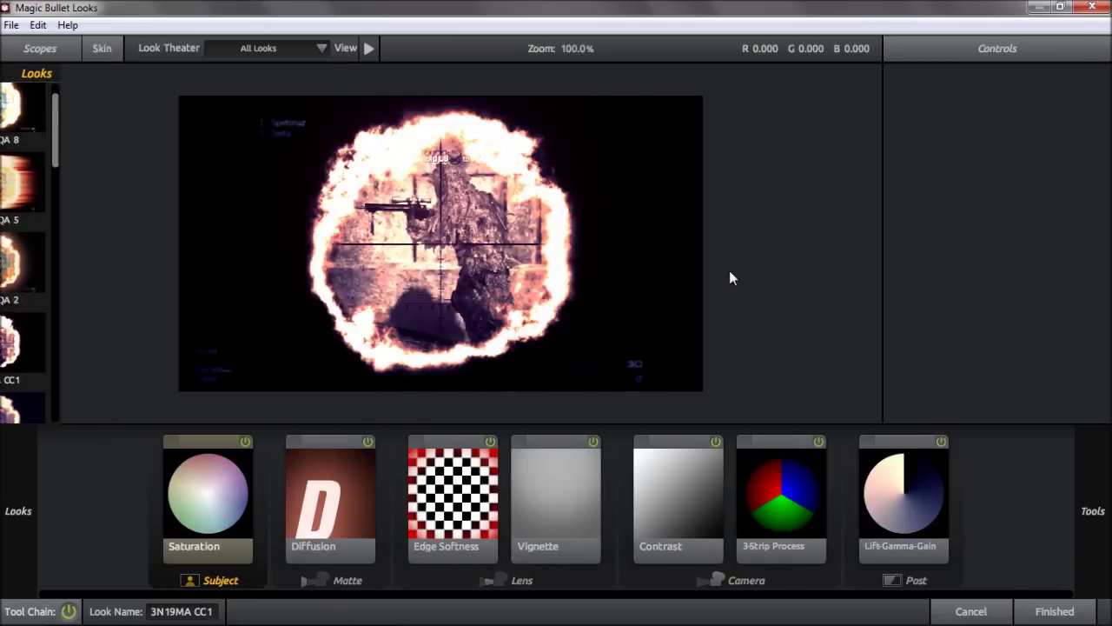
{"action": "mouse_move", "coordinate": [2, 298]}
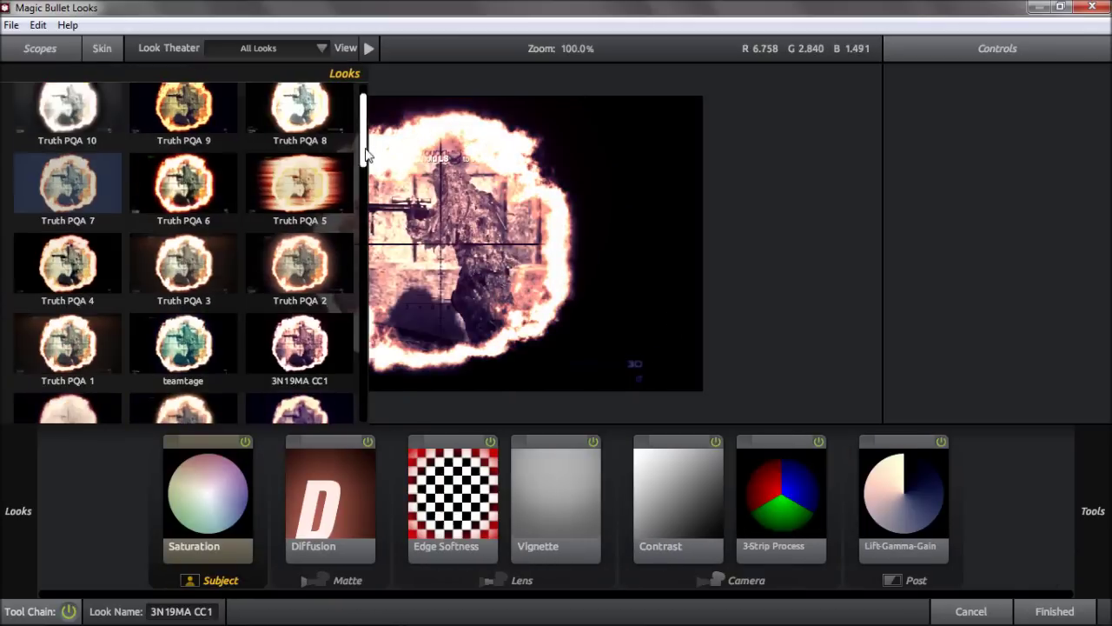
{"action": "scroll", "coordinate": [193, 270], "scroll_direction": "down", "scroll_amount": 5}
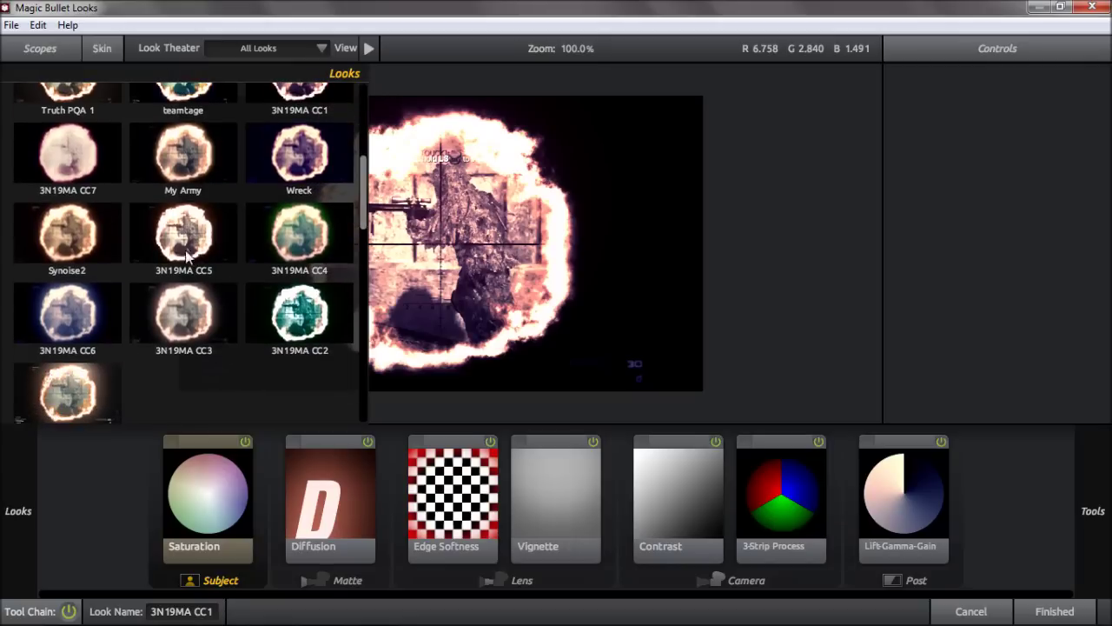
{"action": "left_click", "coordinate": [185, 161]}
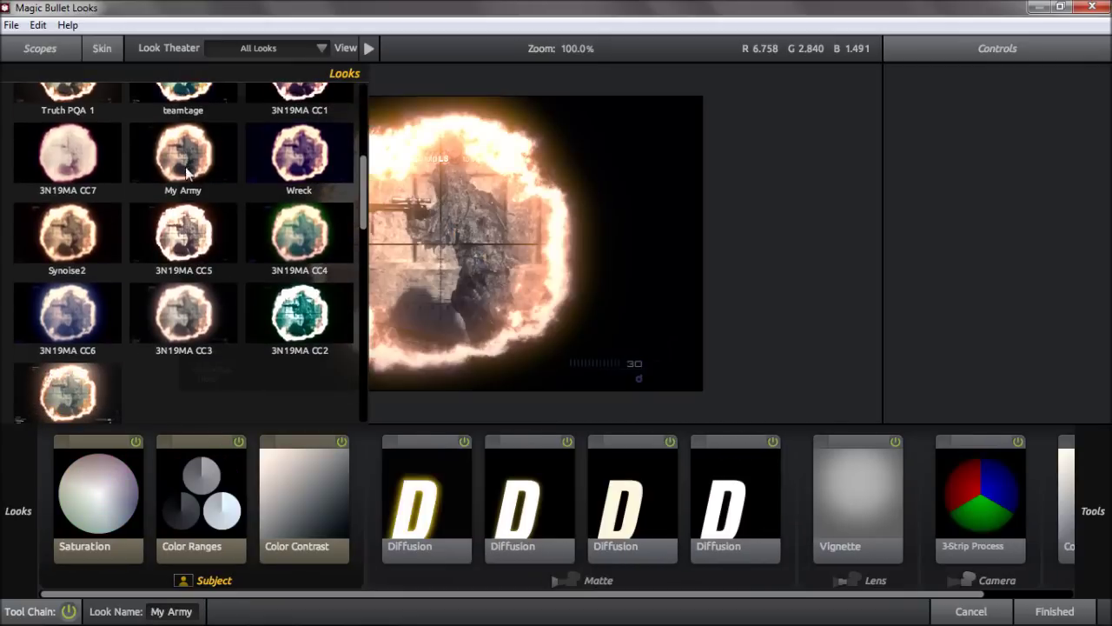
Apply the custom look 3N19MA CC5 and remove the Vignette from its tool chain.
{"action": "left_click", "coordinate": [179, 217]}
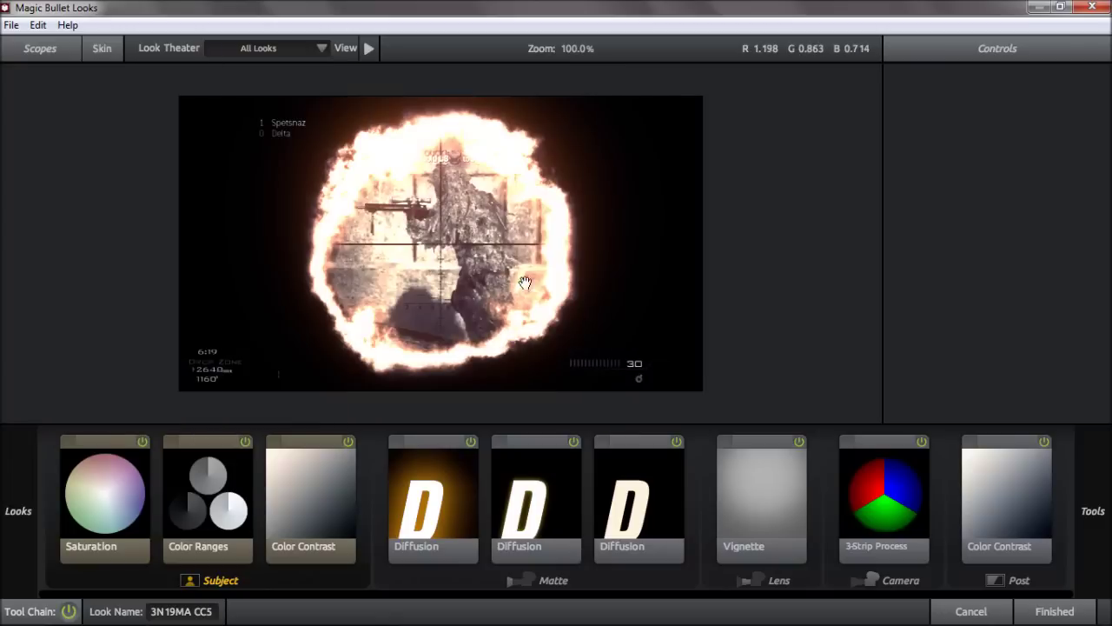
{"action": "left_click", "coordinate": [741, 478]}
{"action": "key", "text": "Delete"}
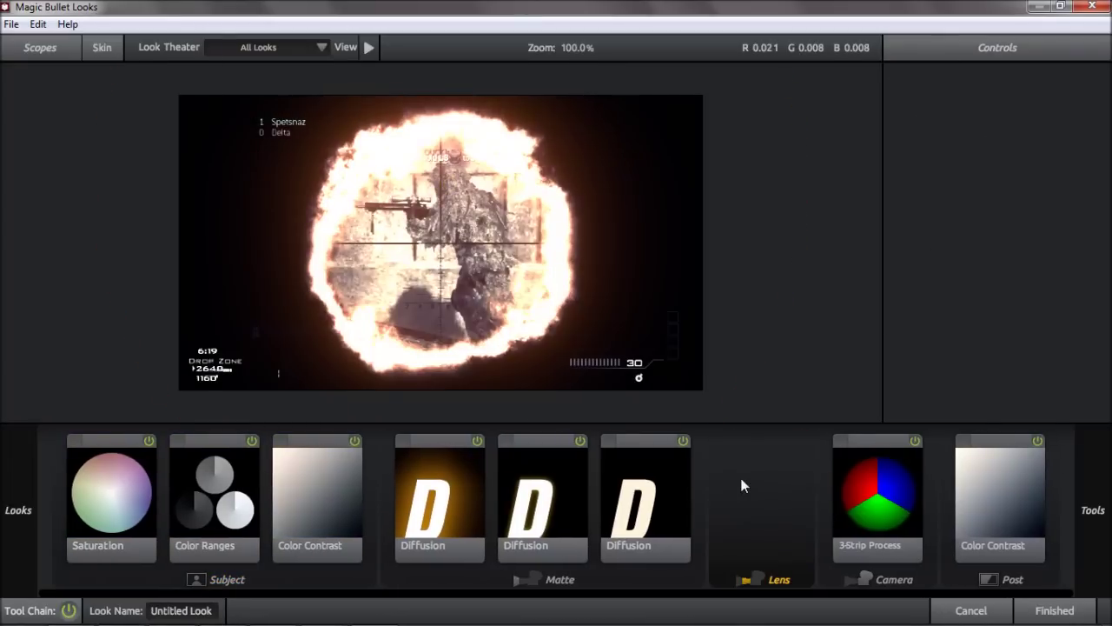
Set the first Matte Diffusion's size to 68.20% and grade to 0.75, and apply the finished look to the adjustment layer.
{"action": "left_click", "coordinate": [422, 504]}
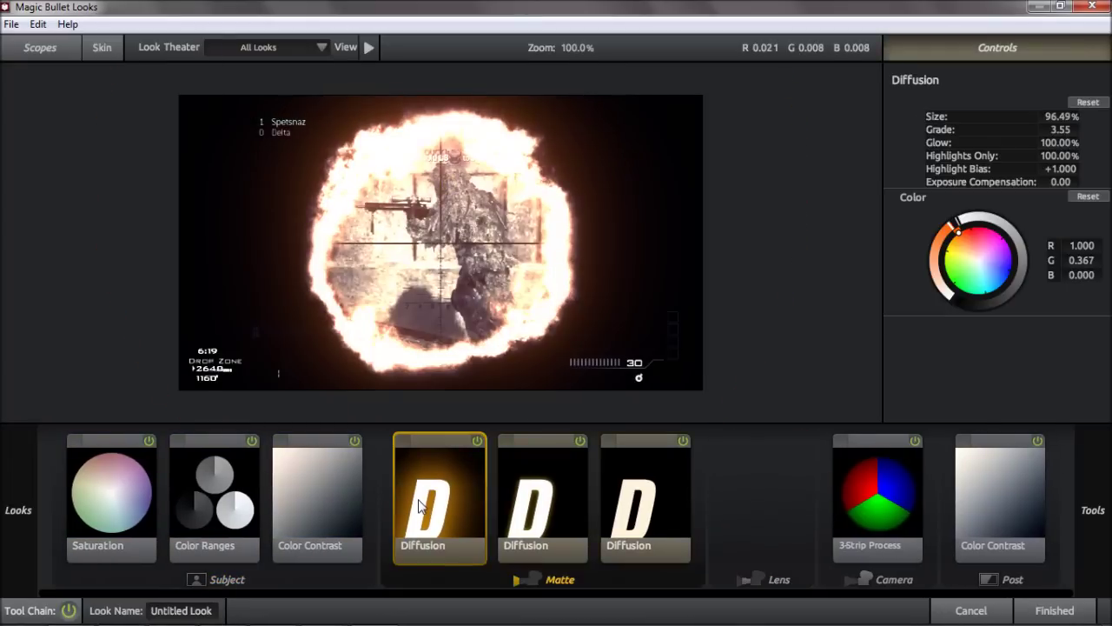
{"action": "left_click_drag", "start_coordinate": [1061, 116], "coordinate": [949, 154]}
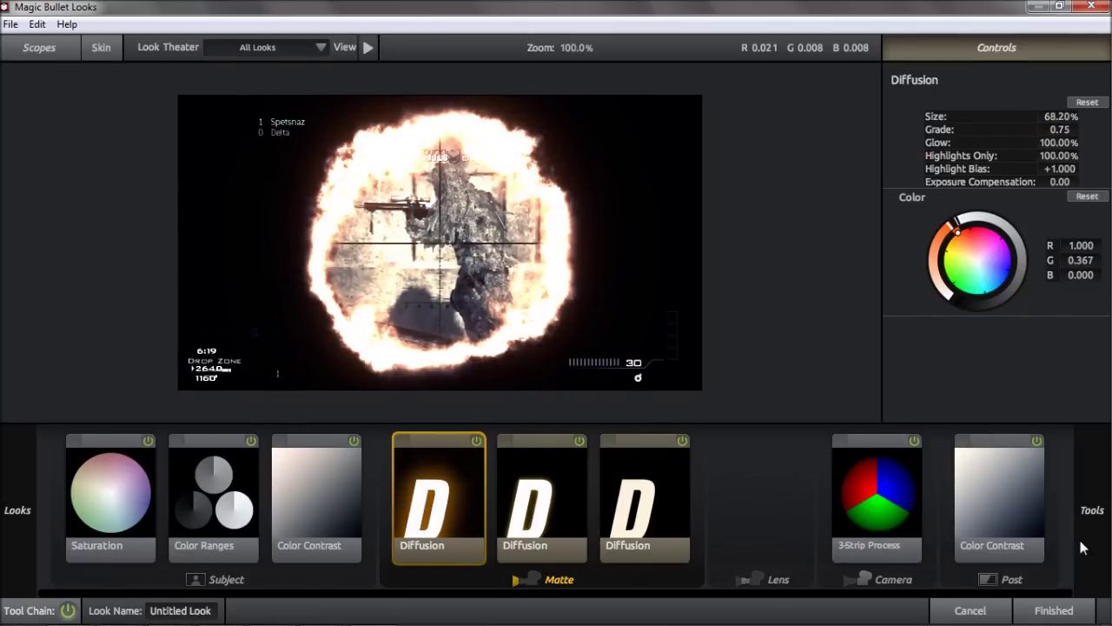
{"action": "left_click", "coordinate": [1055, 610]}
Scrub the main timeline between 0;00;04;27 and 0;00;04;04 to check the grade on the unscoped and scoped views.
{"action": "mouse_move", "coordinate": [595, 435]}
{"action": "left_mouse_down"}
{"action": "mouse_move", "coordinate": [608, 435]}
{"action": "mouse_move", "coordinate": [522, 434]}
{"action": "mouse_move", "coordinate": [602, 435]}
{"action": "left_mouse_up"}
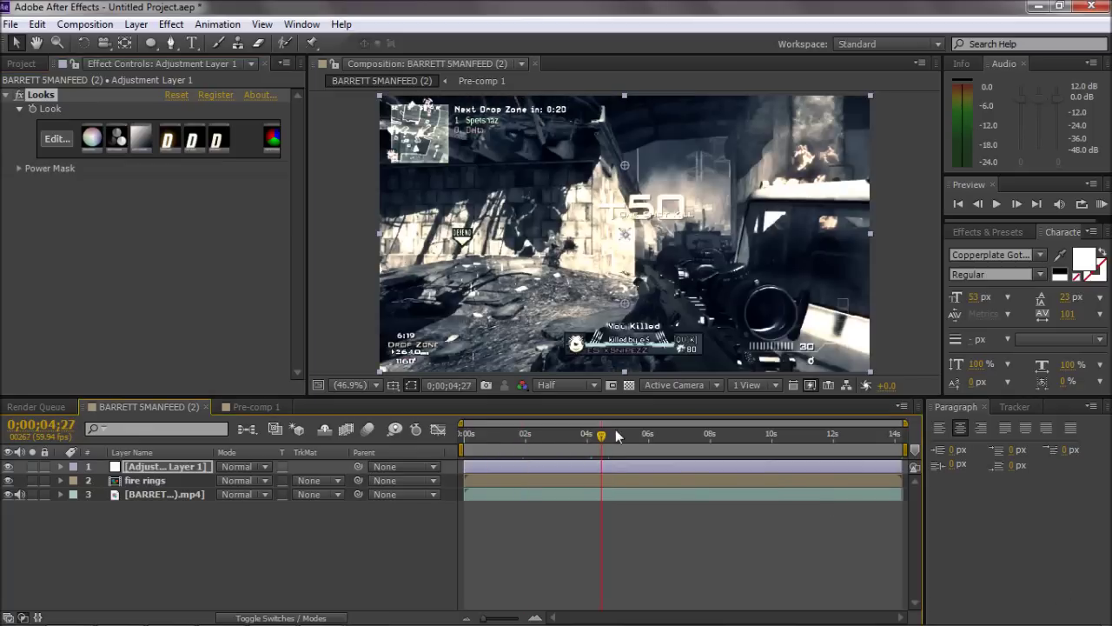
{"action": "left_click", "coordinate": [313, 304]}
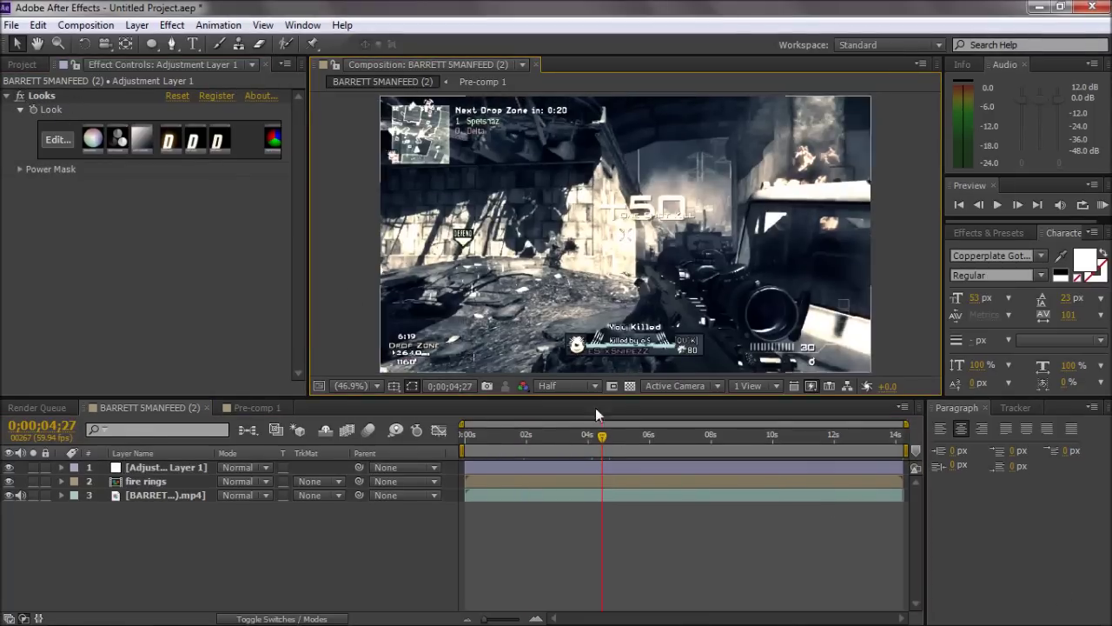
{"action": "left_click_drag", "start_coordinate": [599, 439], "coordinate": [588, 439]}
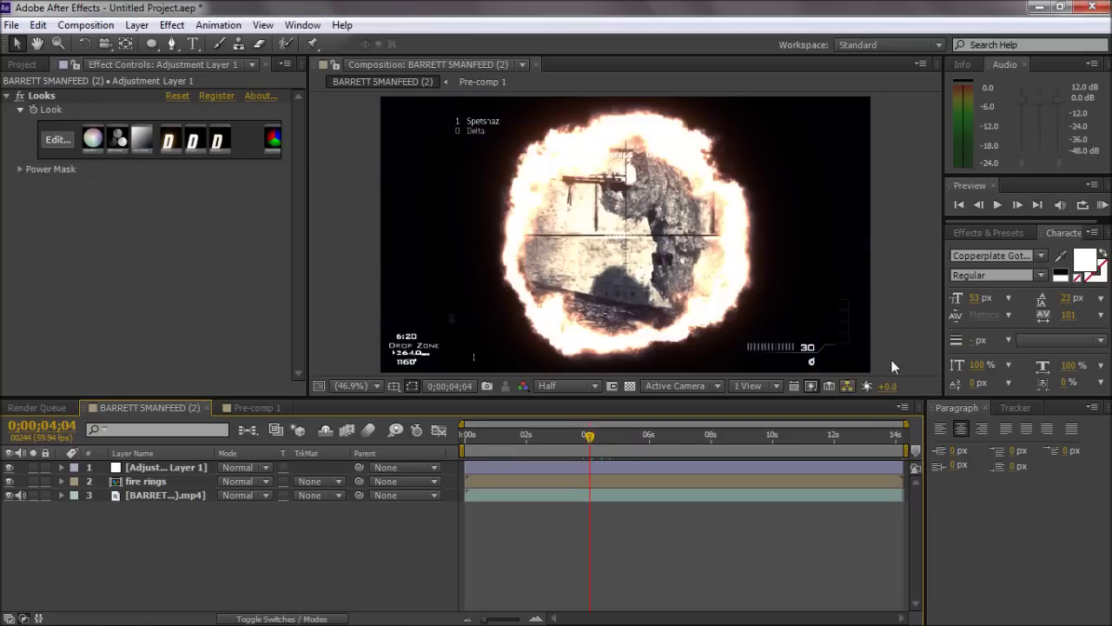
Open the fire rings pre-composition and limit its work area to about 2 to 4 seconds.
{"action": "double_click", "coordinate": [492, 480]}
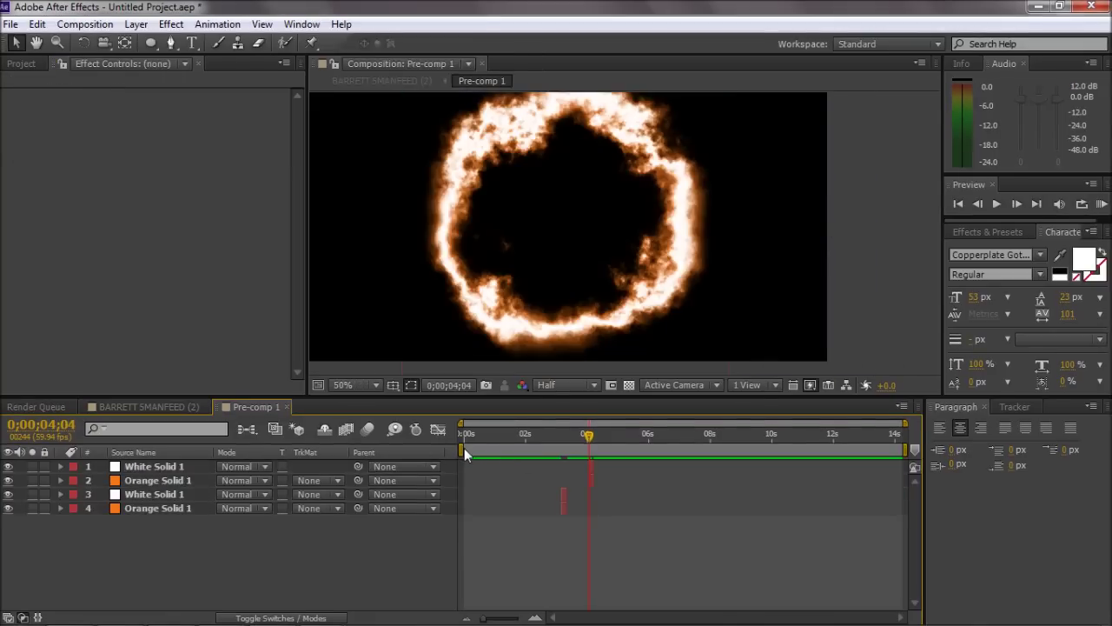
{"action": "key", "text": "Home"}
{"action": "left_click_drag", "start_coordinate": [464, 449], "coordinate": [525, 450]}
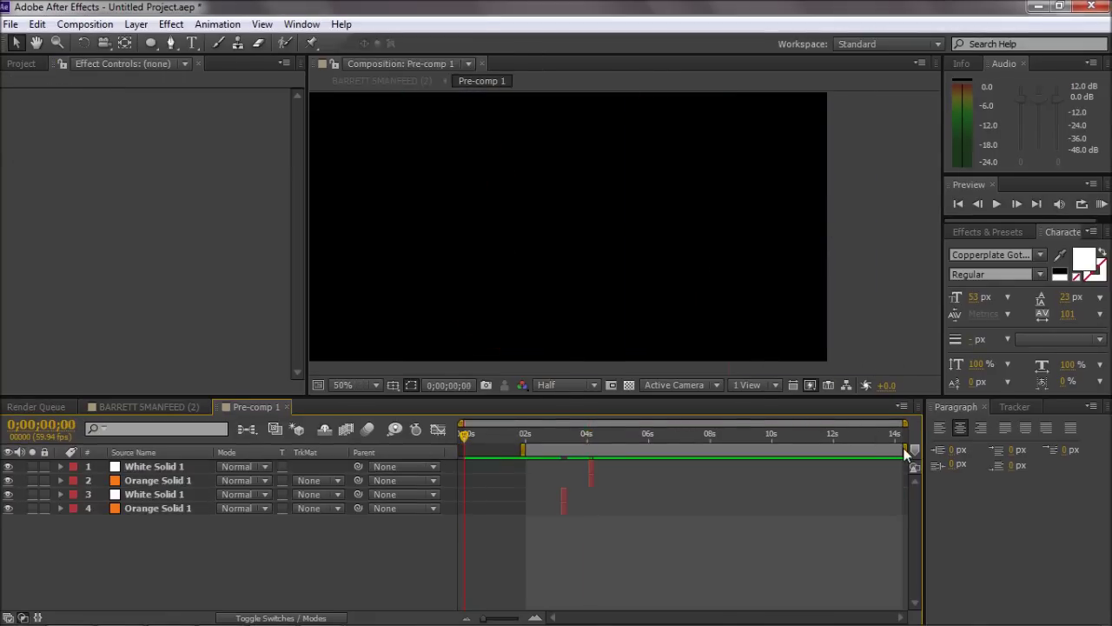
{"action": "left_click_drag", "start_coordinate": [907, 451], "coordinate": [588, 479]}
Return to the main composition and limit its work area to about 0;00;02;04 through 4 seconds.
{"action": "left_click", "coordinate": [148, 407]}
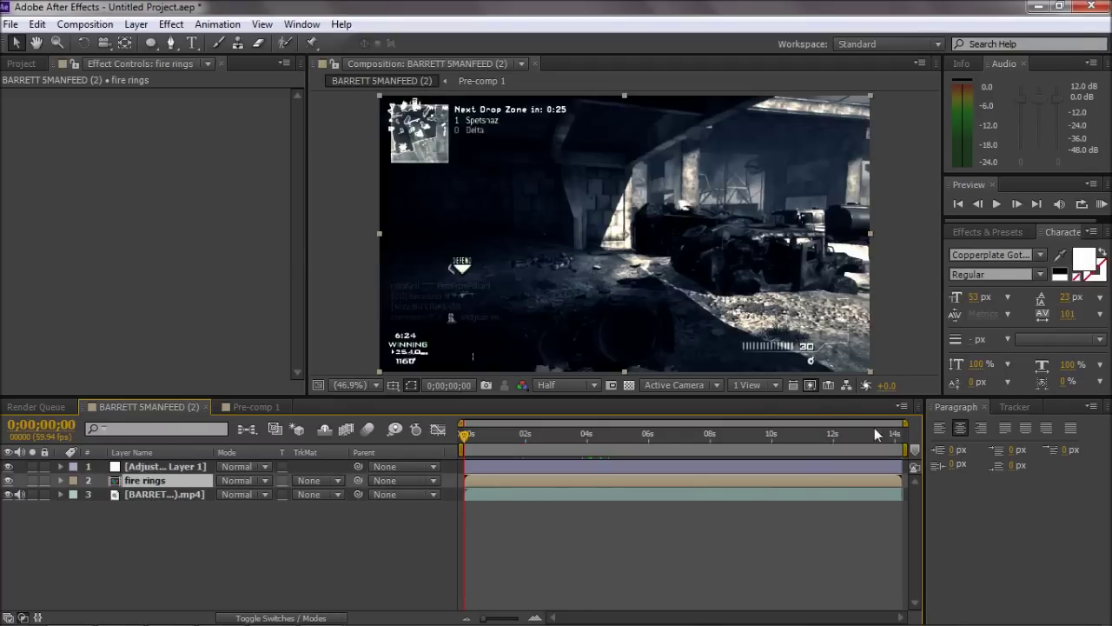
{"action": "left_click_drag", "start_coordinate": [906, 451], "coordinate": [588, 494]}
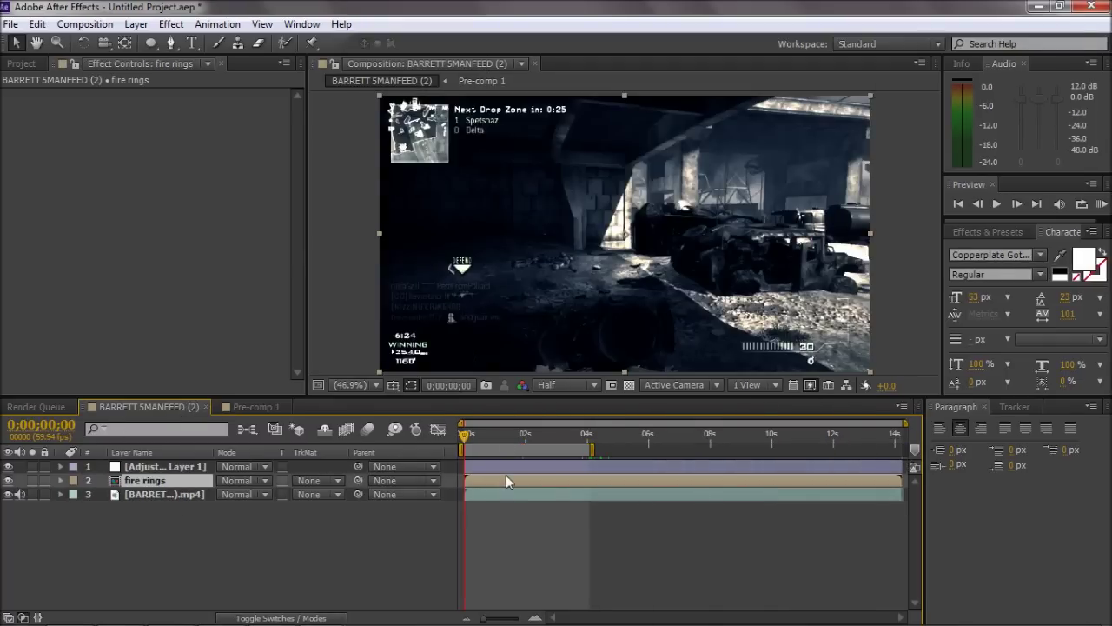
{"action": "left_click", "coordinate": [254, 407]}
{"action": "left_click", "coordinate": [161, 408]}
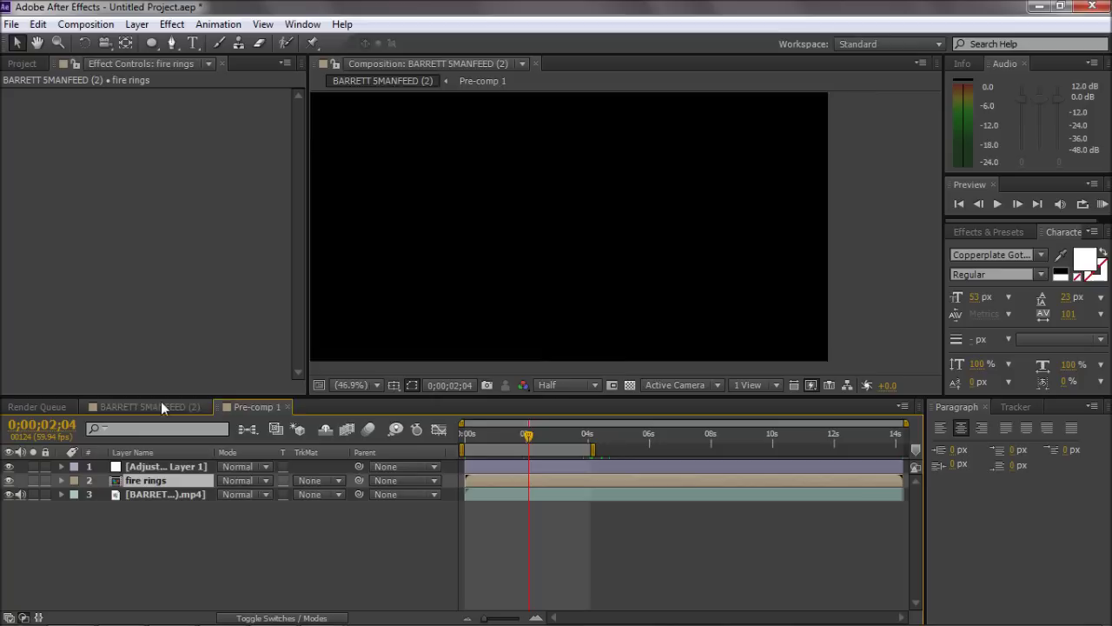
{"action": "left_click", "coordinate": [162, 408]}
{"action": "left_click_drag", "start_coordinate": [461, 452], "coordinate": [528, 465]}
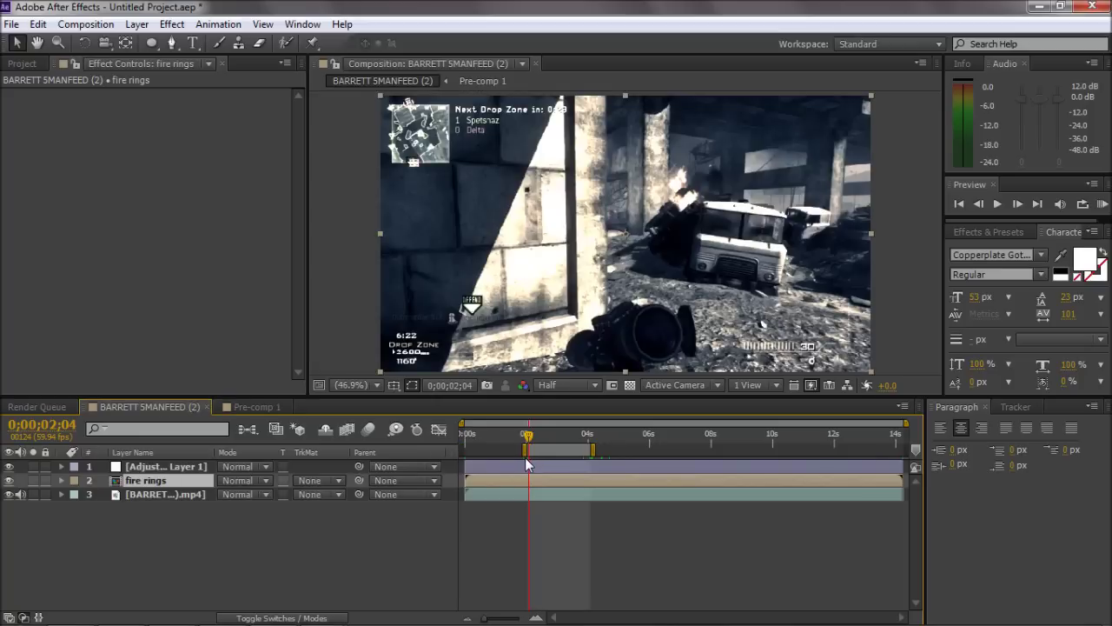
Run a RAM preview of the main composition's work area, stop it, and show the project's item list.
{"action": "left_click", "coordinate": [1101, 206]}
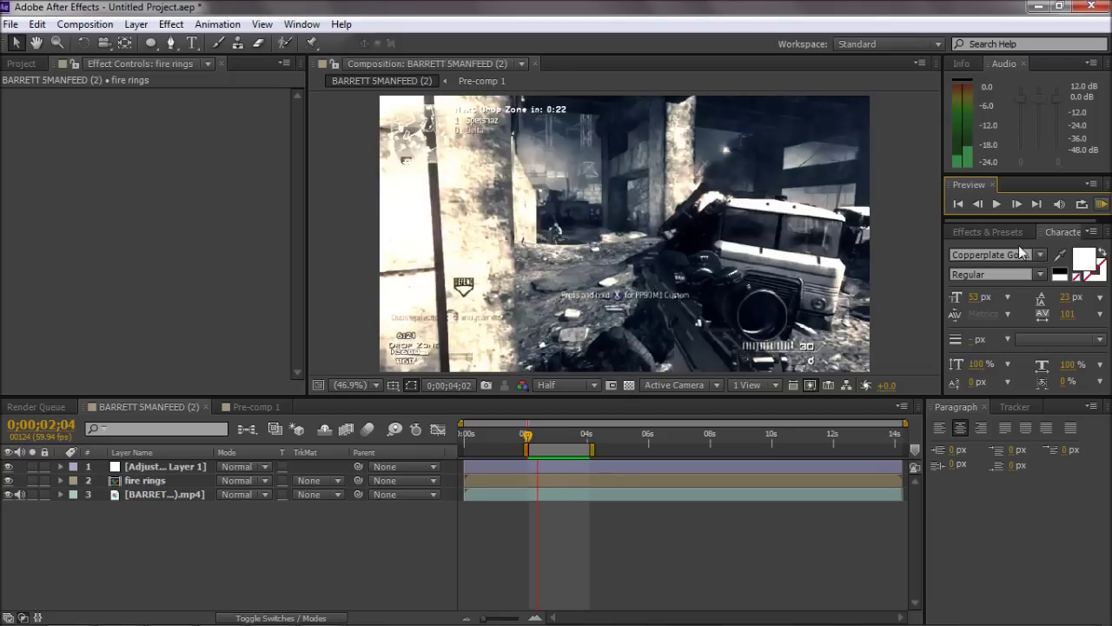
{"action": "key", "text": "space"}
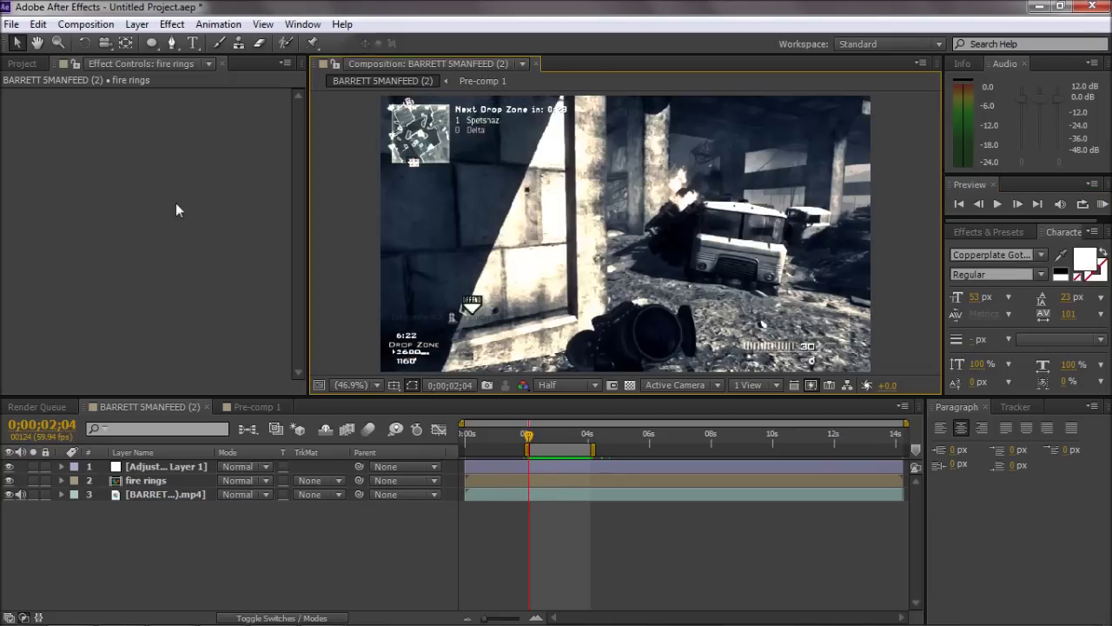
{"action": "left_click", "coordinate": [22, 63]}
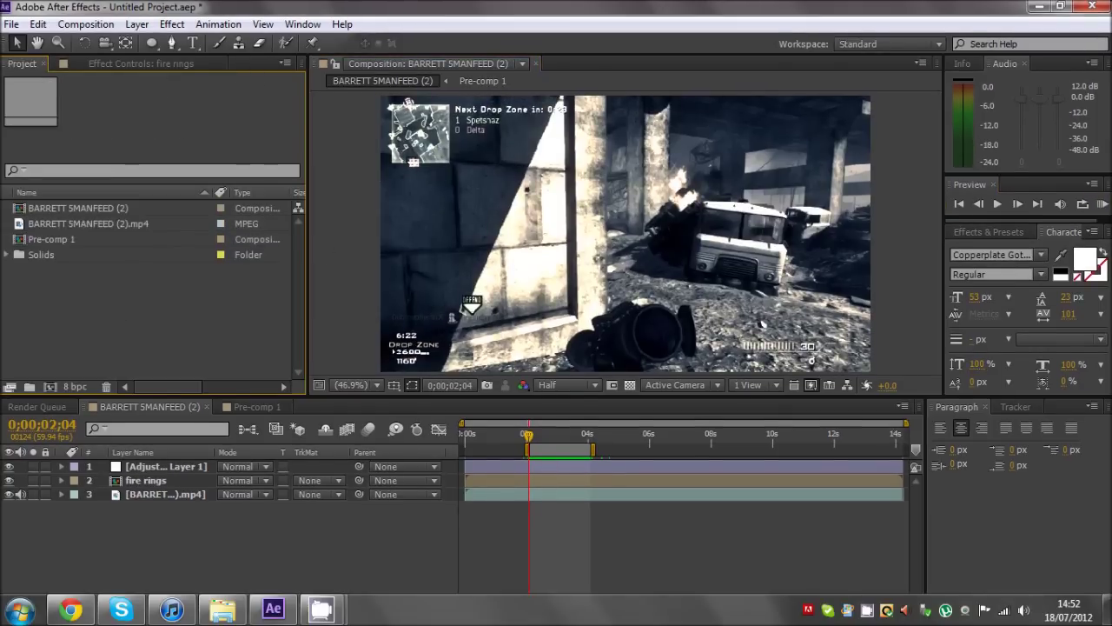